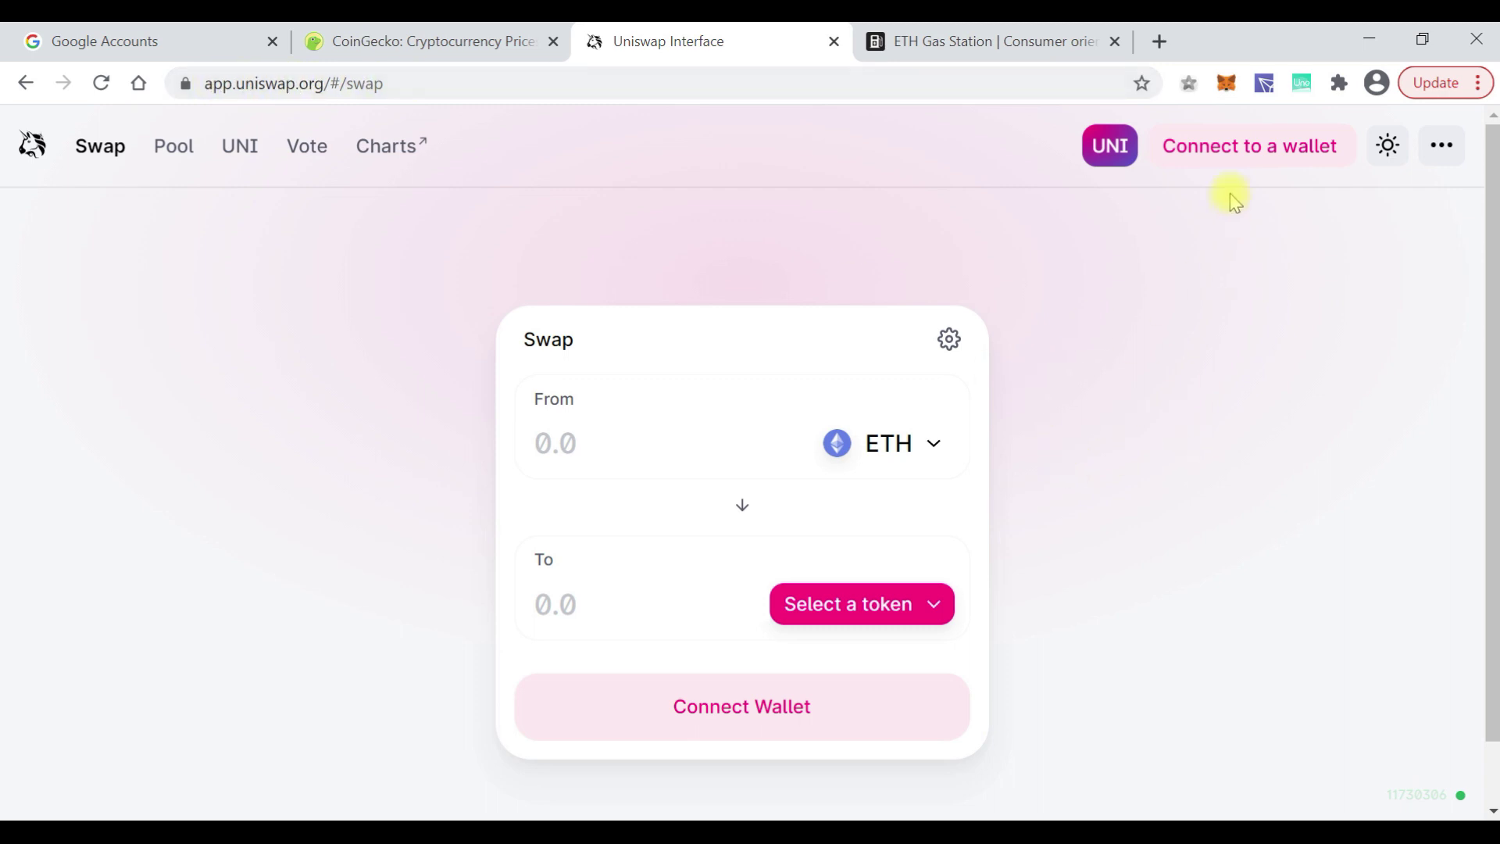
# - Connect the MetaMask wallet to Uniswap, entering the wallet password to unlock it
pyautogui.click(1232, 143)
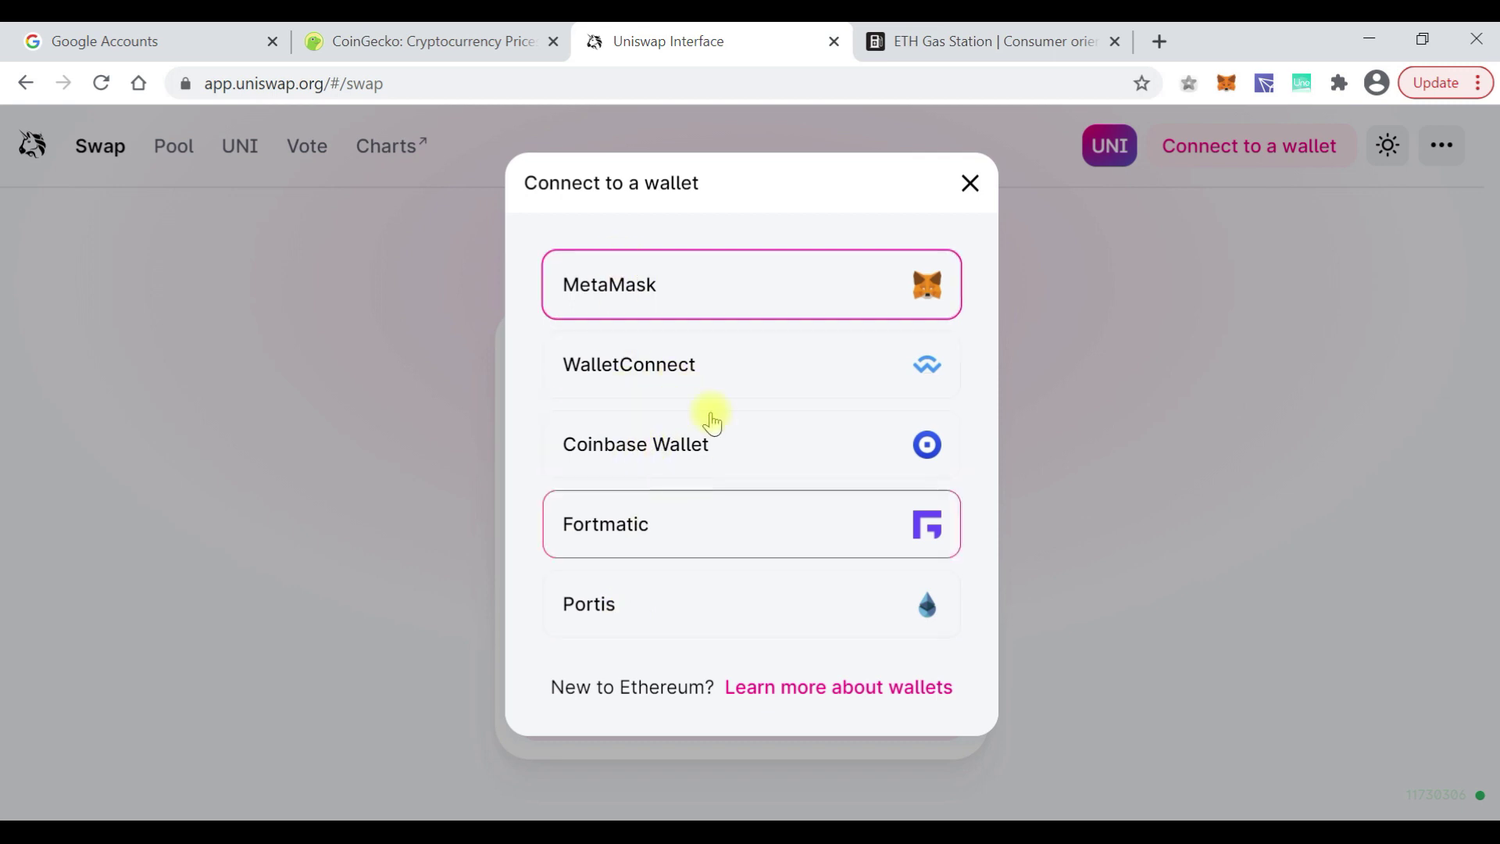
pyautogui.click(618, 289)
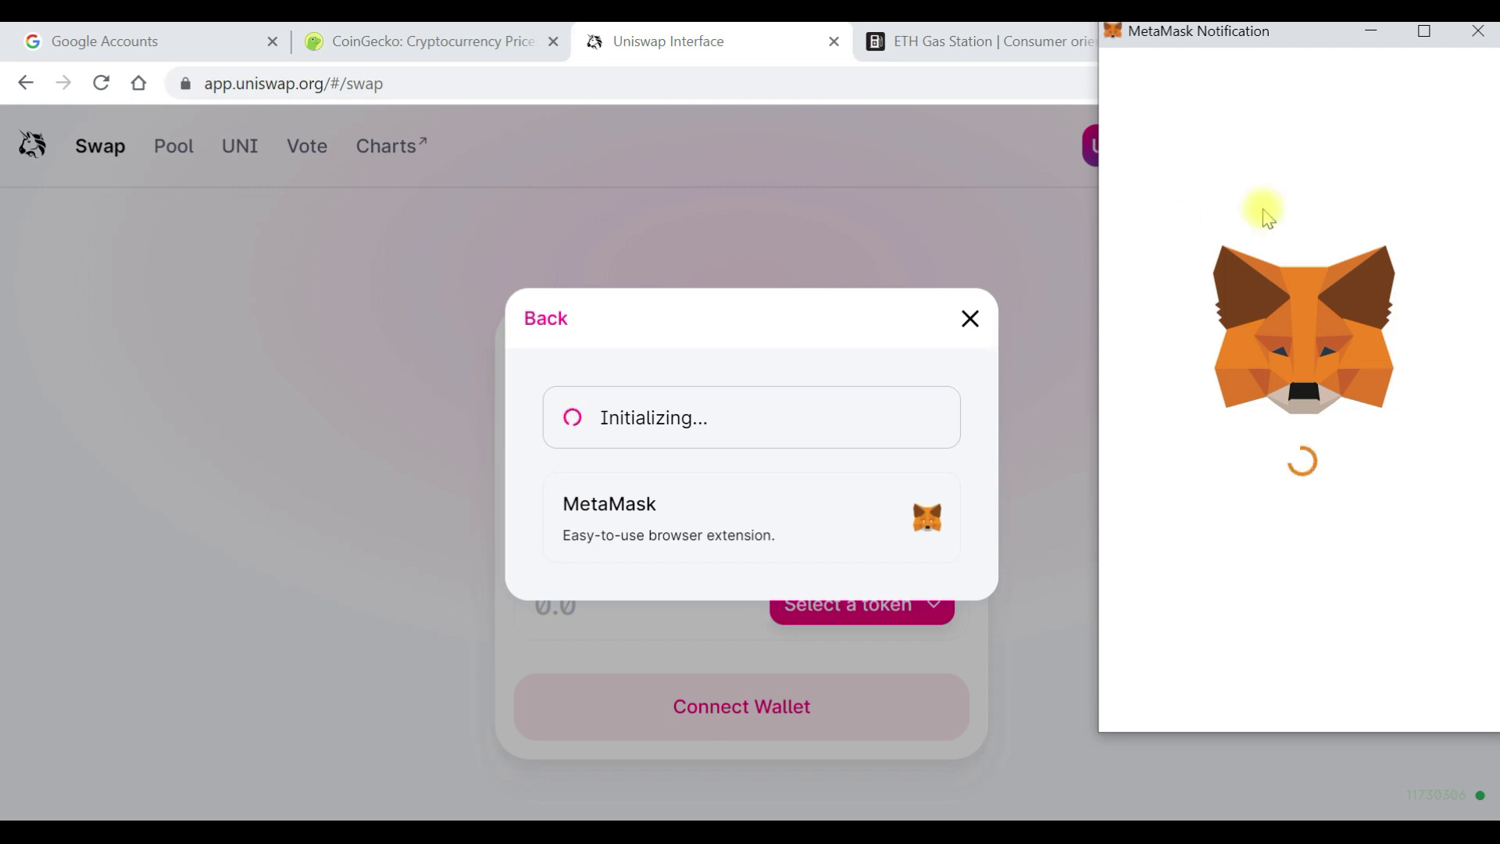
pyautogui.click(1150, 445)
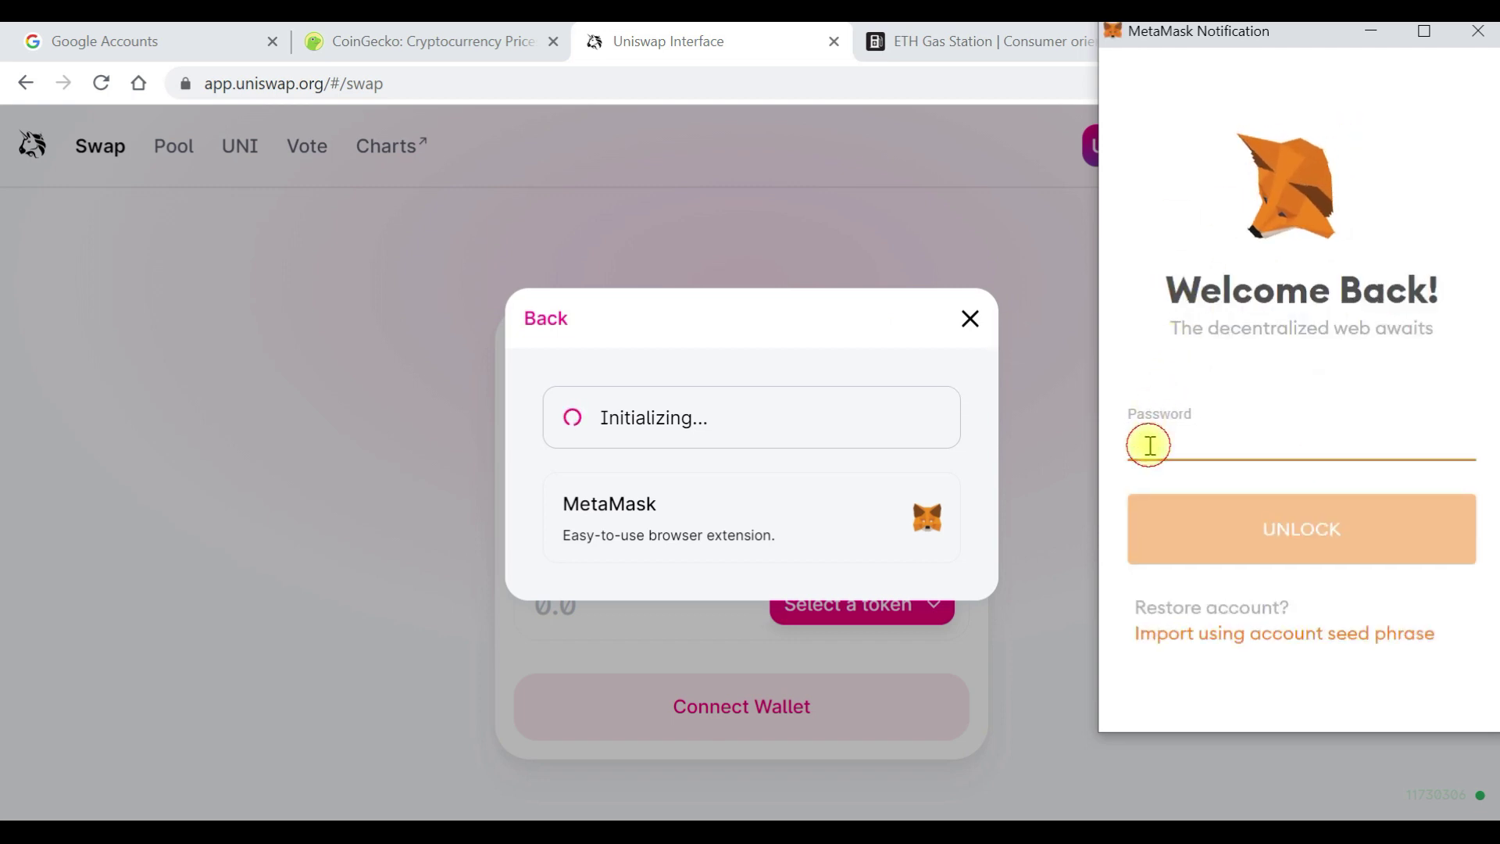
pyautogui.write('•')
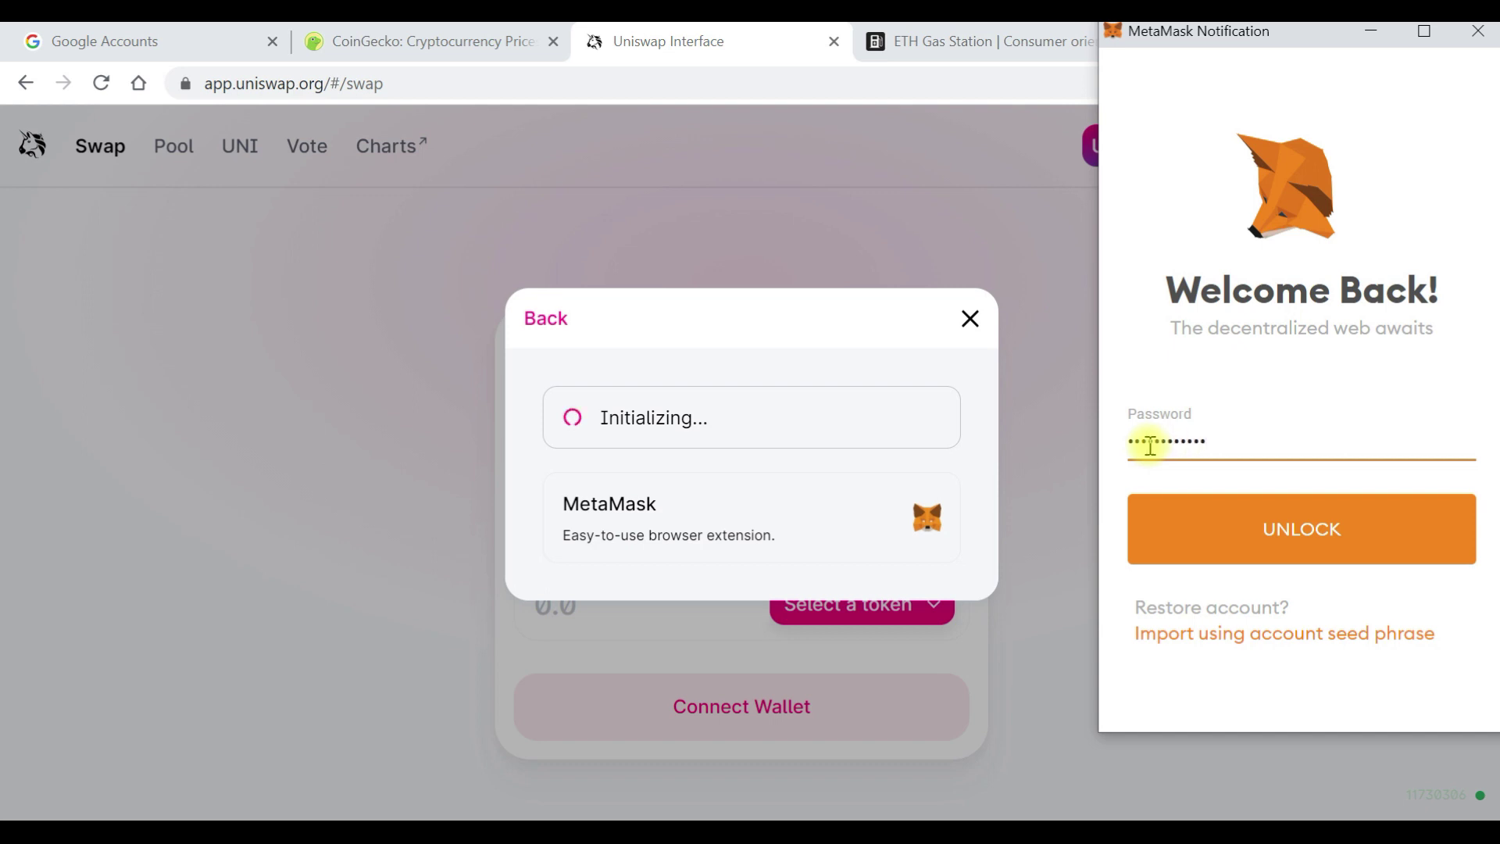
pyautogui.write('••••••••••••')
pyautogui.click(1223, 528)
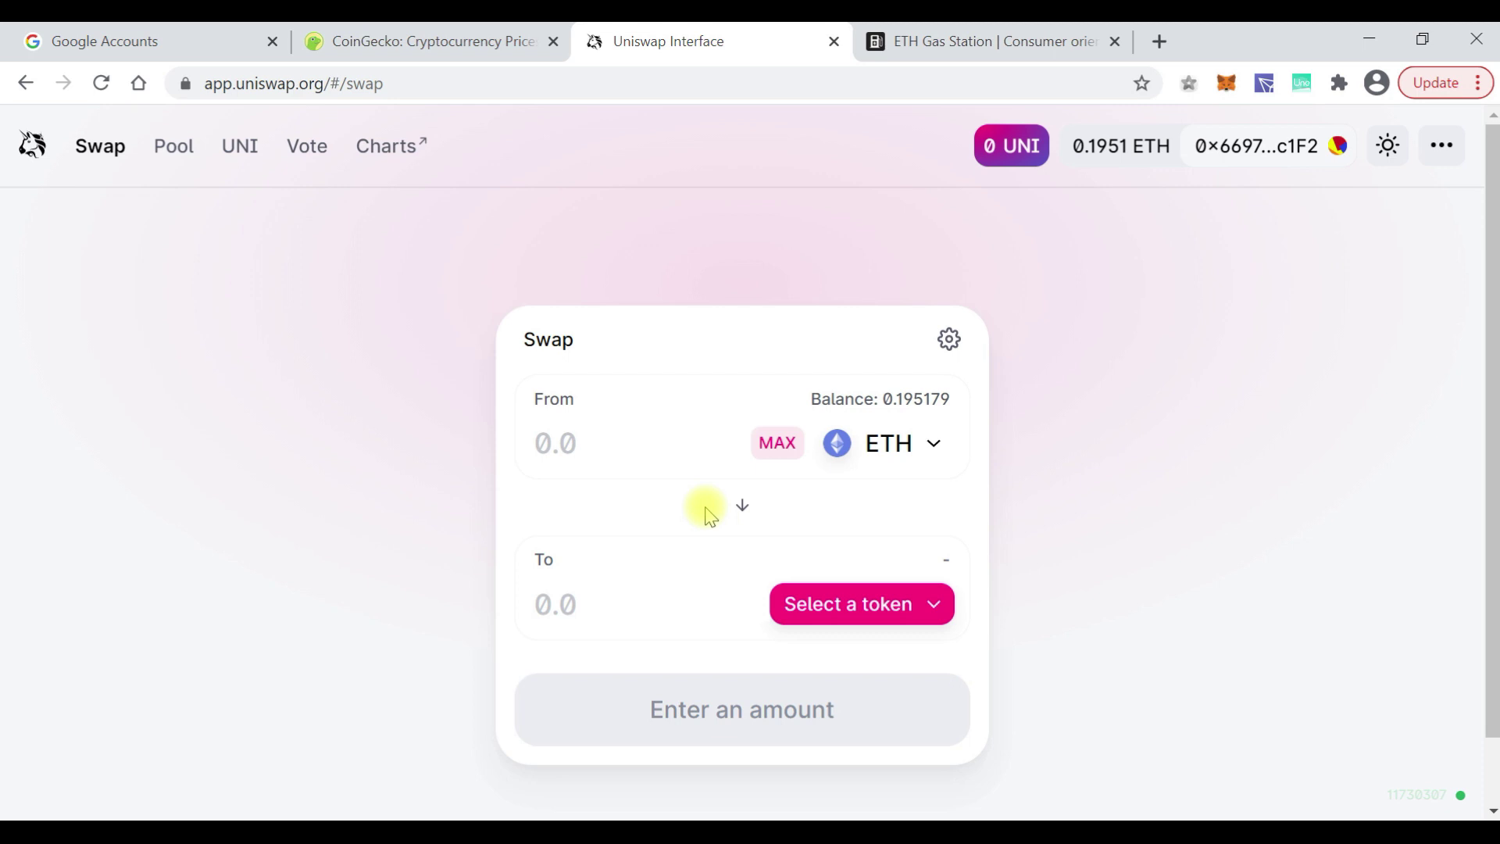
# - Switch to CoinGecko and look over the list of cryptocurrency prices by market cap
pyautogui.click(435, 45)
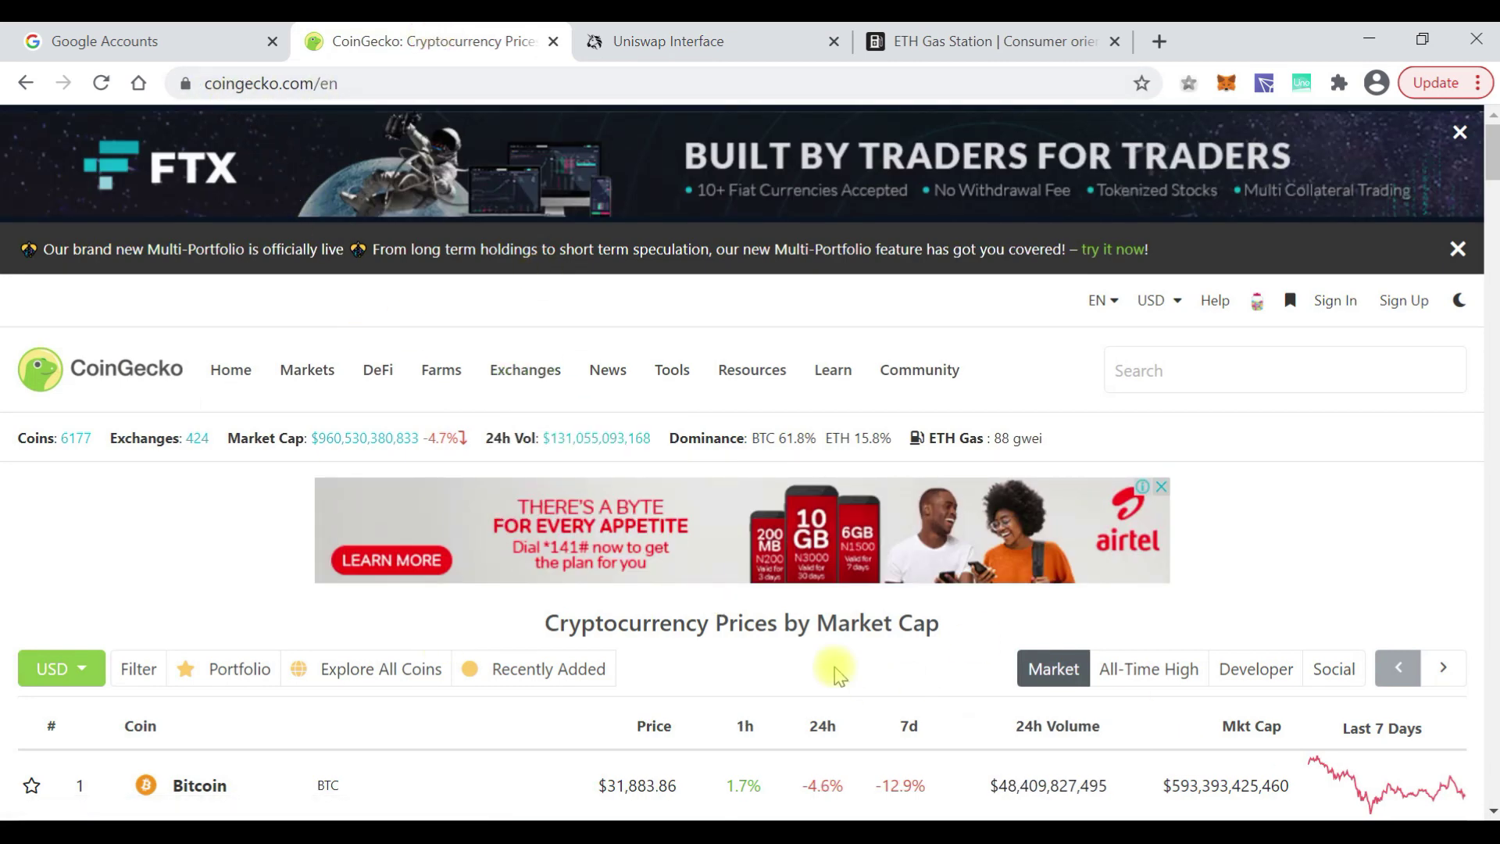
pyautogui.scroll(-7, 834, 670)
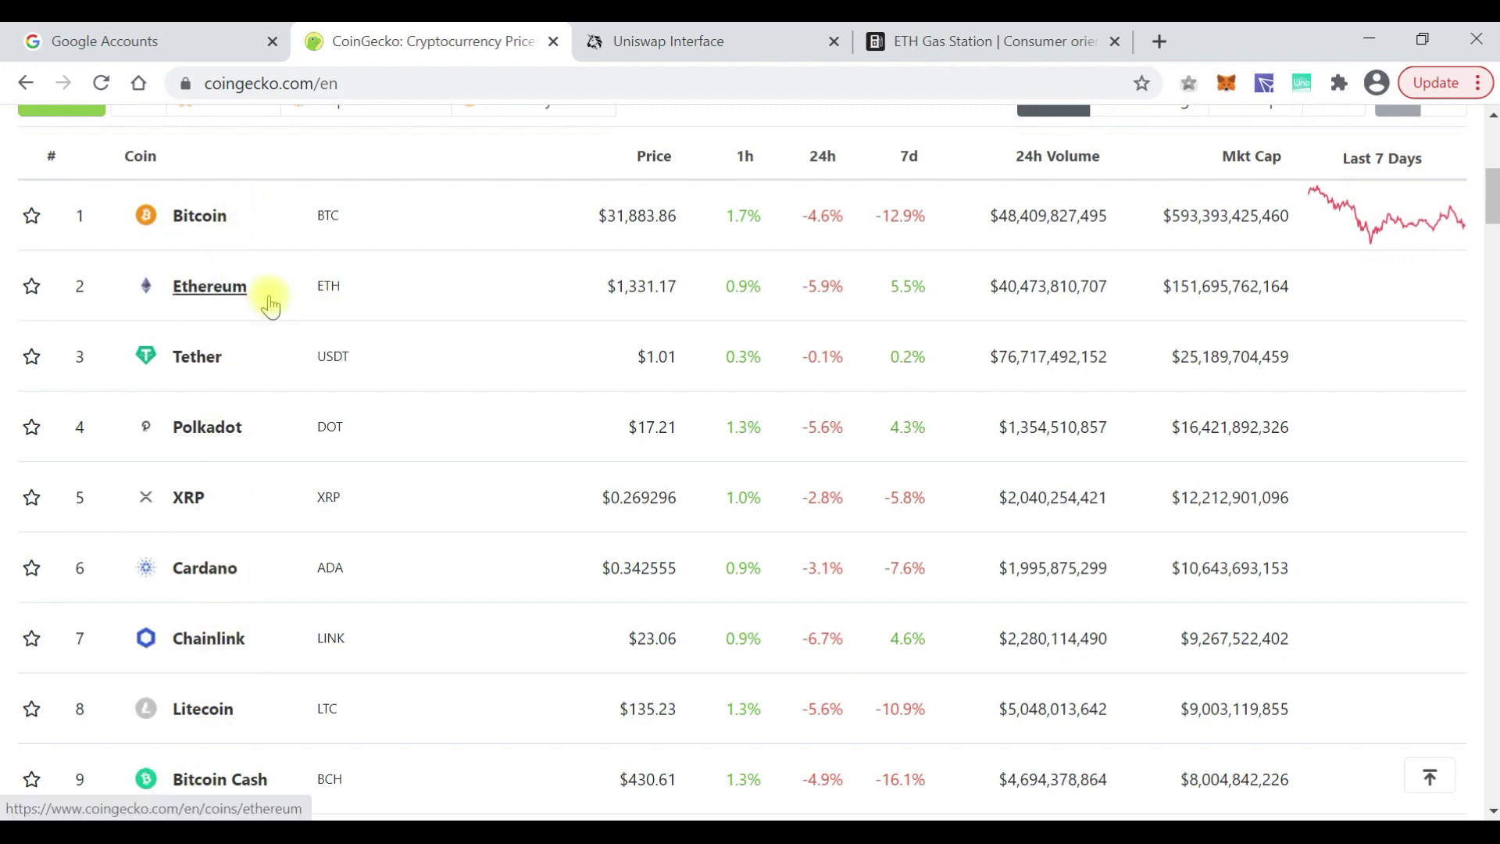
pyautogui.scroll(4, 422, 281)
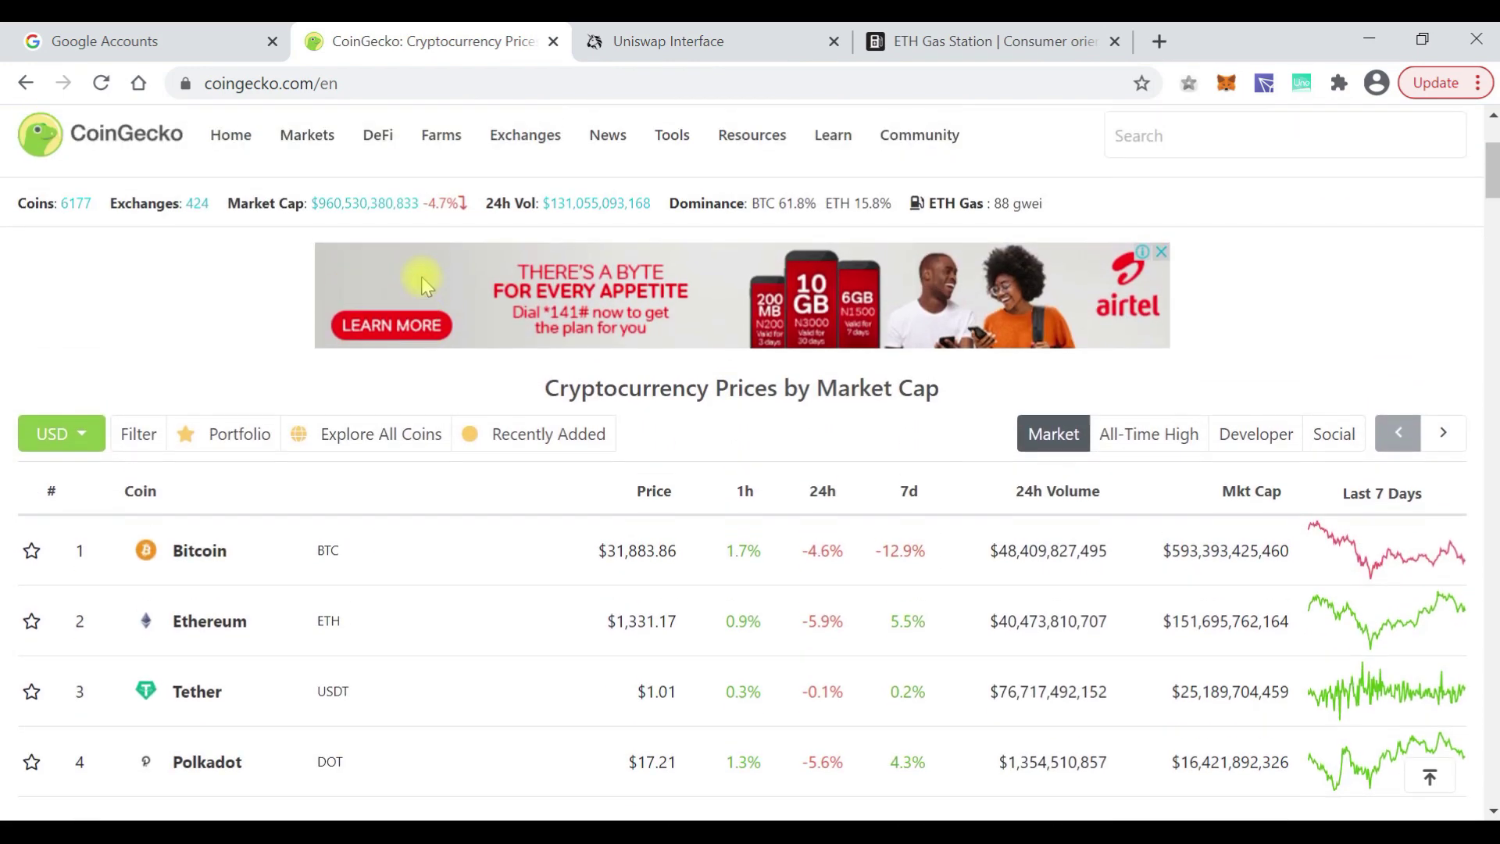
pyautogui.scroll(3, 421, 281)
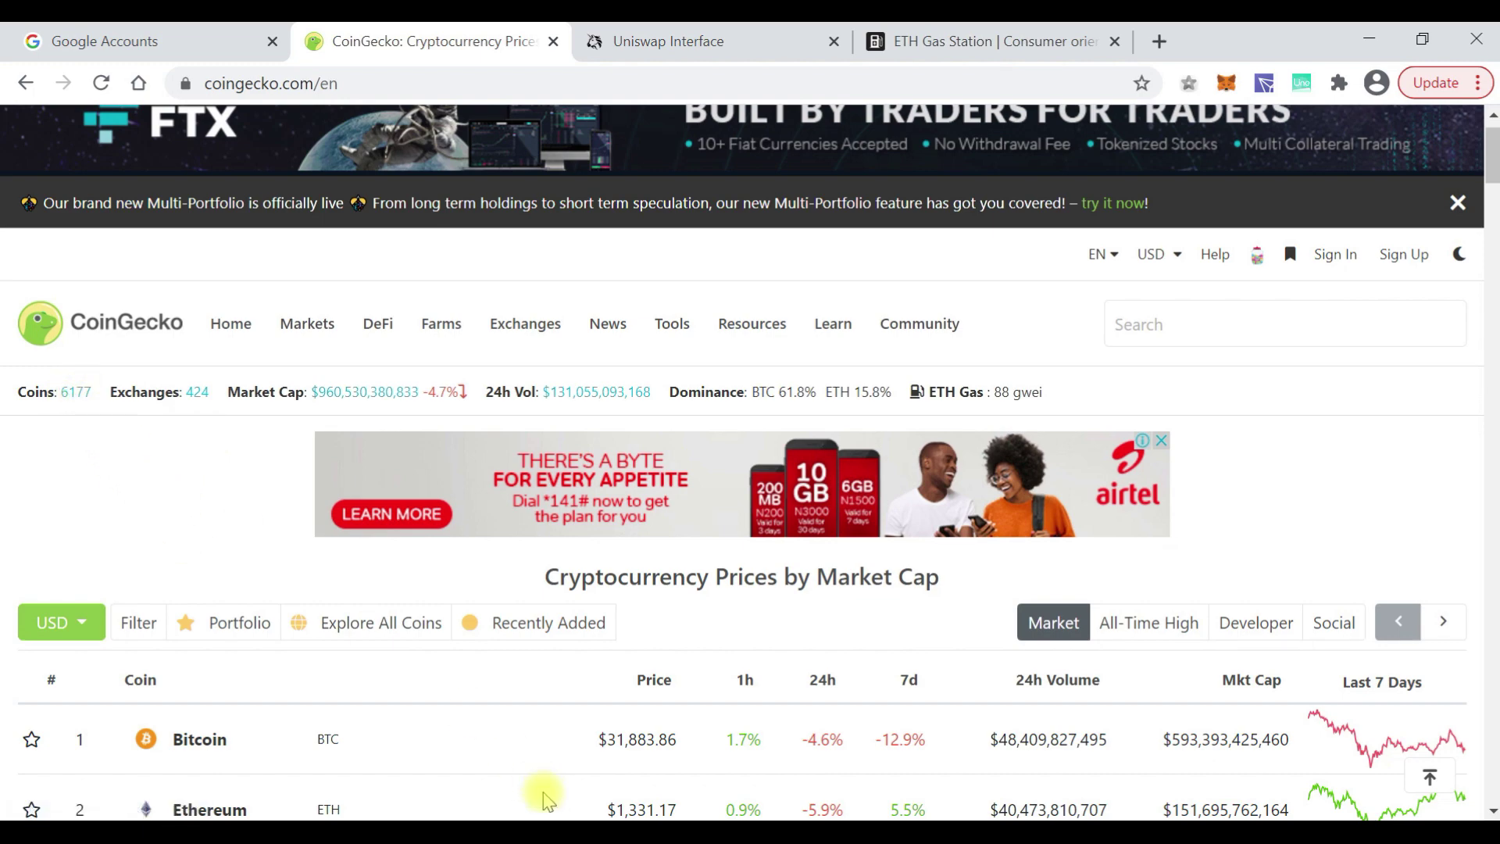
pyautogui.scroll(-5, 539, 791)
pyautogui.scroll(-7, 545, 797)
pyautogui.scroll(8, 547, 797)
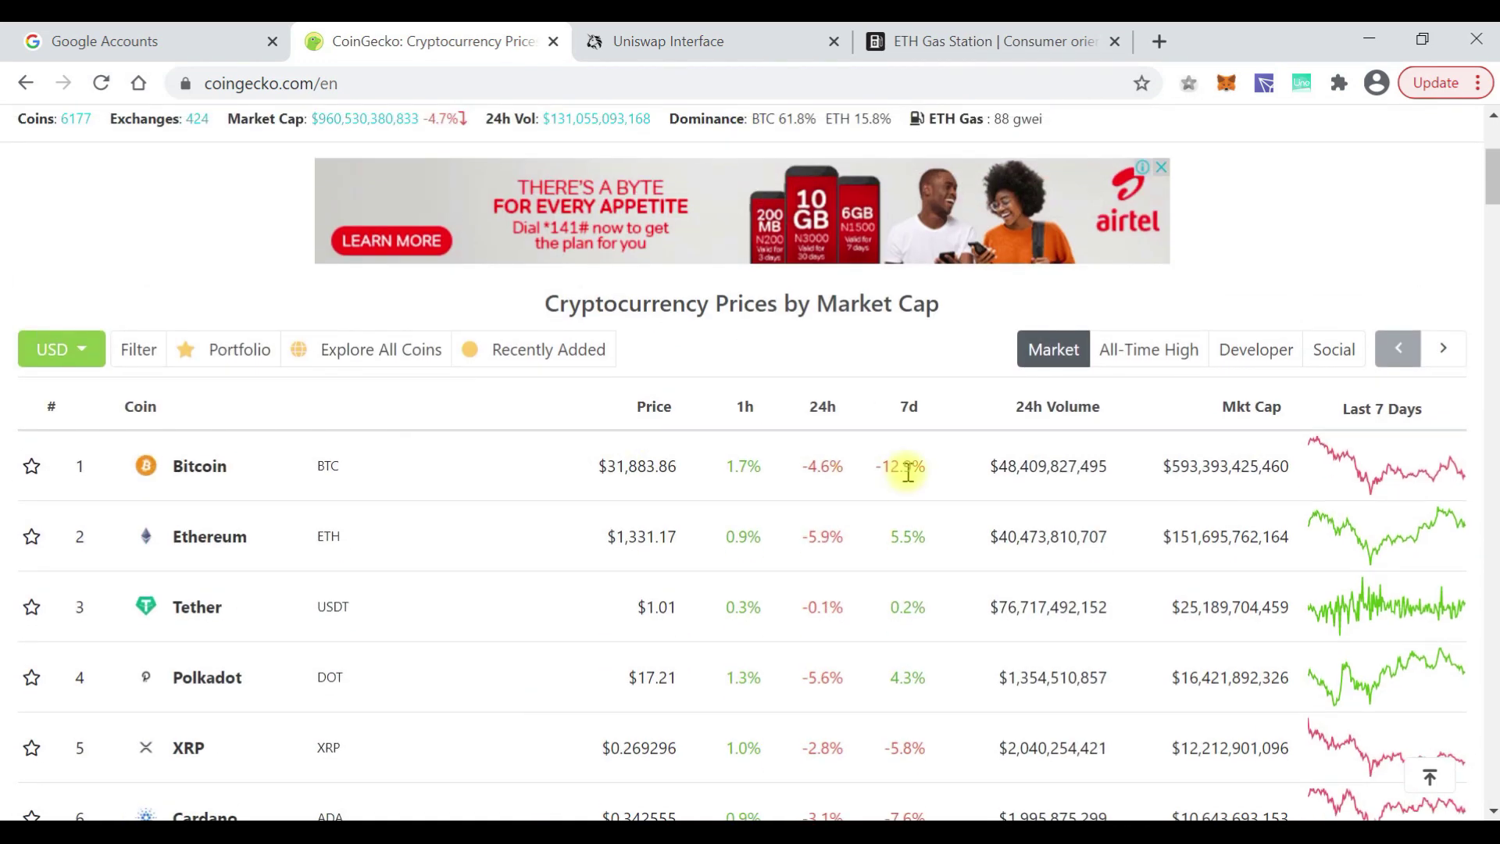
pyautogui.scroll(4, 1251, 484)
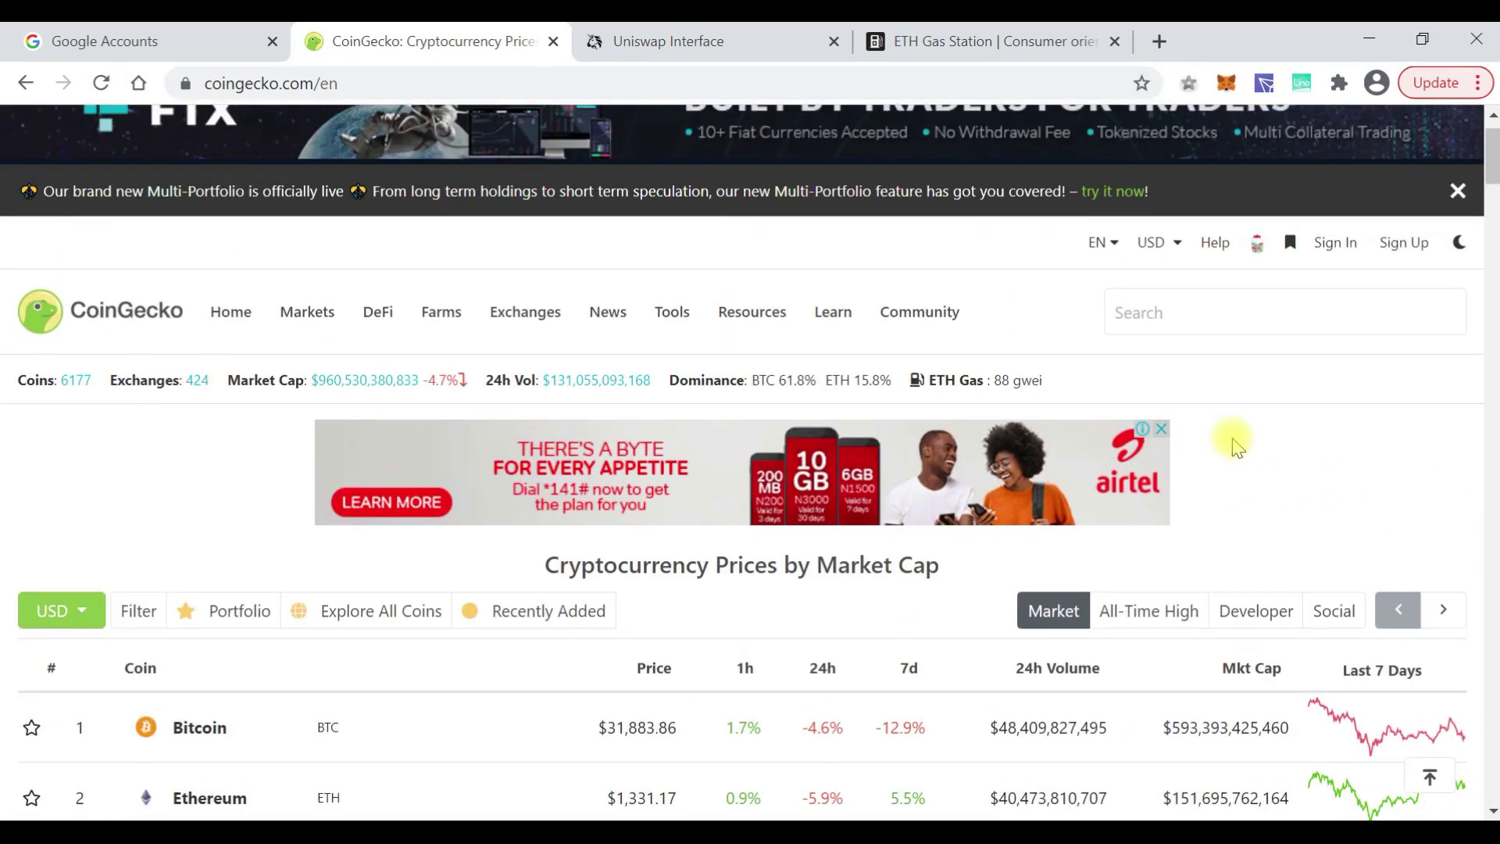
# - Search CoinGecko for snowswap and open the Snowswap (SNOW) coin page
pyautogui.click(1143, 313)
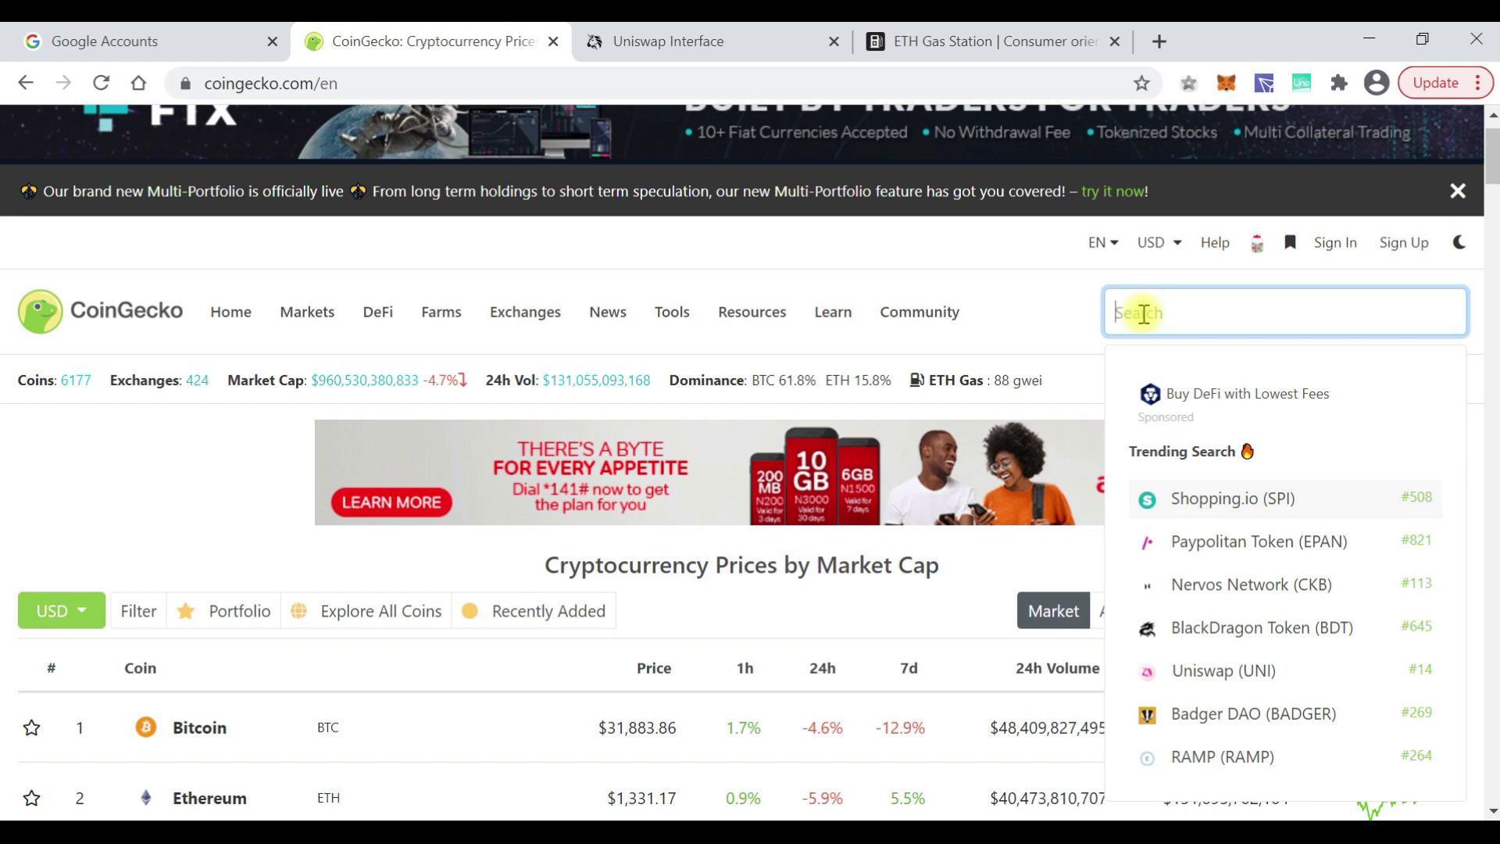
pyautogui.write('snowswap')
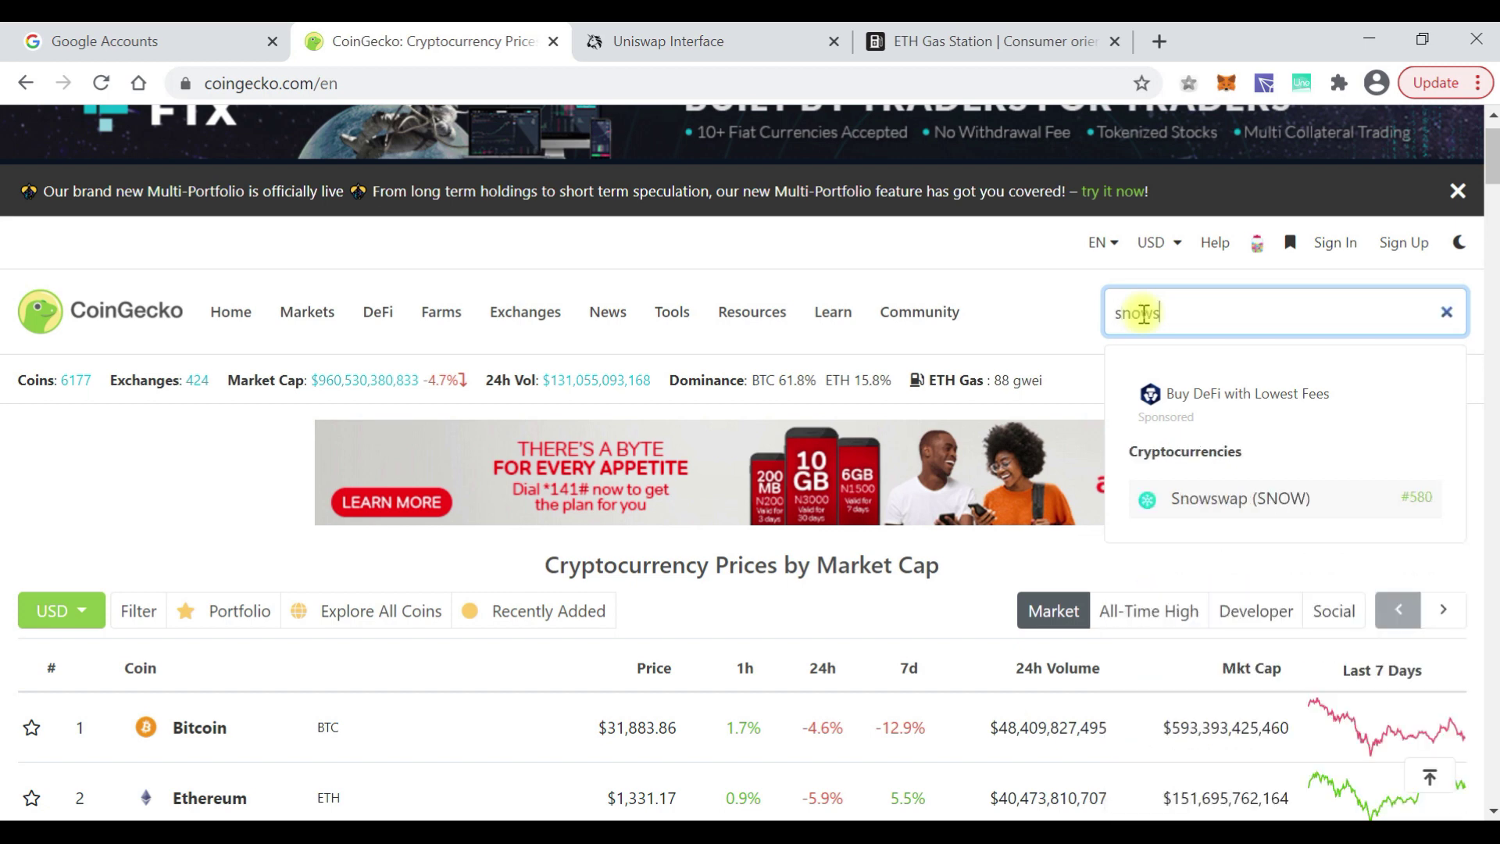
pyautogui.click(1260, 504)
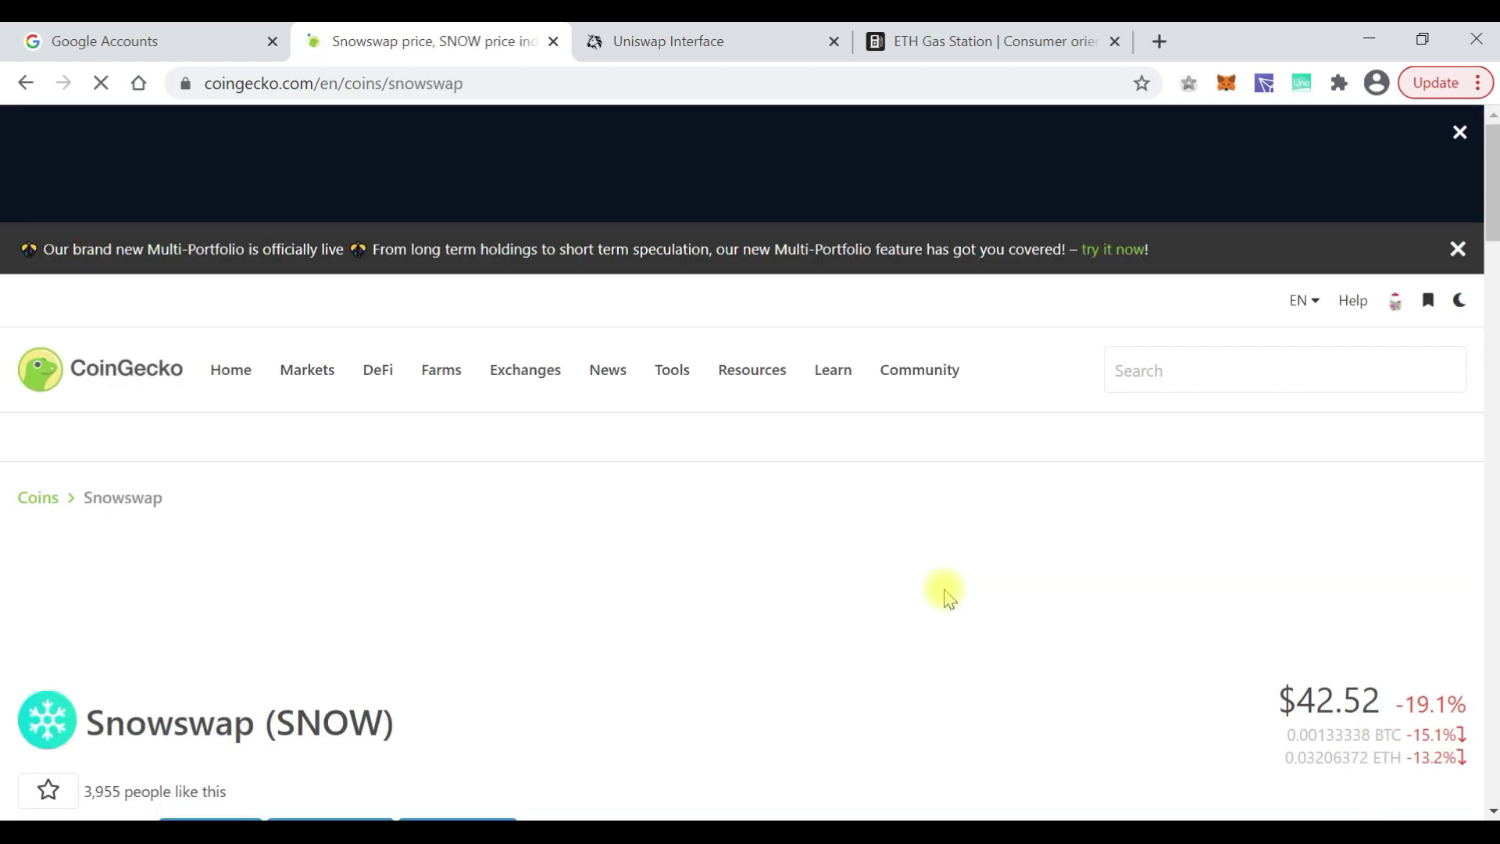
# - Review Snowswap's market figures and copy the token's contract address
pyautogui.scroll(-5, 945, 591)
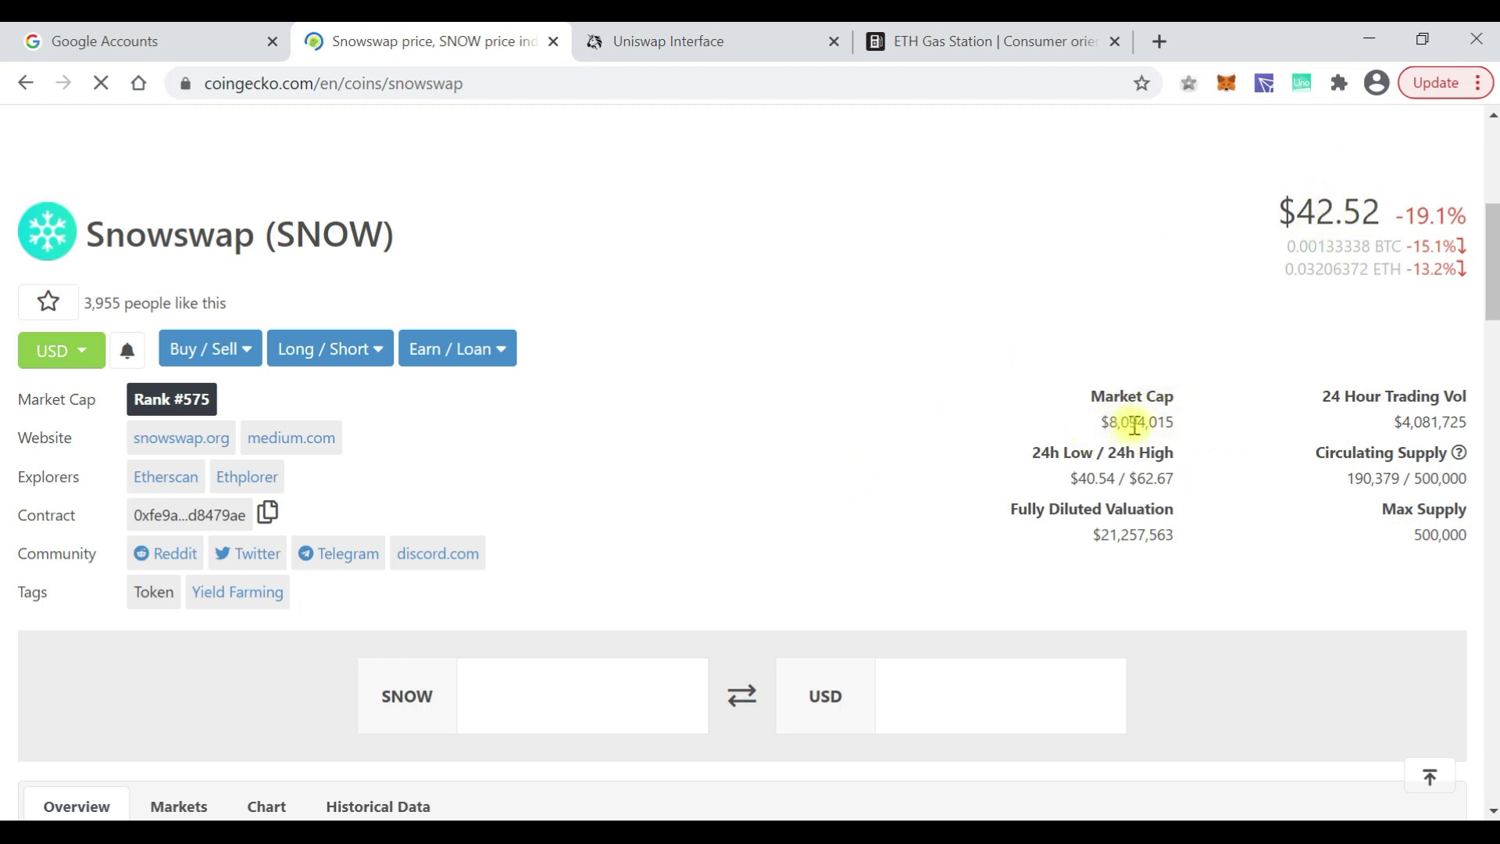
pyautogui.scroll(-1, 1203, 665)
pyautogui.scroll(-1, 1203, 664)
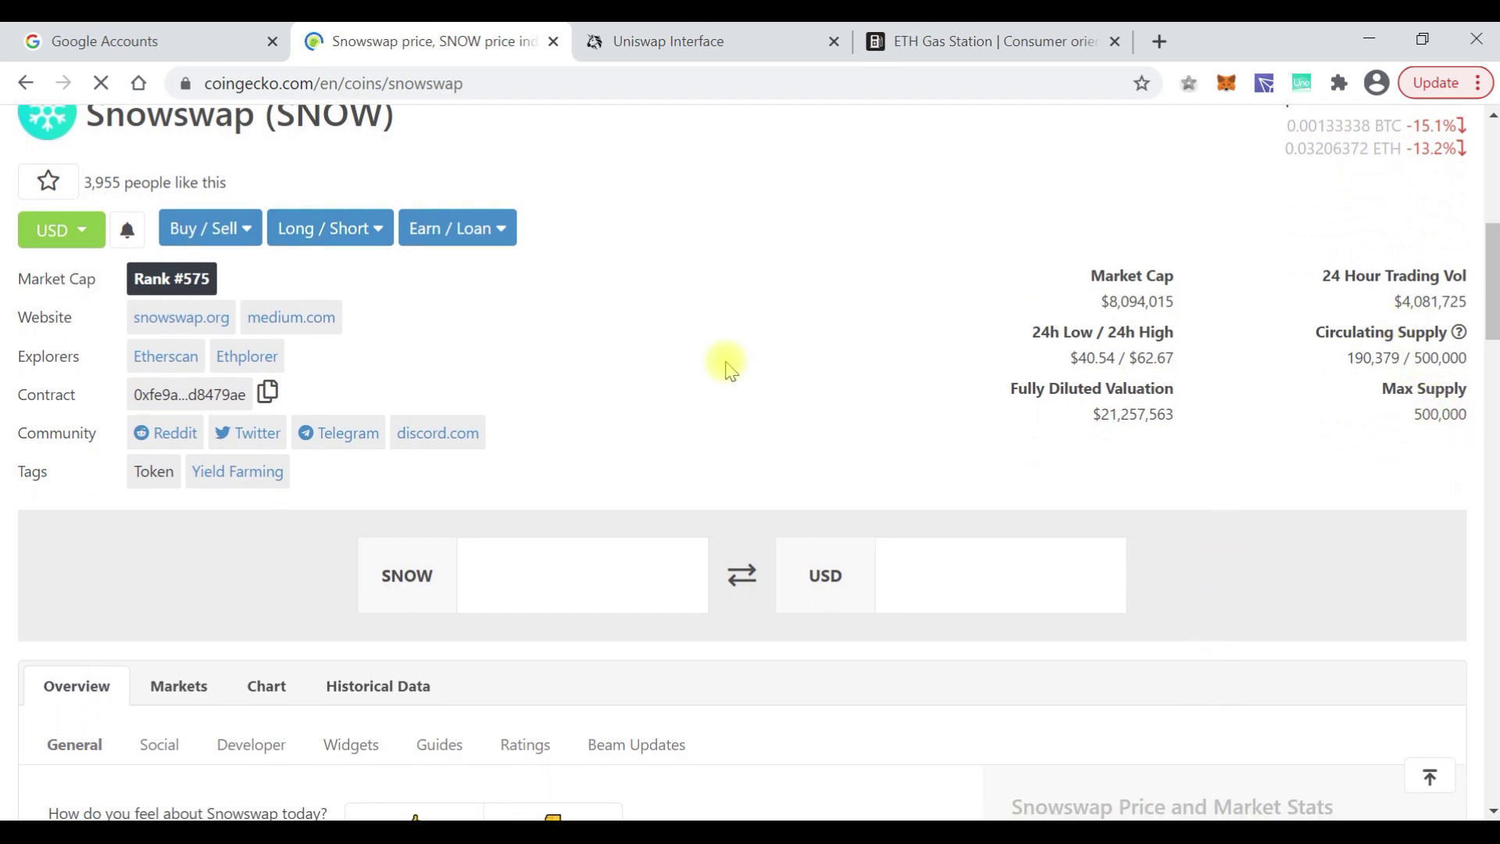
pyautogui.scroll(-3, 729, 370)
pyautogui.scroll(4, 730, 370)
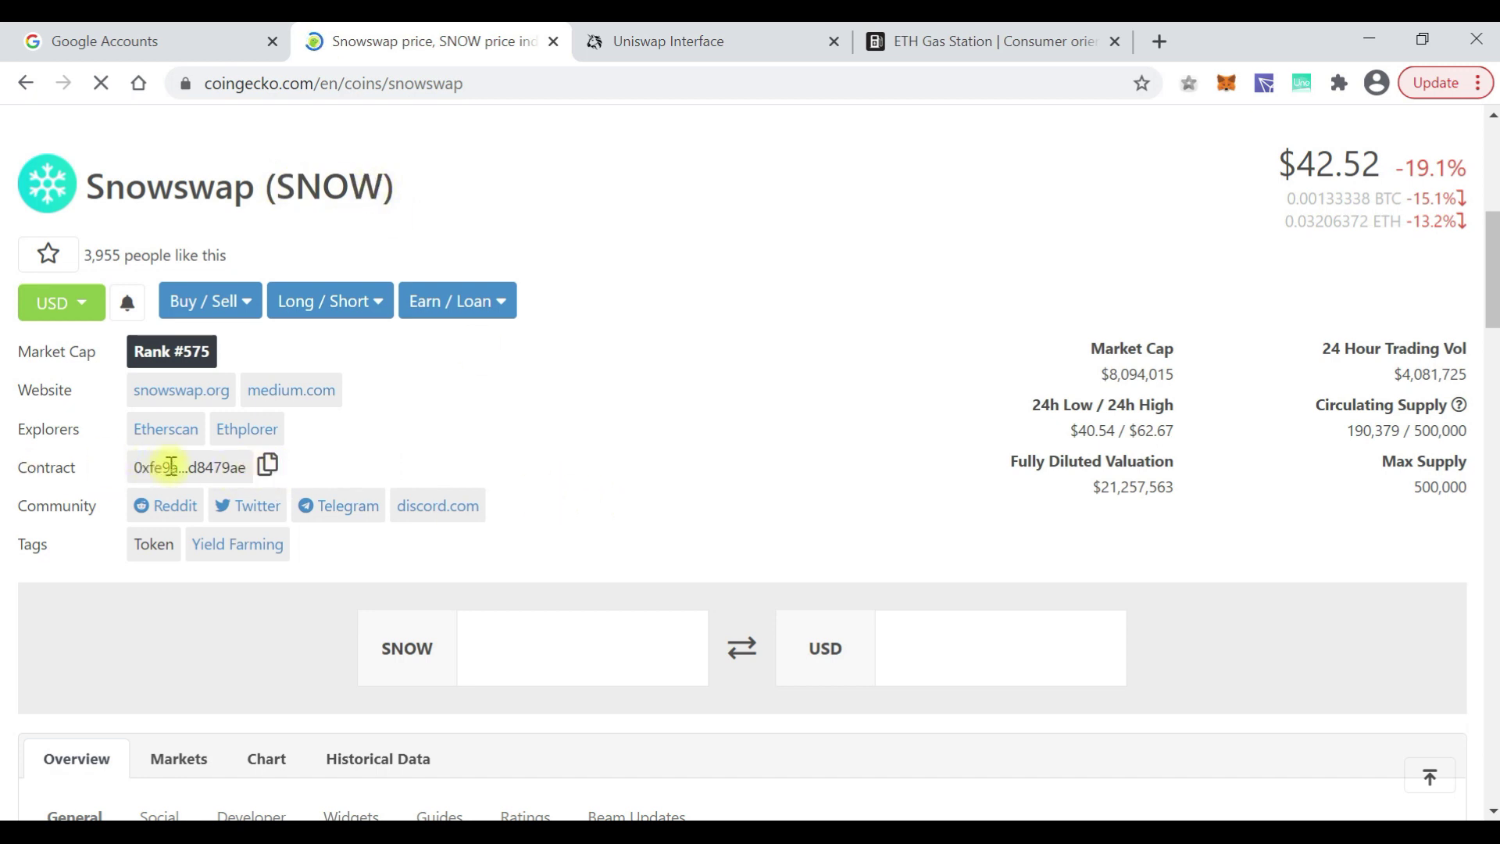
pyautogui.click(268, 465)
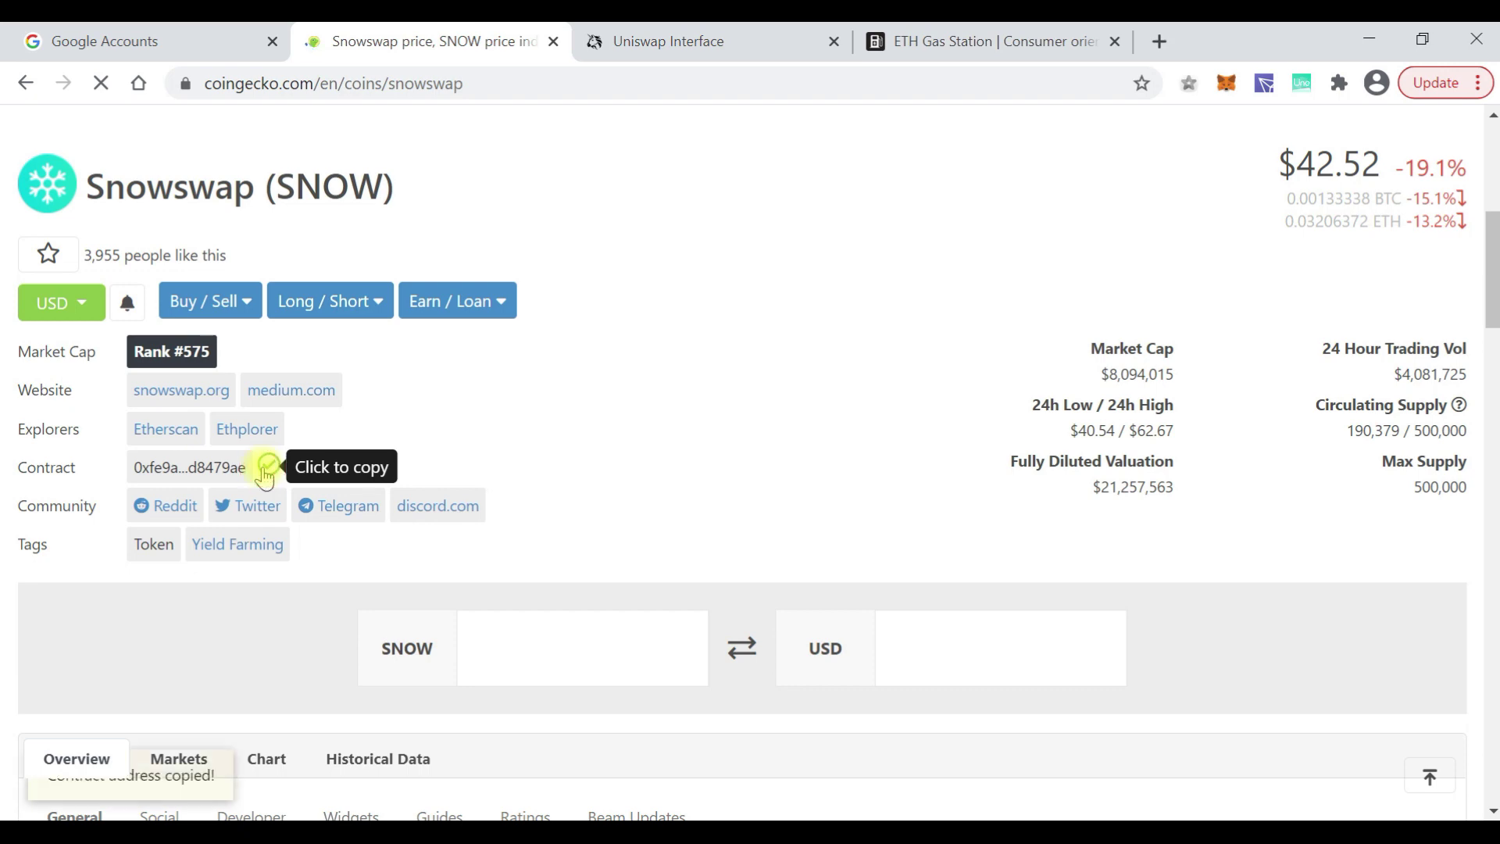
# - Examine the Snowswap overview, including its price changes and market statistics
pyautogui.scroll(-8, 872, 702)
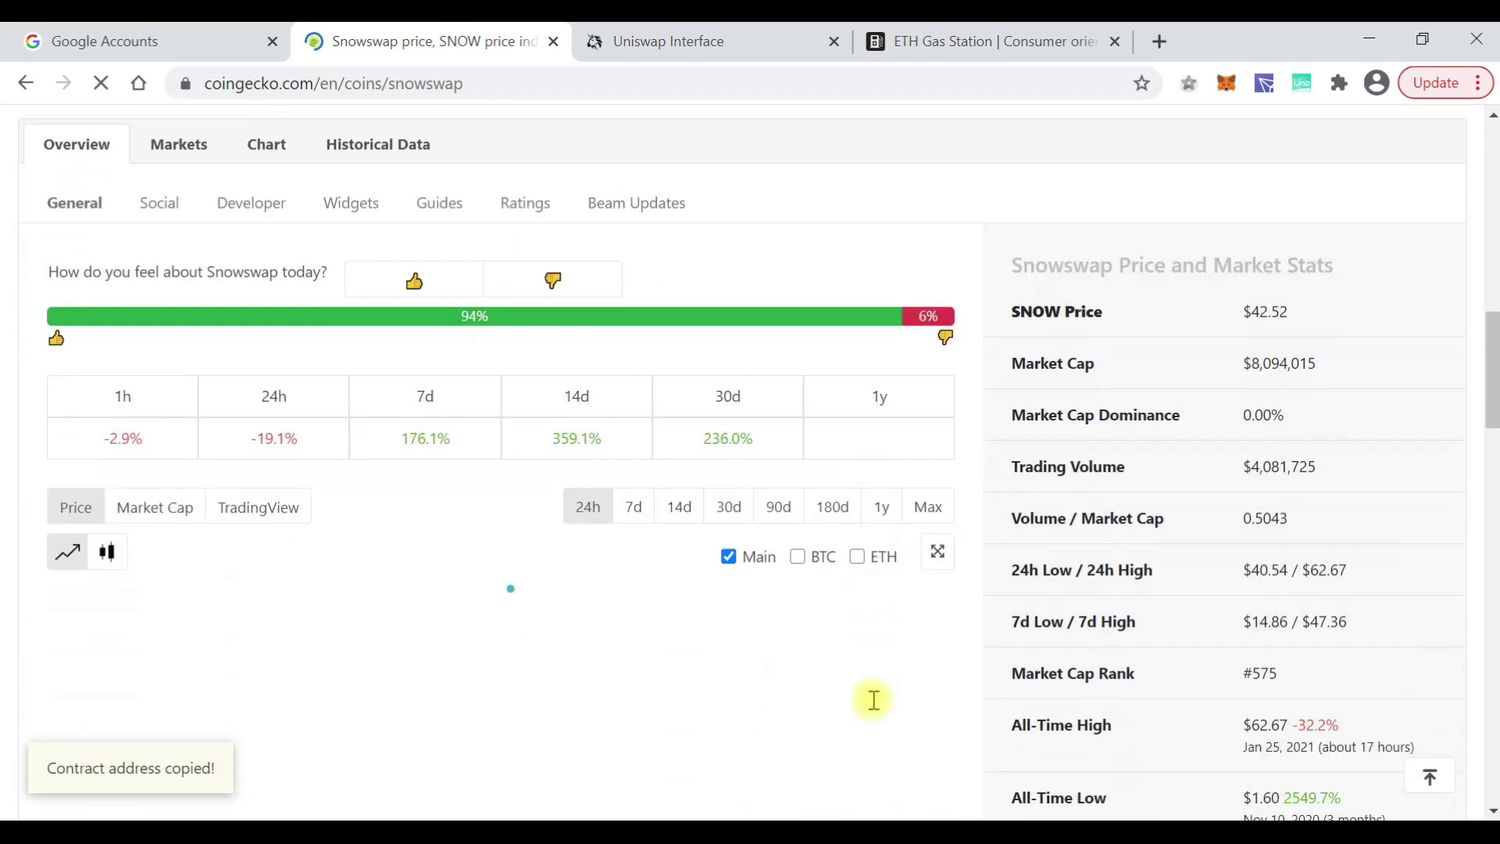
pyautogui.scroll(-8, 873, 700)
pyautogui.scroll(5, 874, 704)
pyautogui.scroll(4, 872, 701)
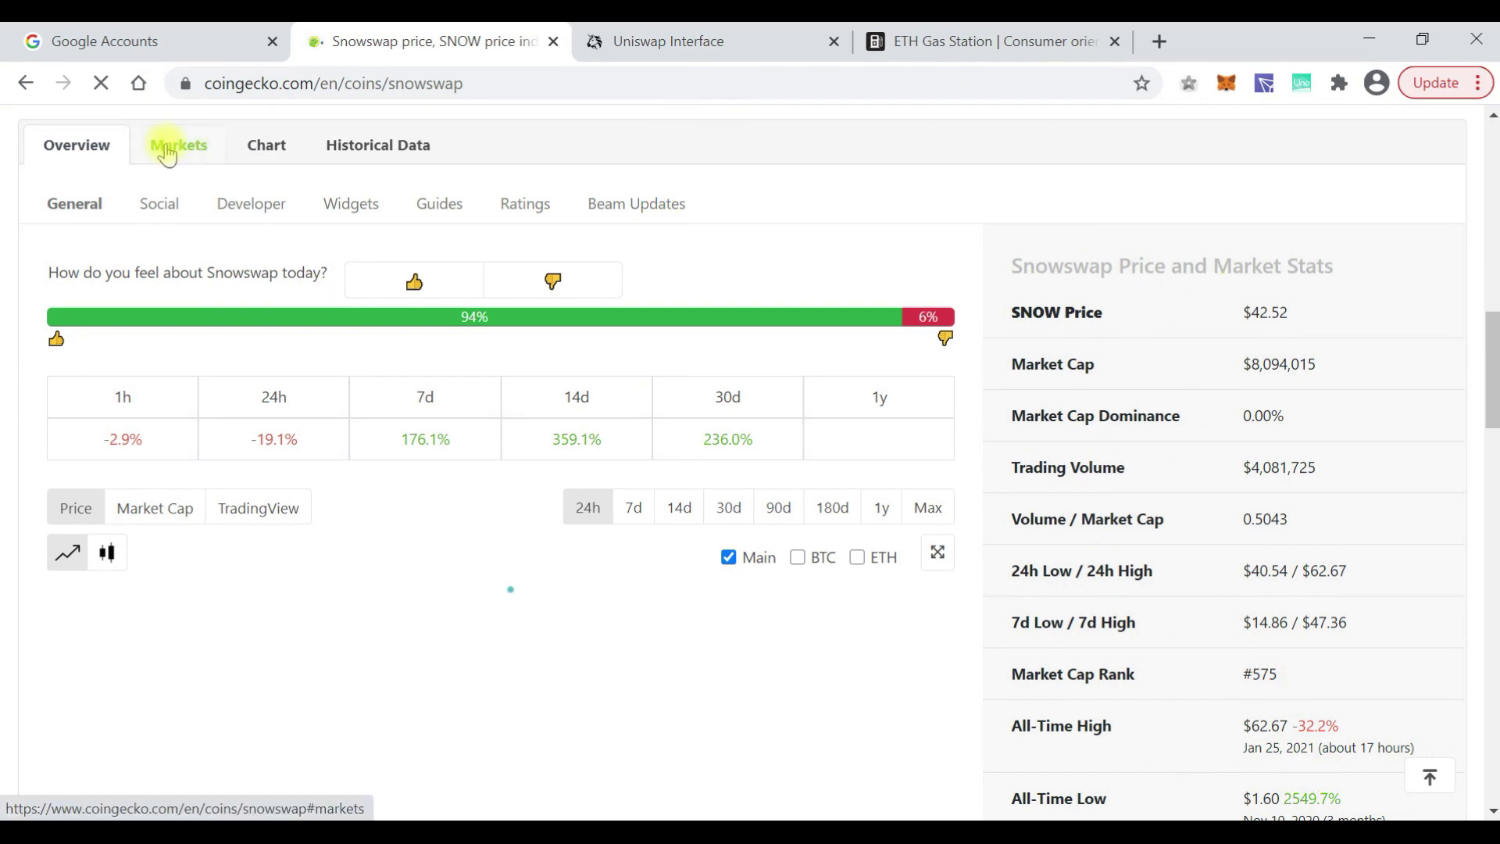
pyautogui.scroll(7, 750, 213)
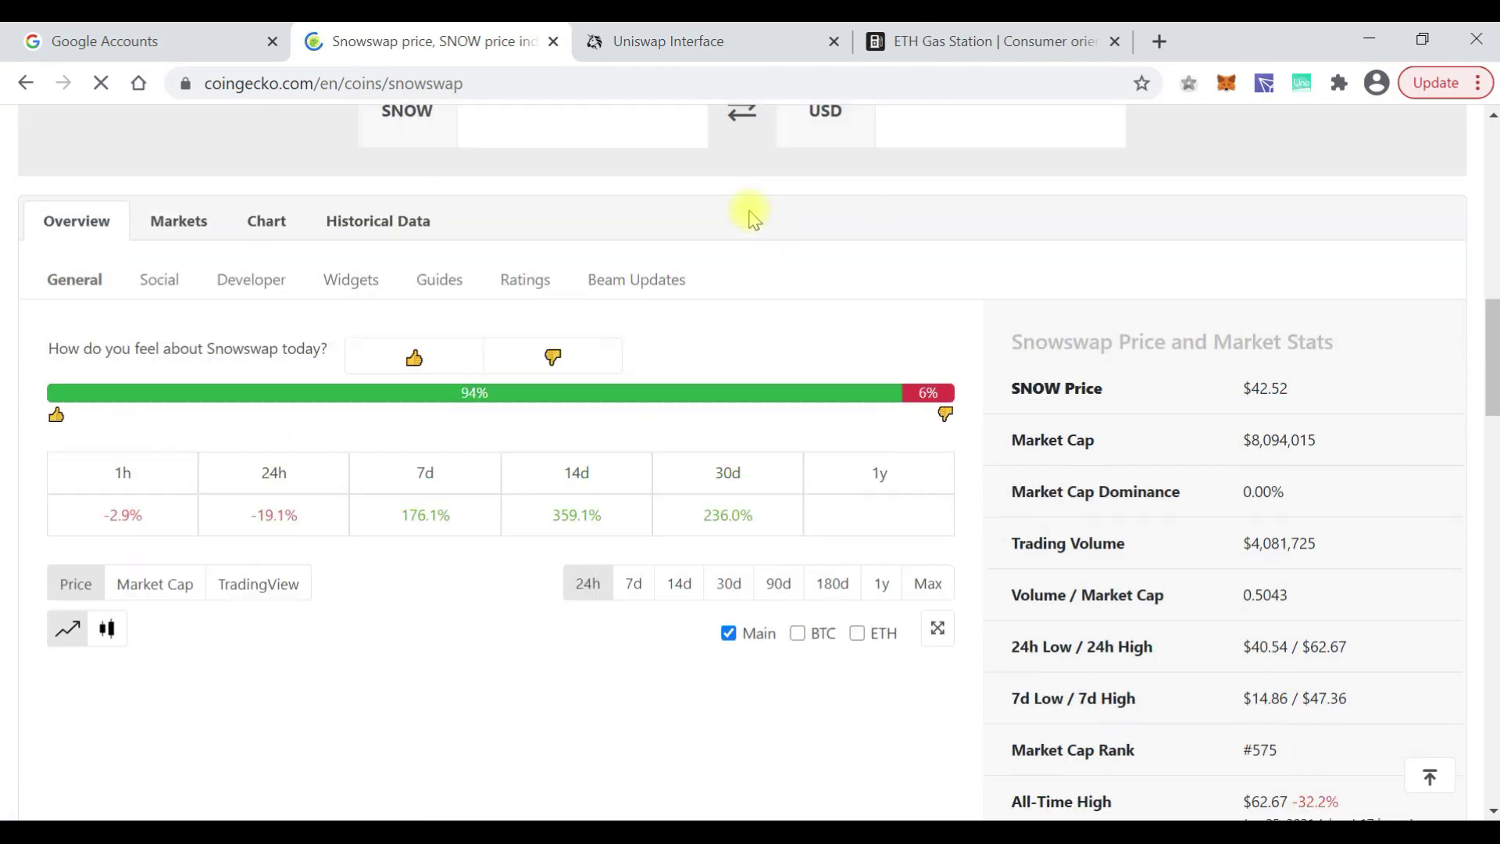
pyautogui.scroll(6, 751, 213)
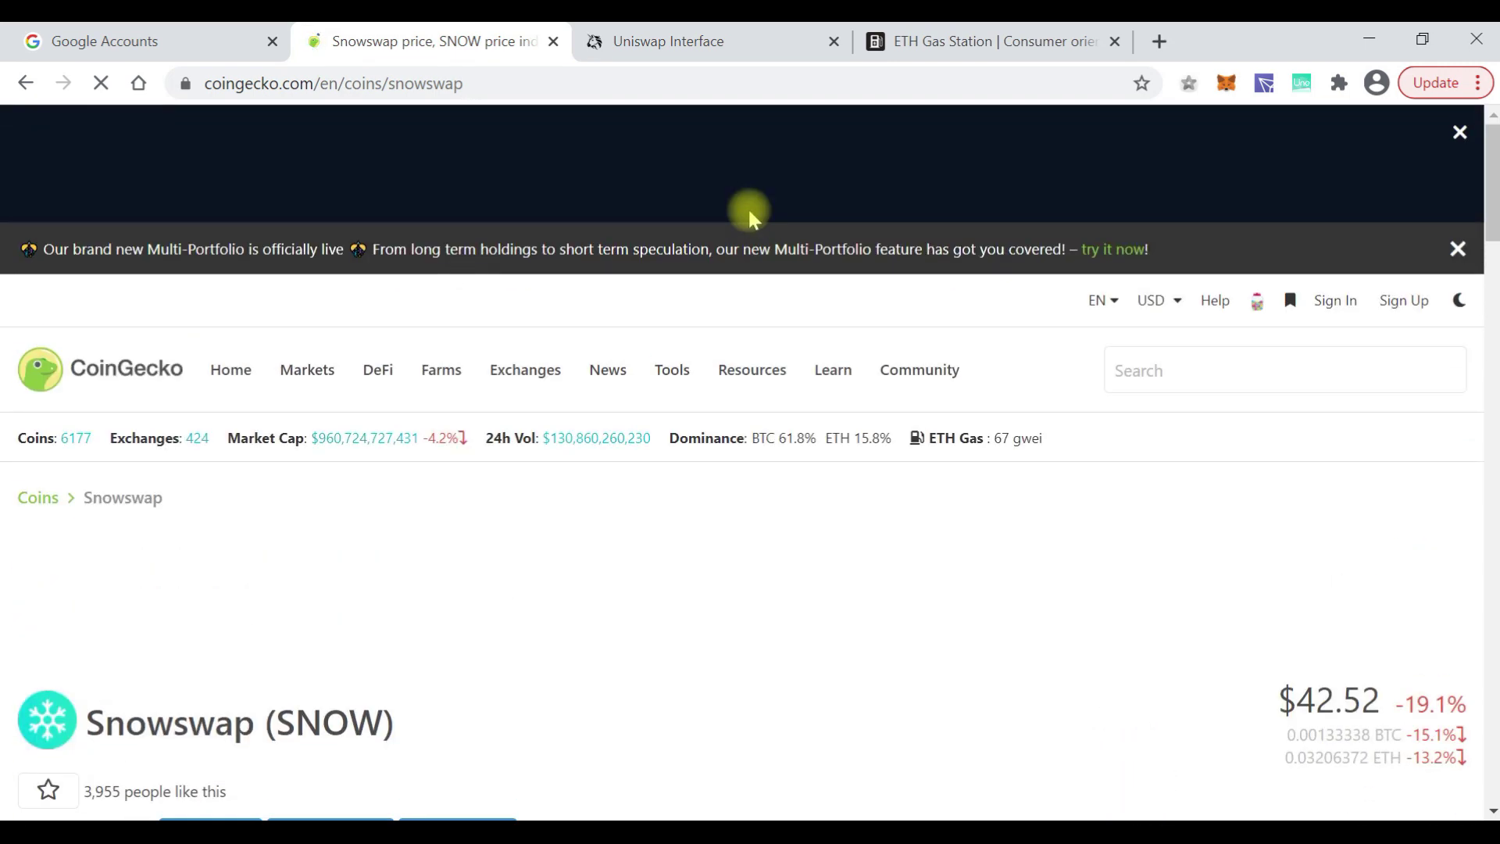
# - Switch to Uniswap and search for "snow" as the token to receive in the swap
pyautogui.click(699, 43)
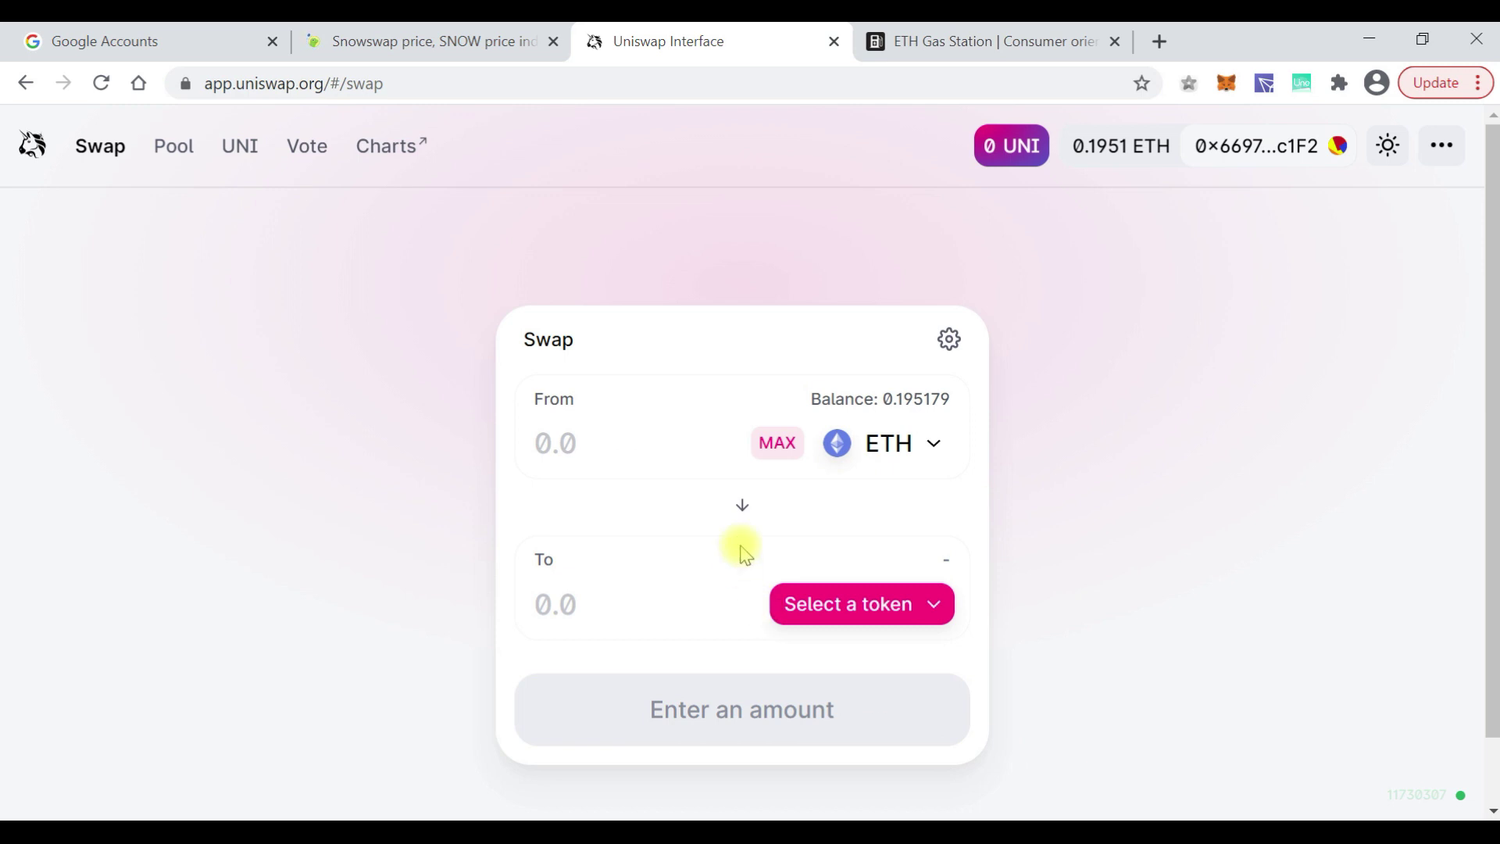
pyautogui.click(914, 610)
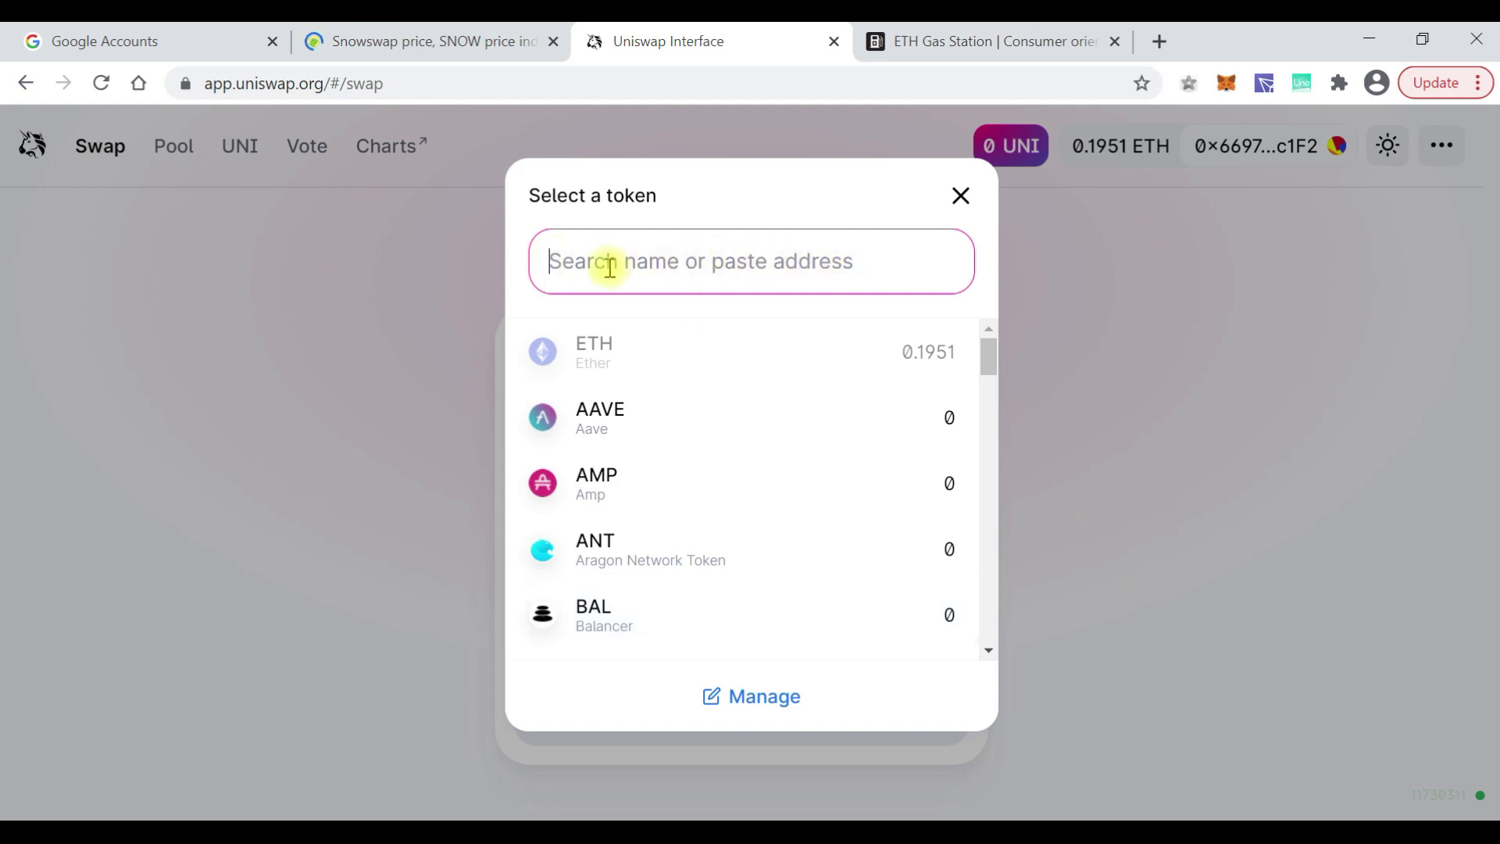
pyautogui.write('snow')
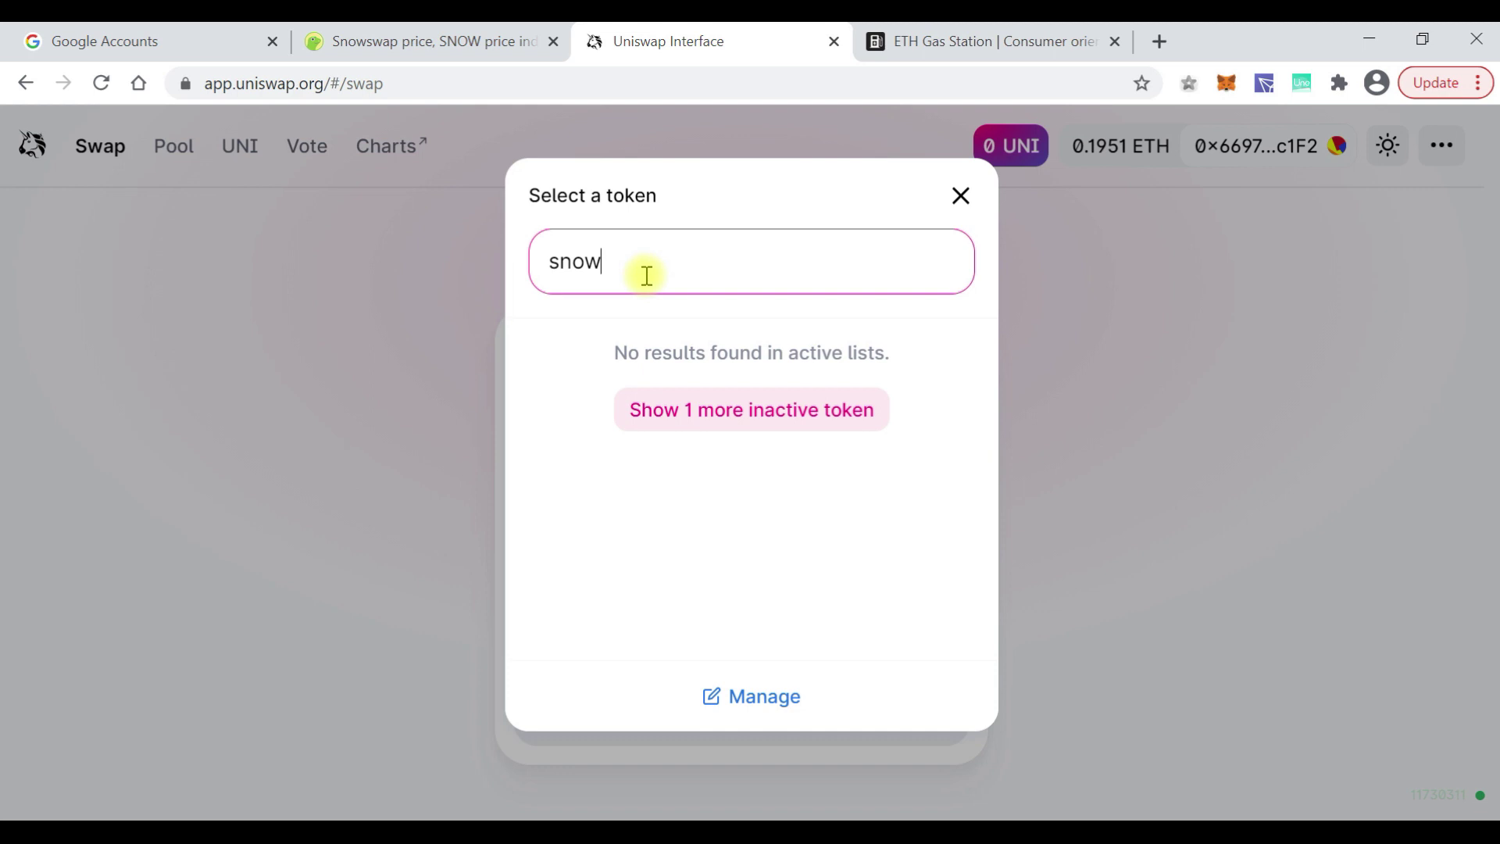
# - Try to import the SNOW token by its copied contract address instead of its name, acknowledging the trading risk
pyautogui.moveTo(610, 273); pyautogui.dragTo(526, 280)
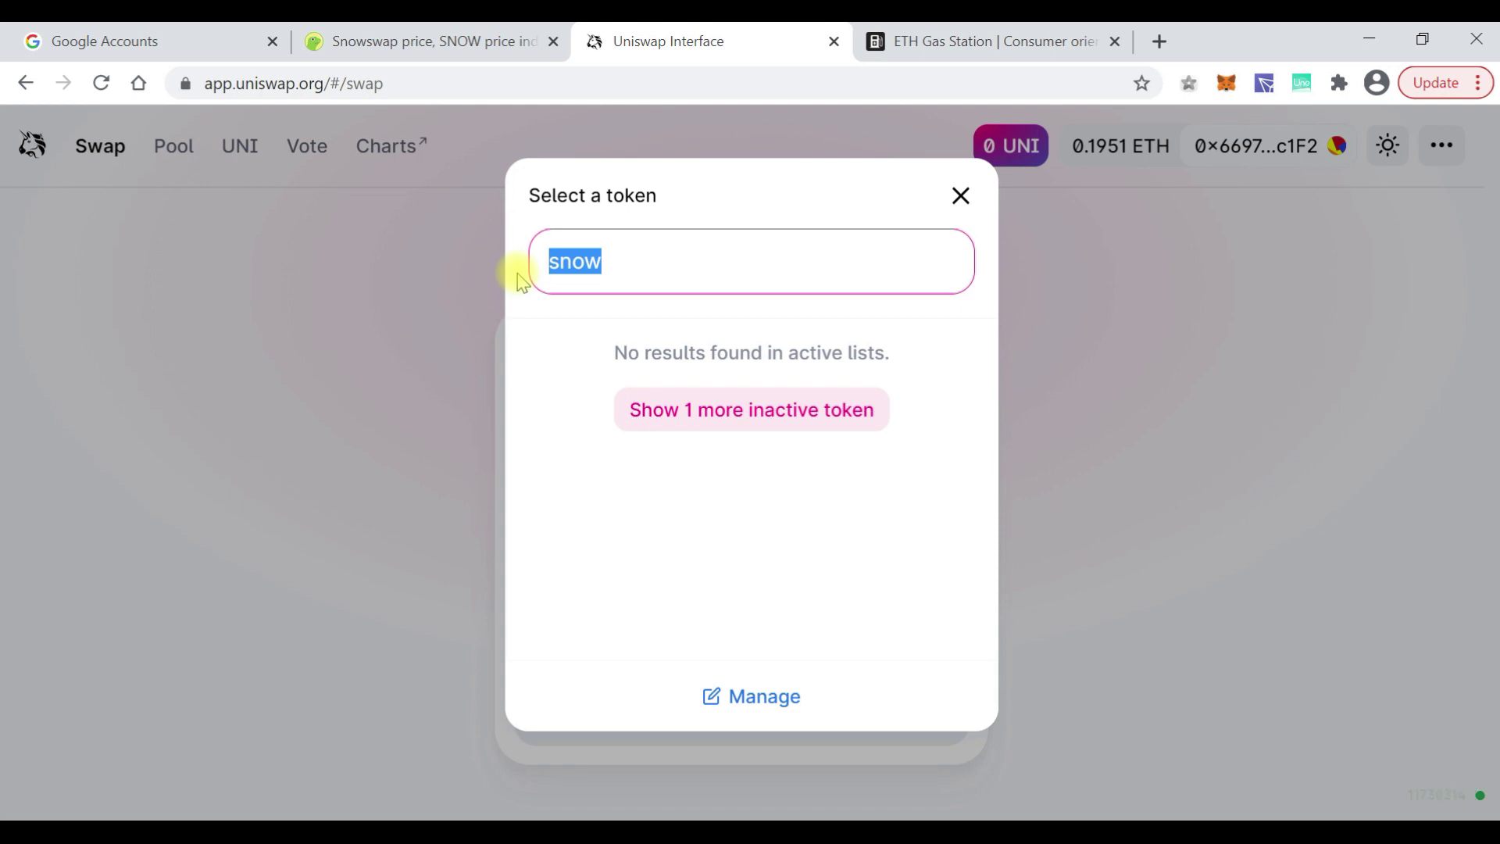
pyautogui.press('Right')
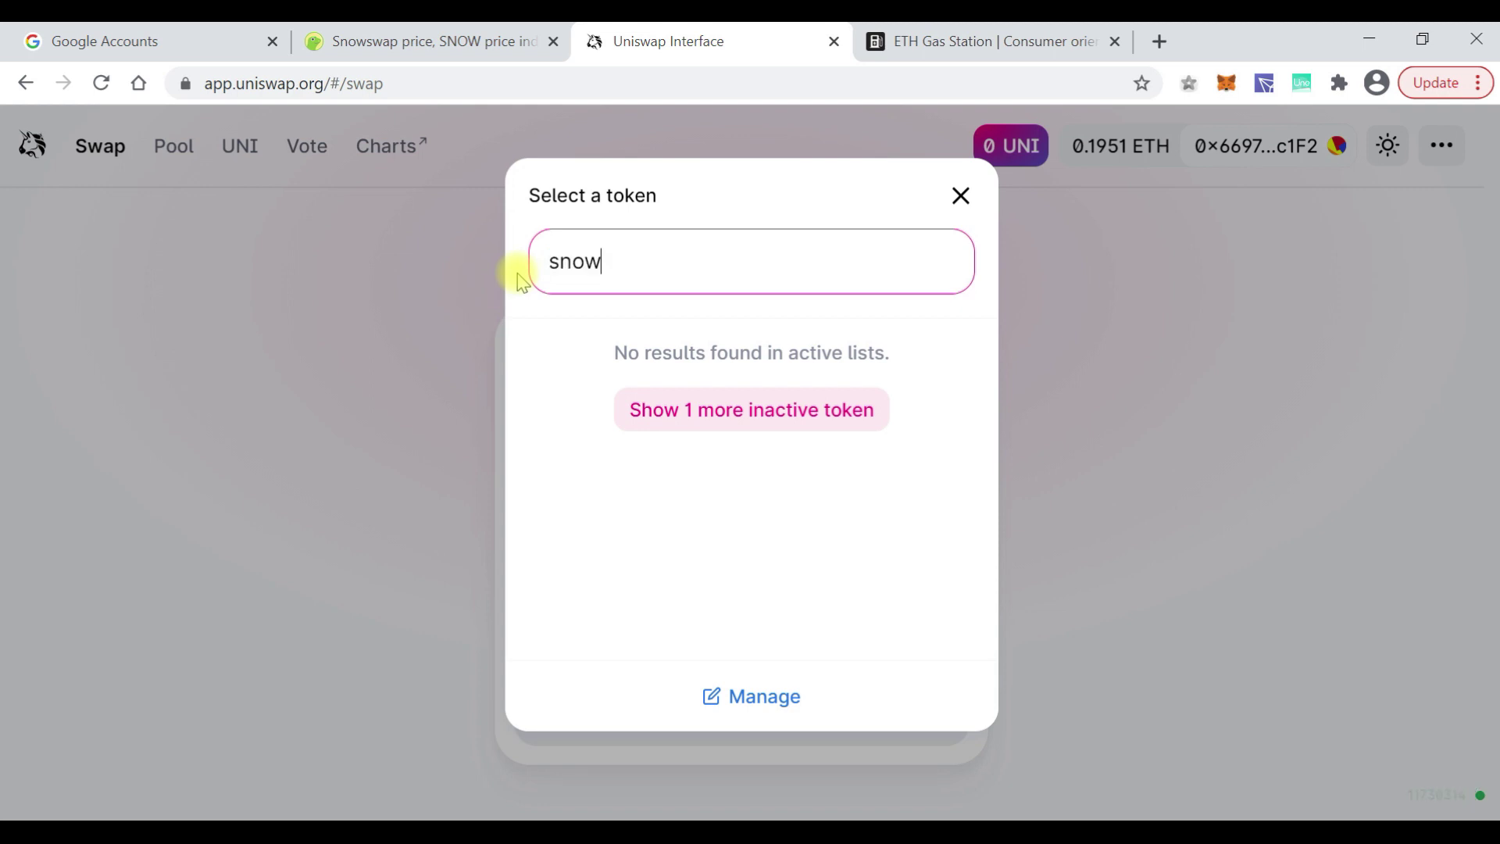
pyautogui.press('BackSpace')
pyautogui.press('BackSpace')
pyautogui.press('BackSpace')
pyautogui.press('BackSpace')
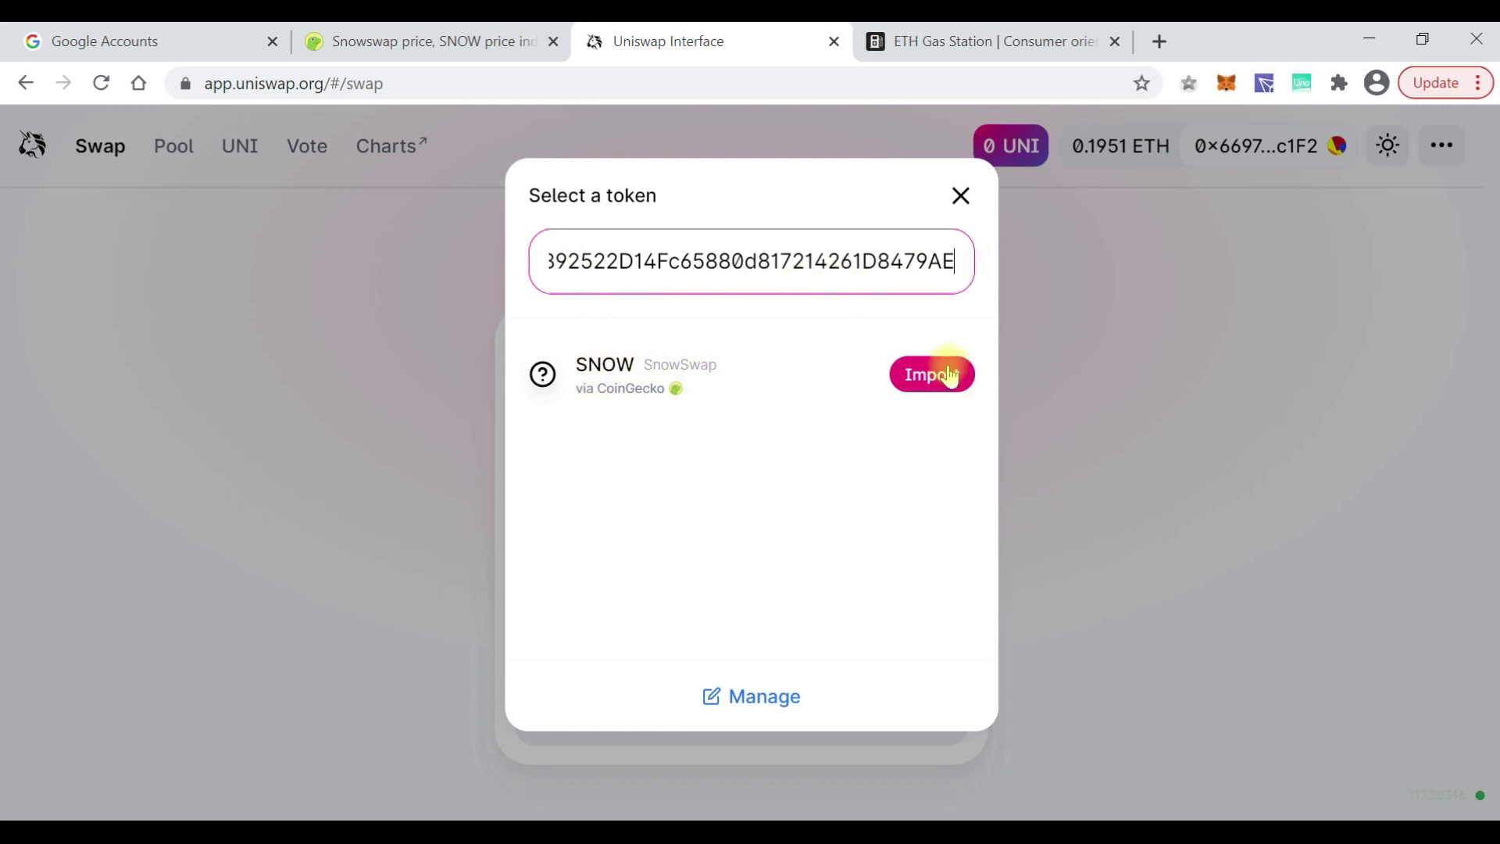
pyautogui.click(930, 383)
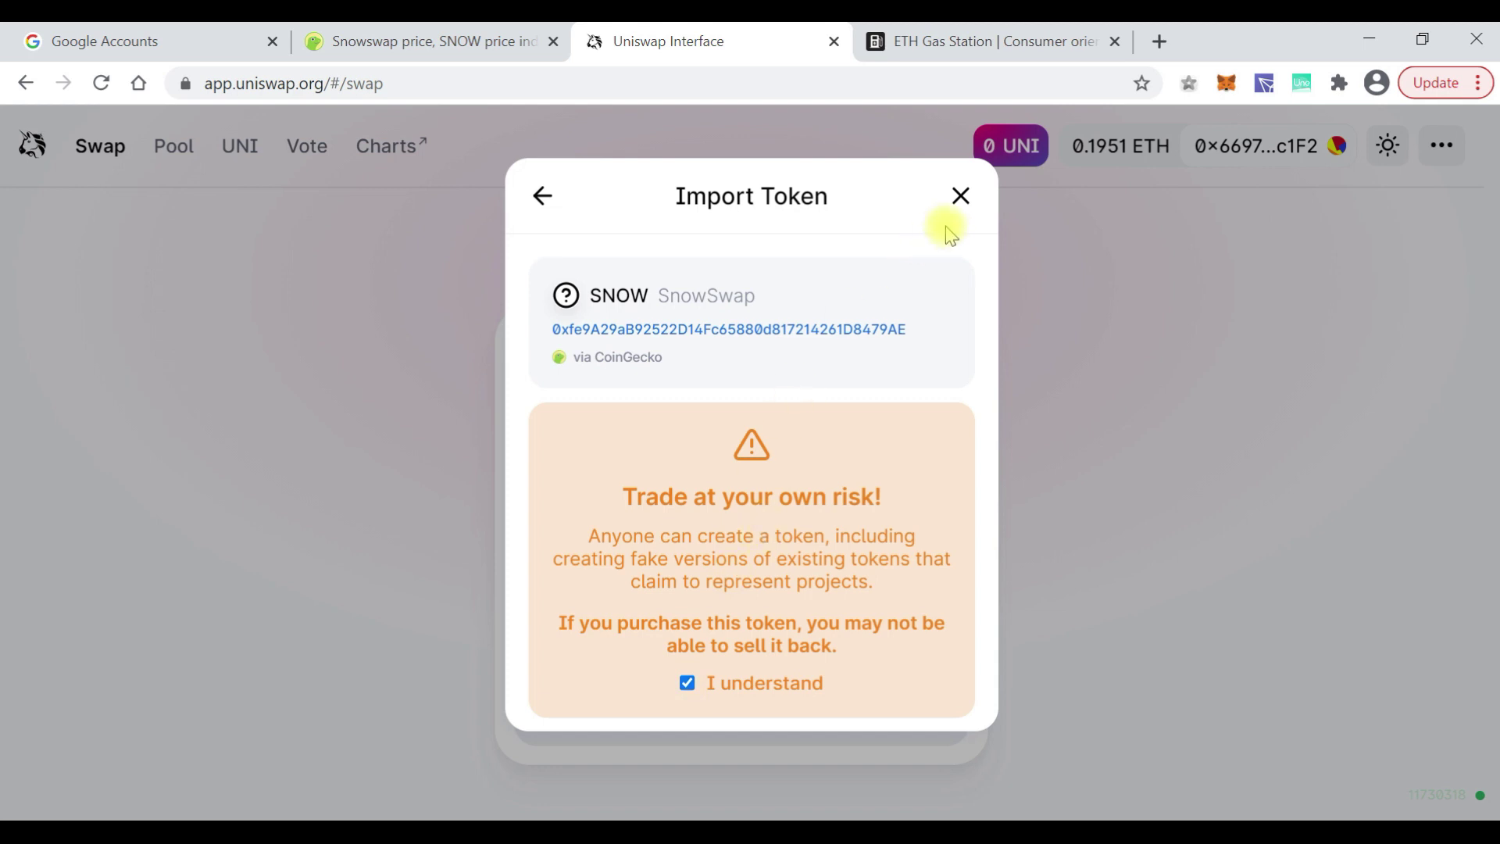
pyautogui.click(963, 206)
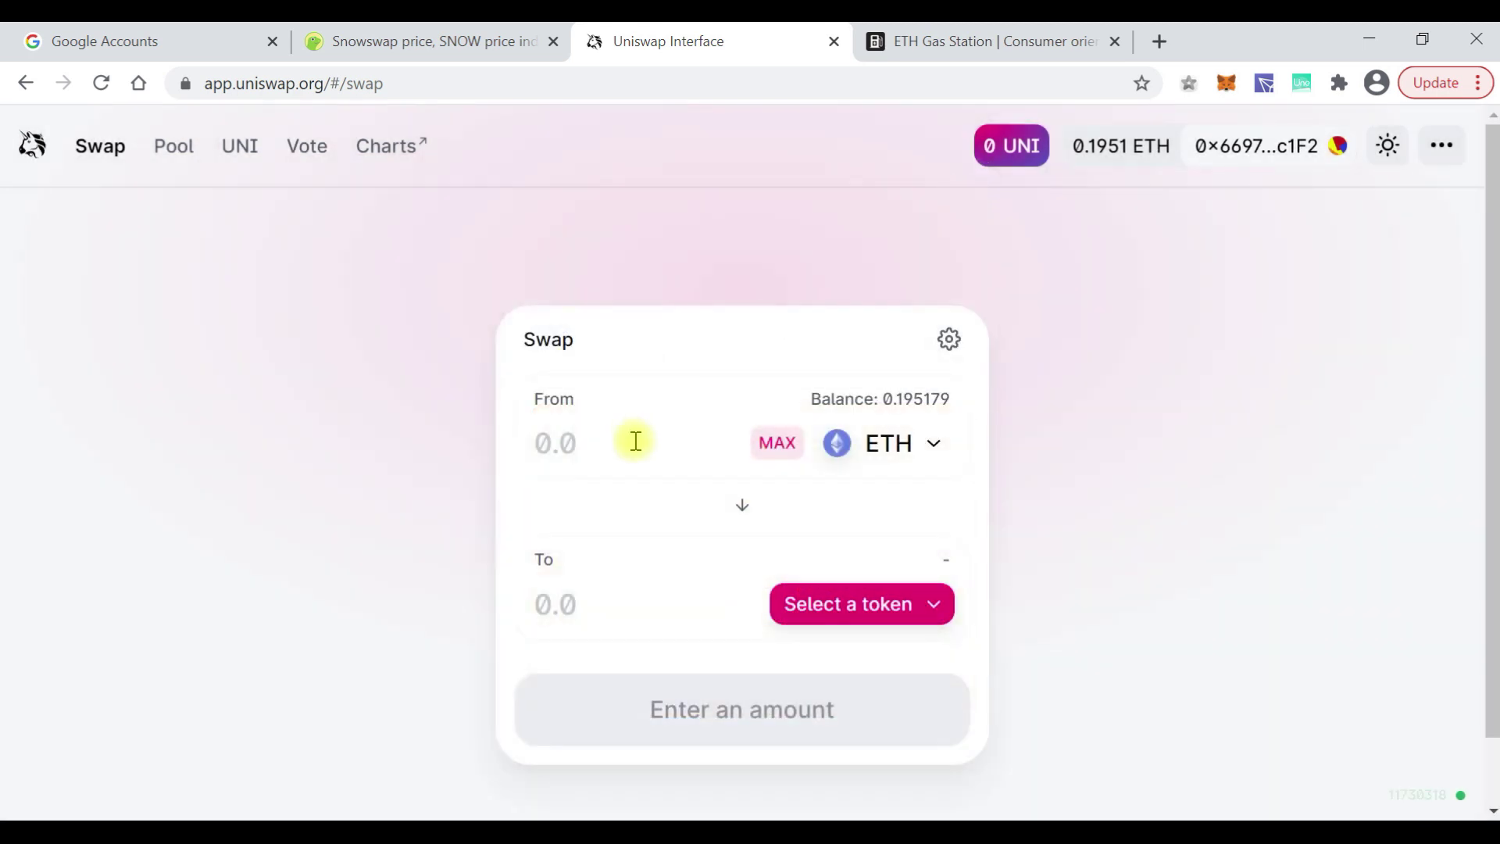
# - Enable the CoinGecko token list for choosing the token to receive, and return to the token selection
pyautogui.click(822, 616)
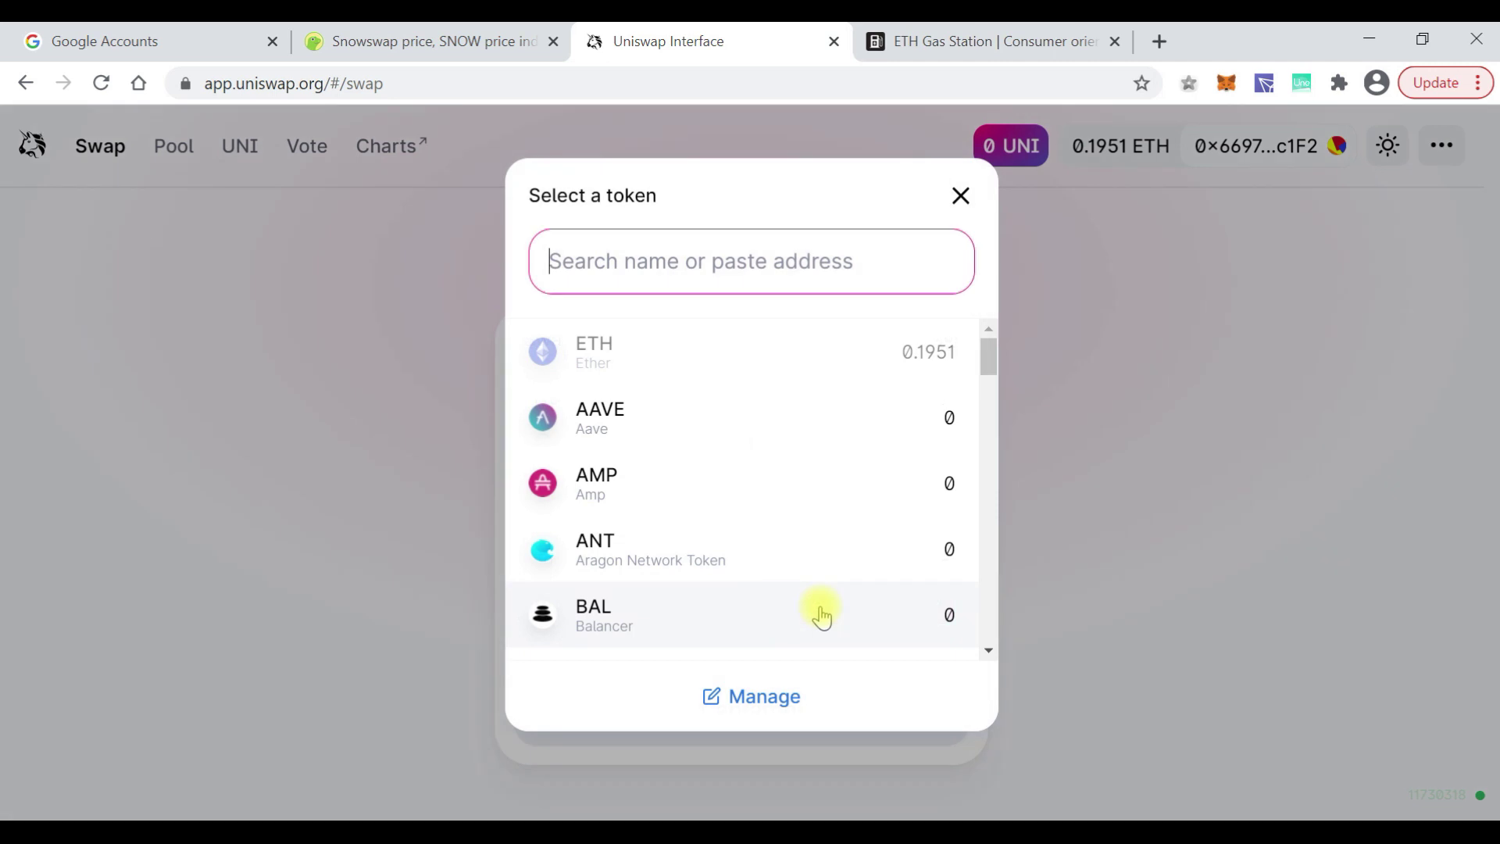
pyautogui.click(752, 706)
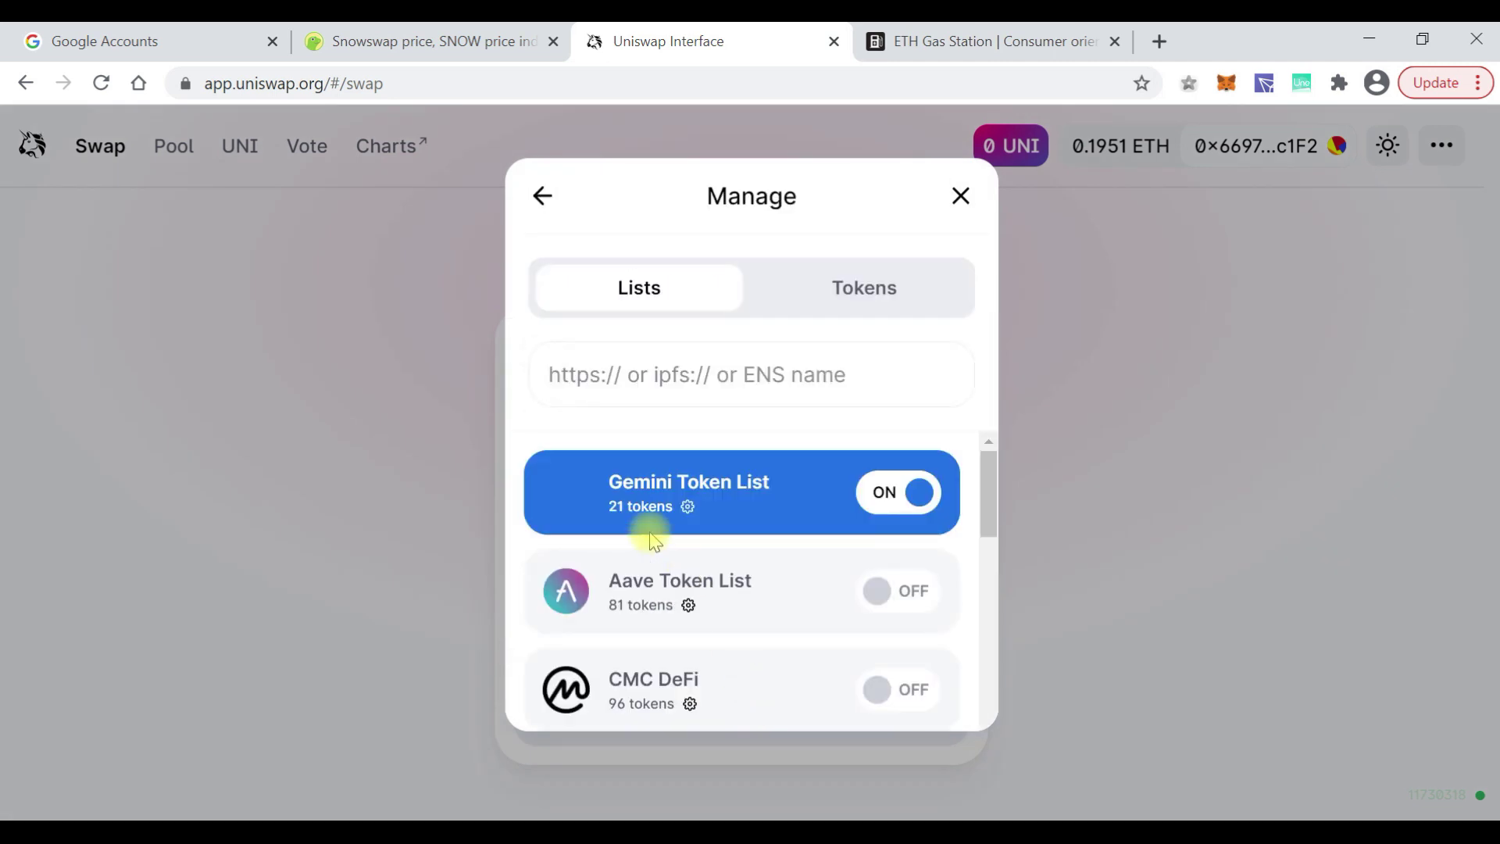
pyautogui.scroll(-1, 713, 608)
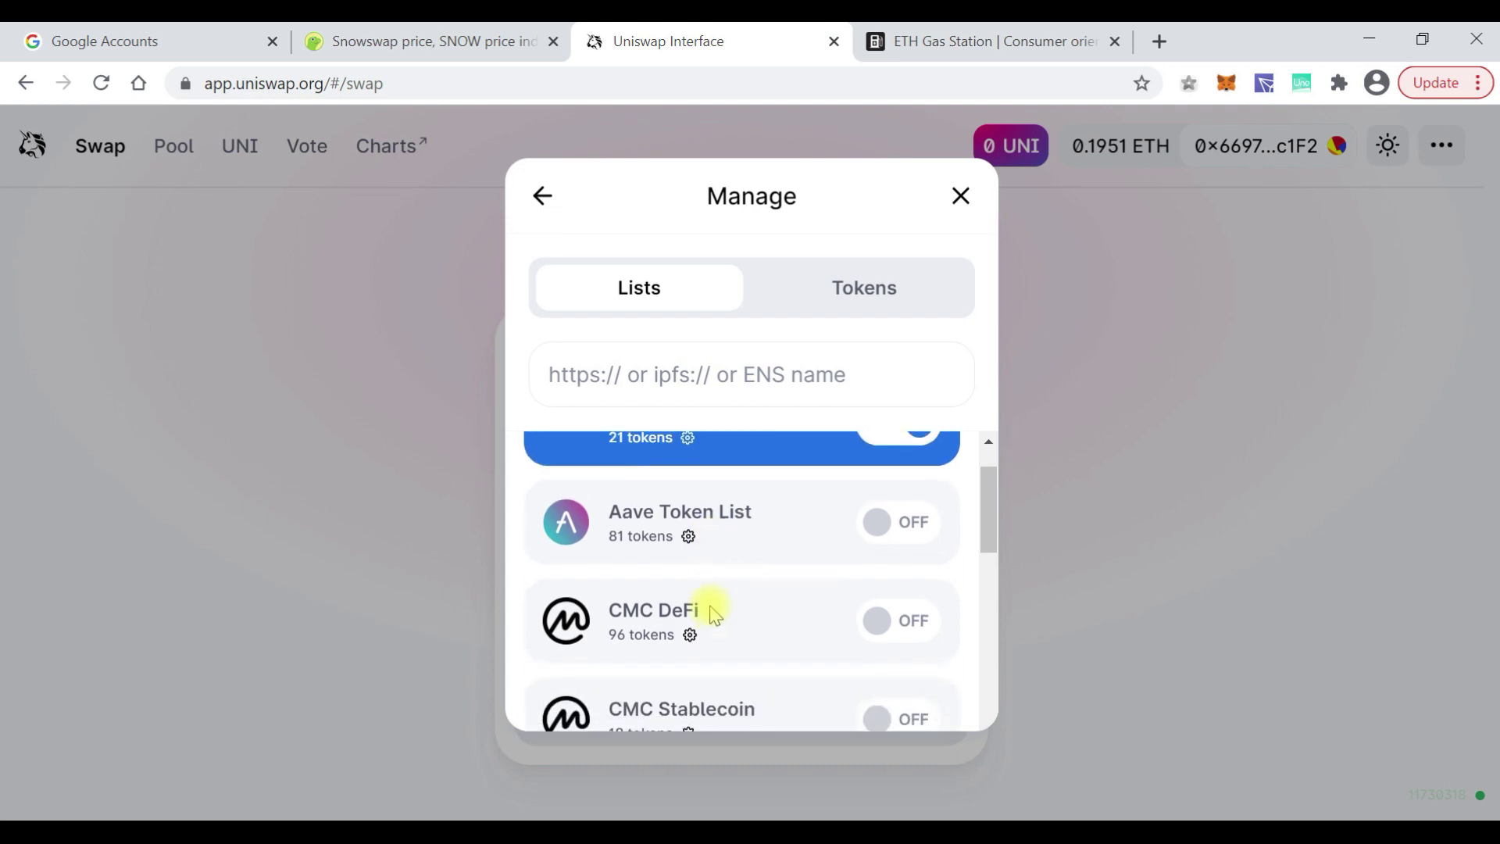
pyautogui.scroll(1, 711, 586)
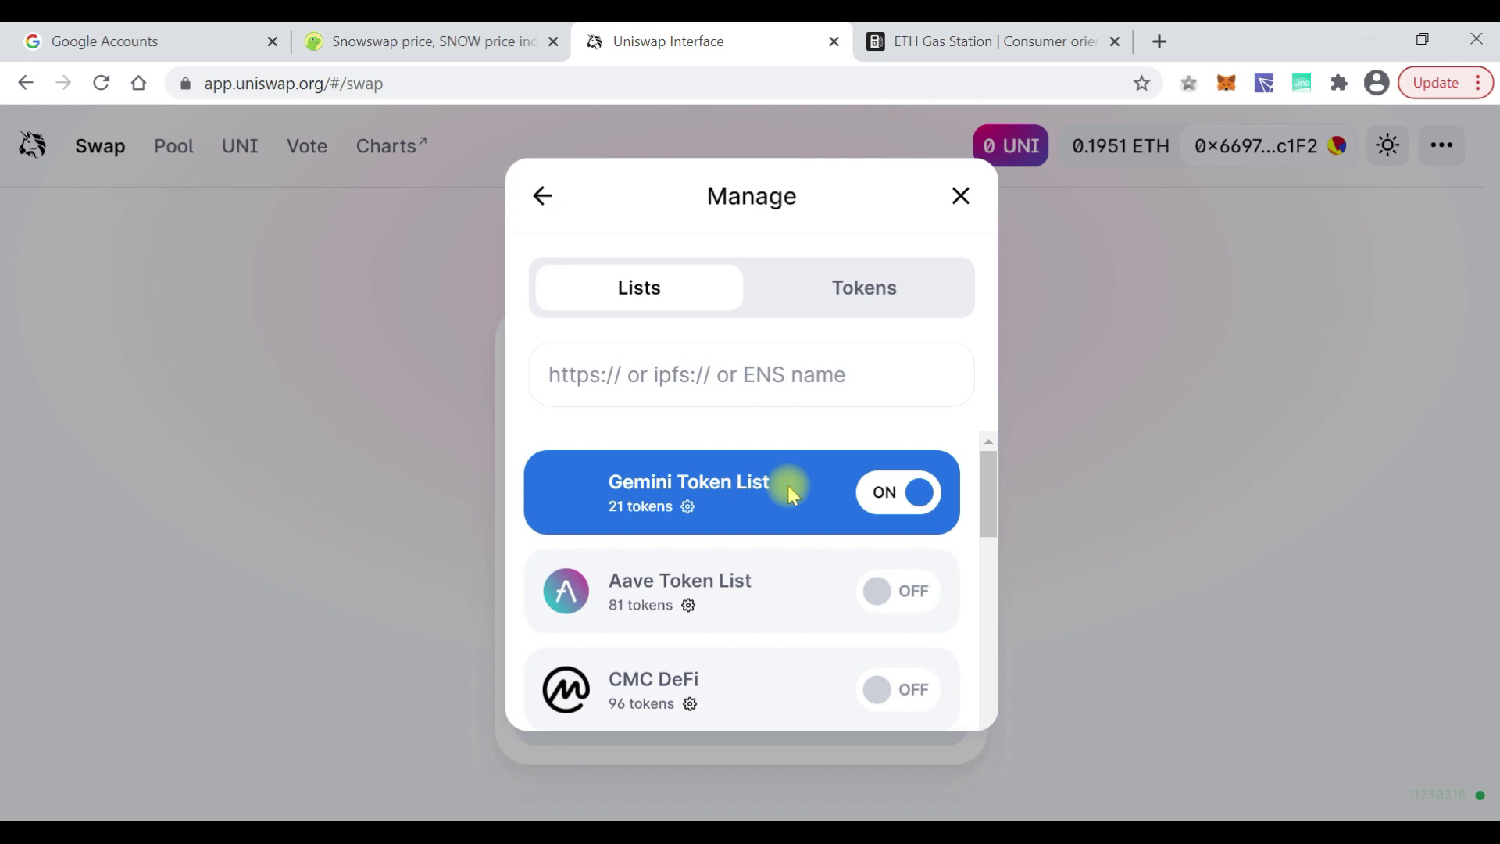
pyautogui.scroll(-2, 794, 495)
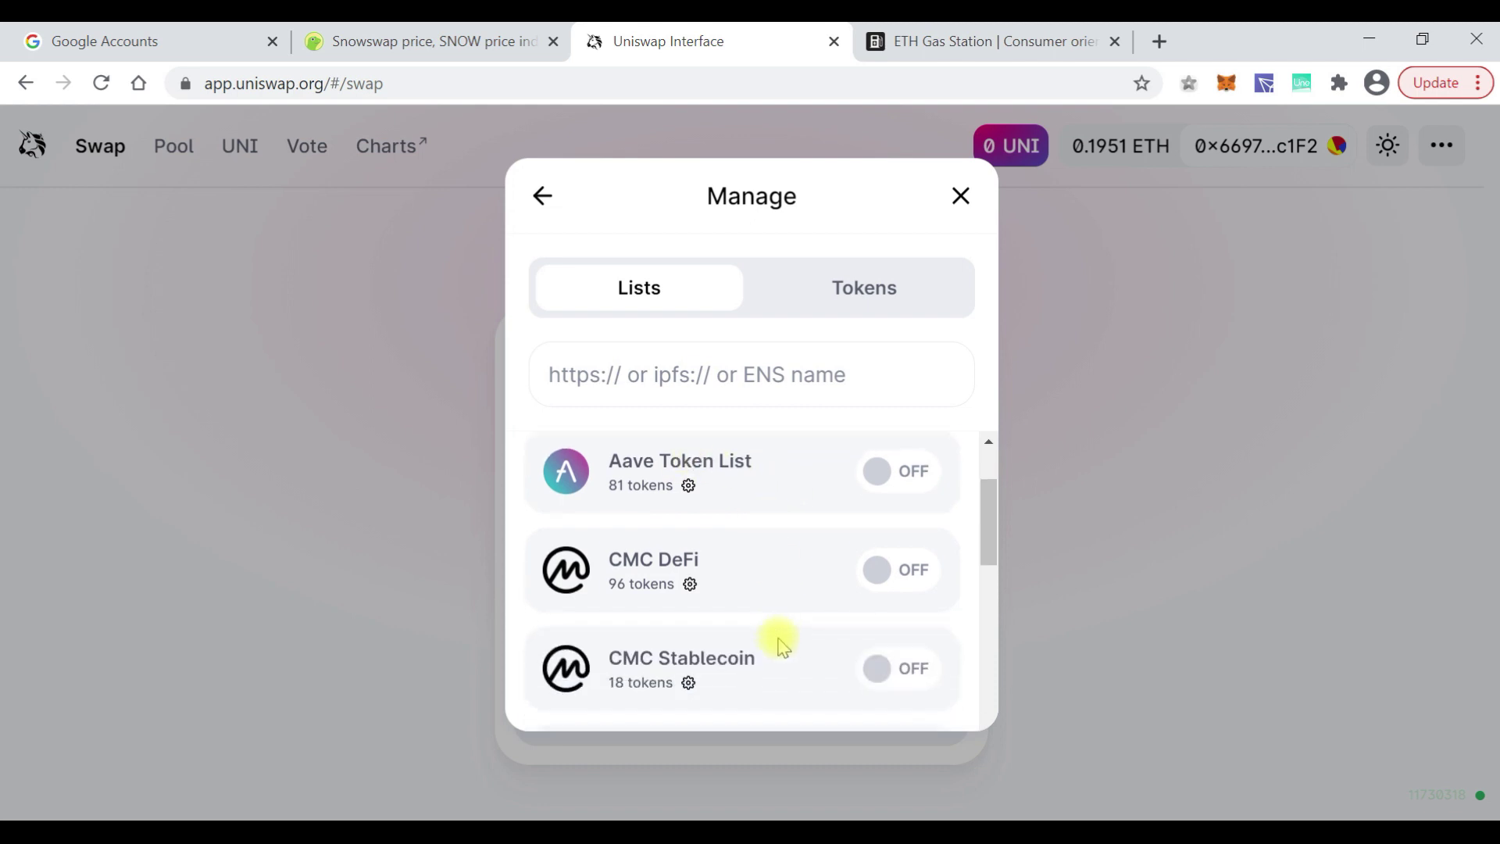
pyautogui.scroll(-2, 781, 644)
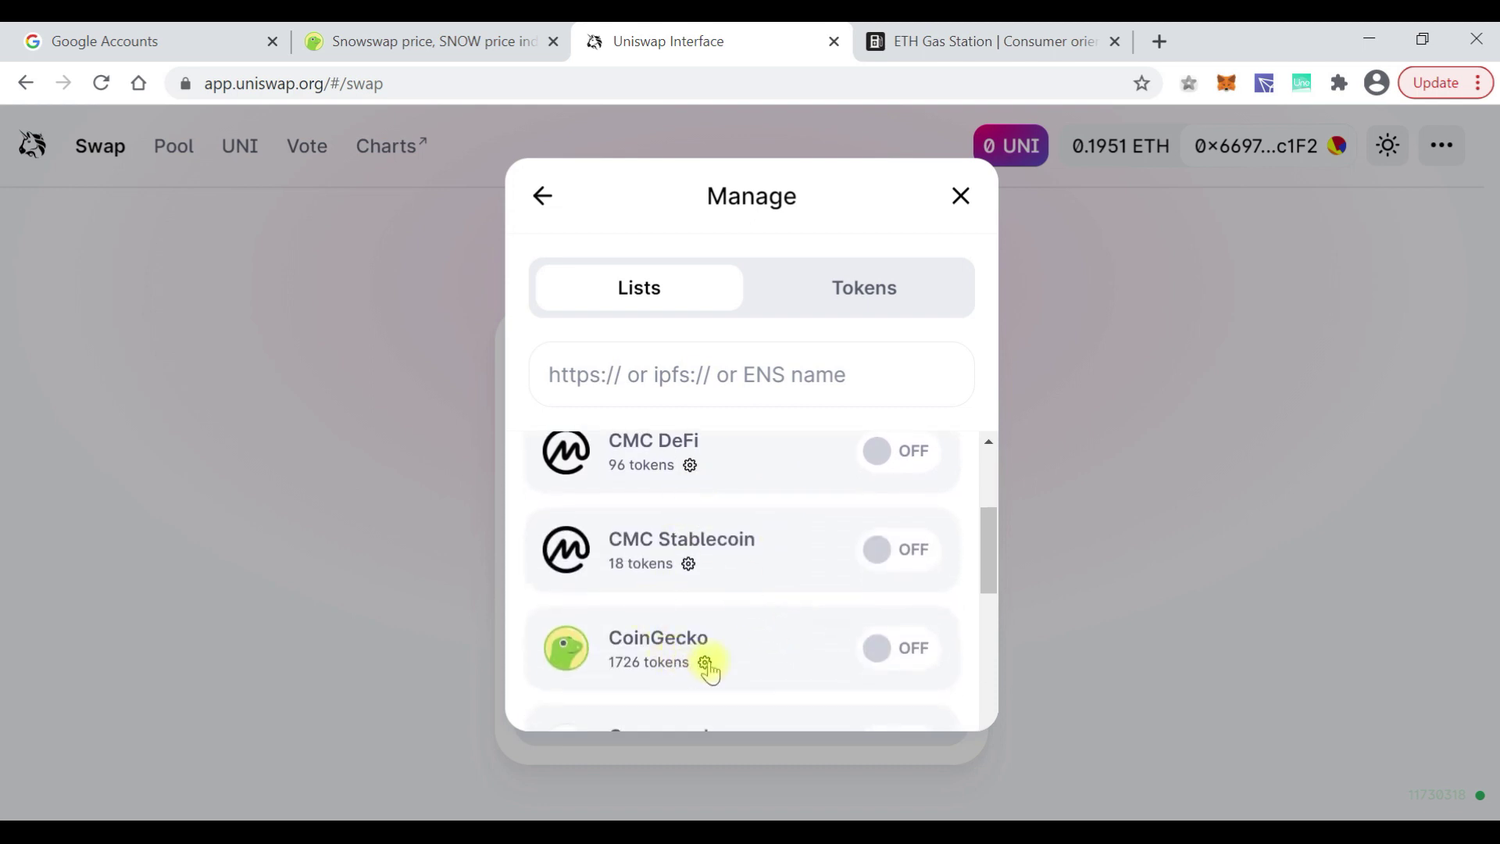
pyautogui.scroll(-1, 767, 646)
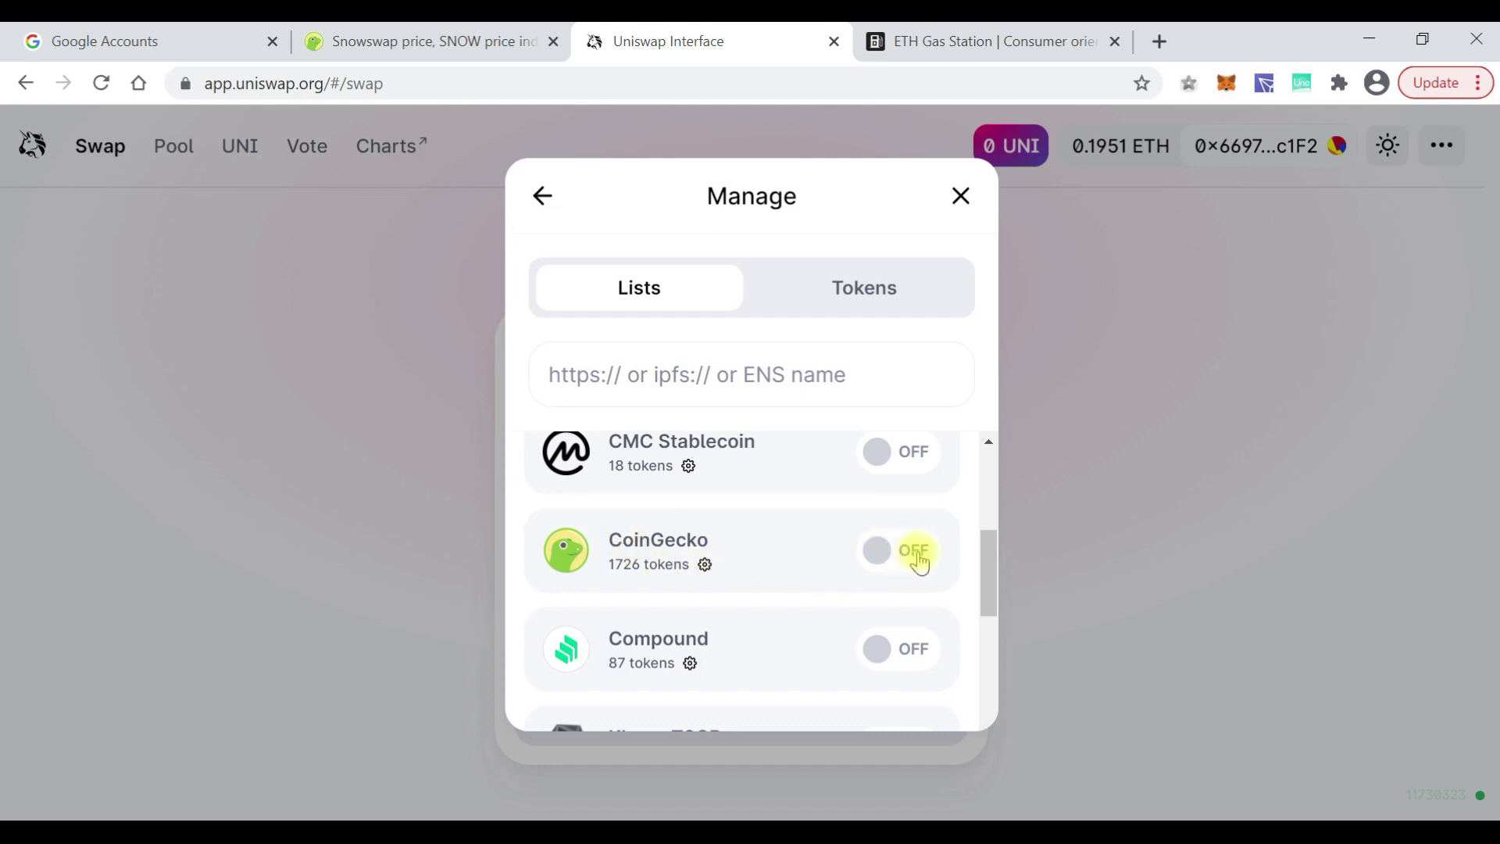
pyautogui.click(893, 561)
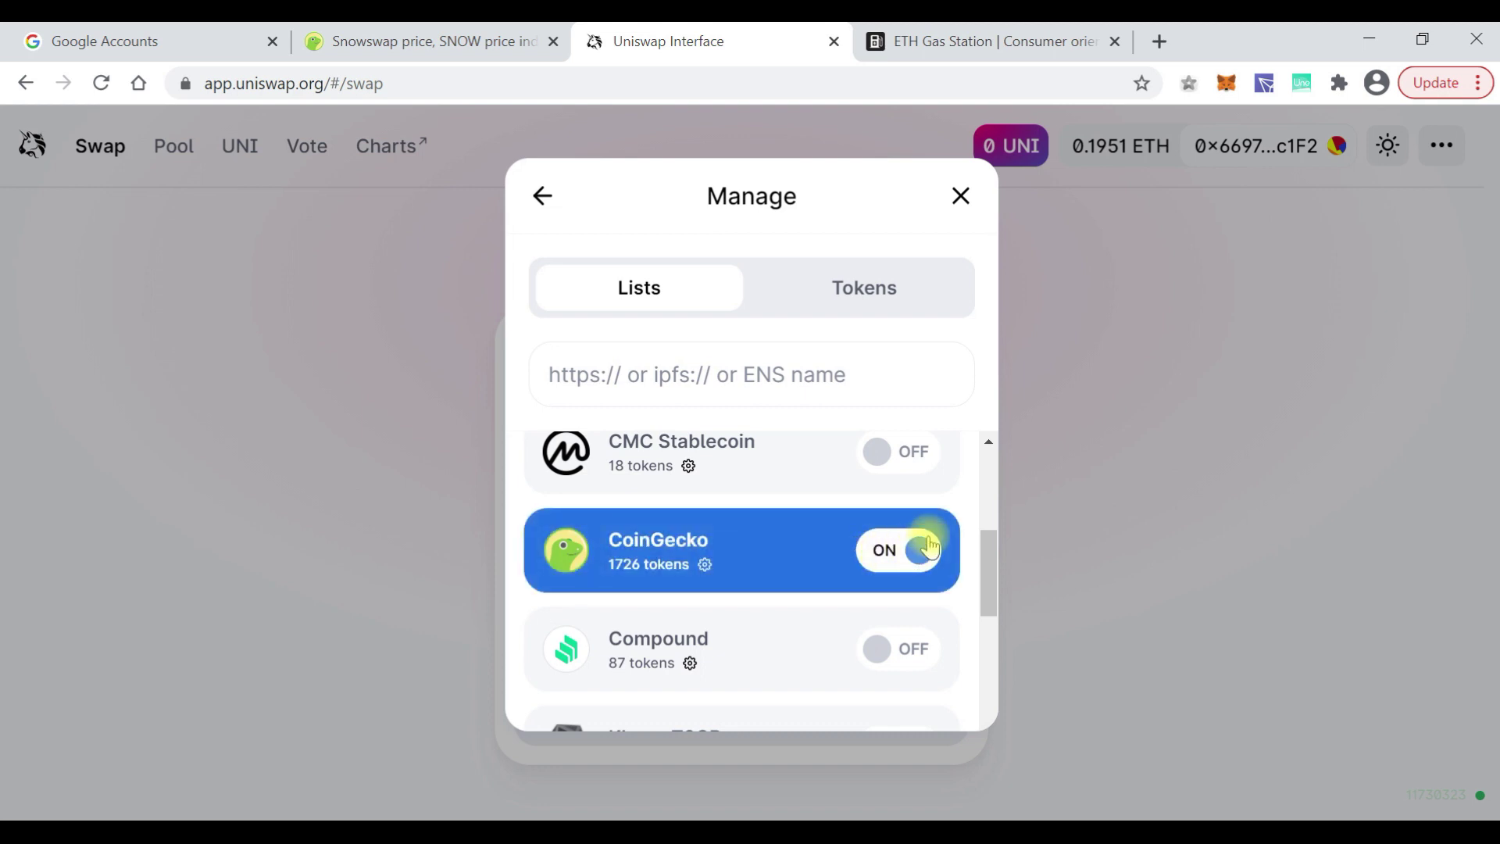
pyautogui.moveTo(987, 559); pyautogui.dragTo(985, 480)
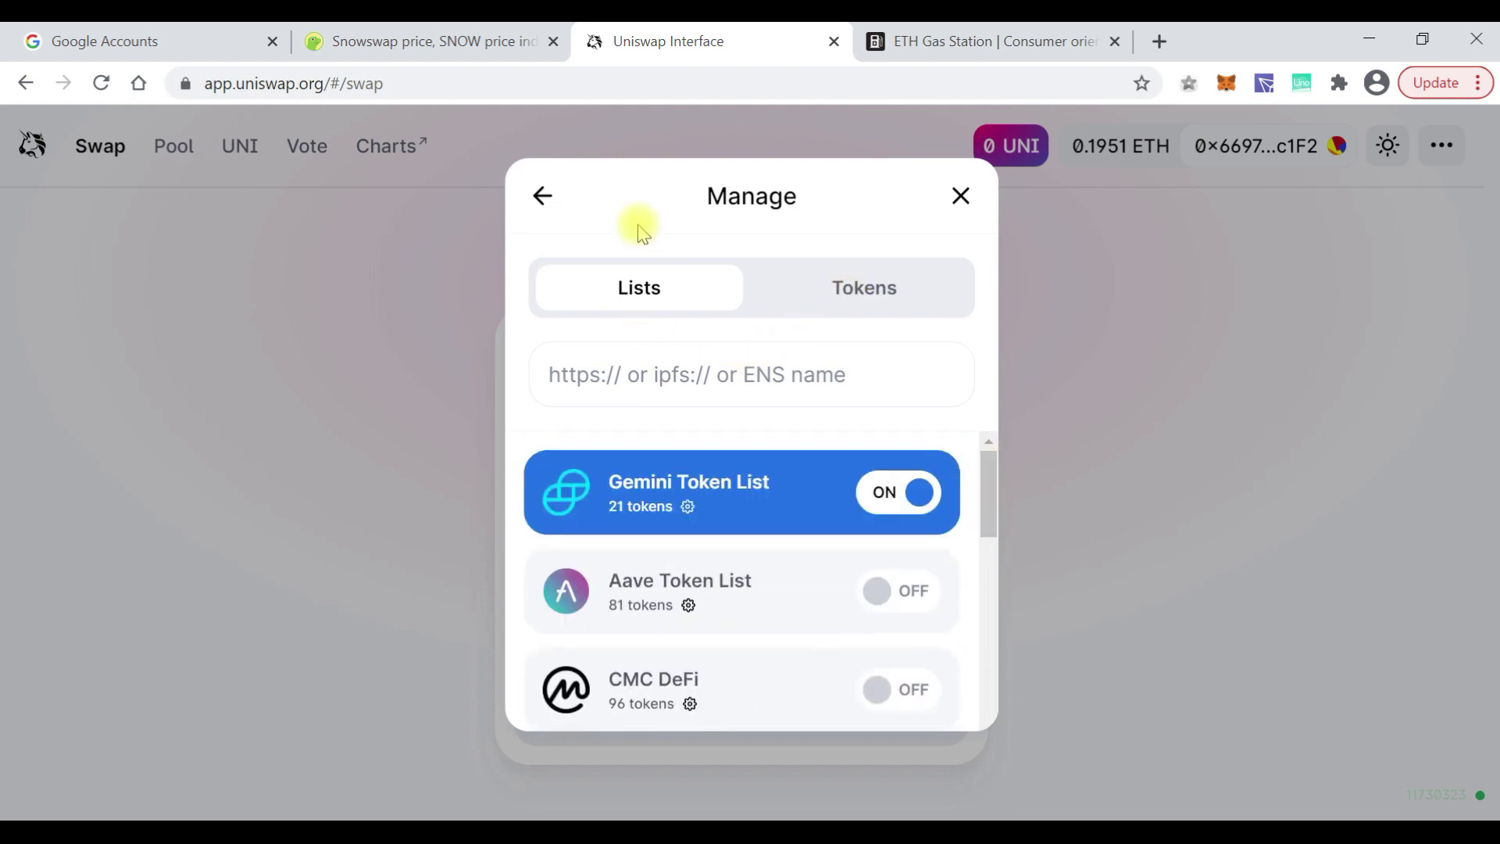
pyautogui.click(544, 198)
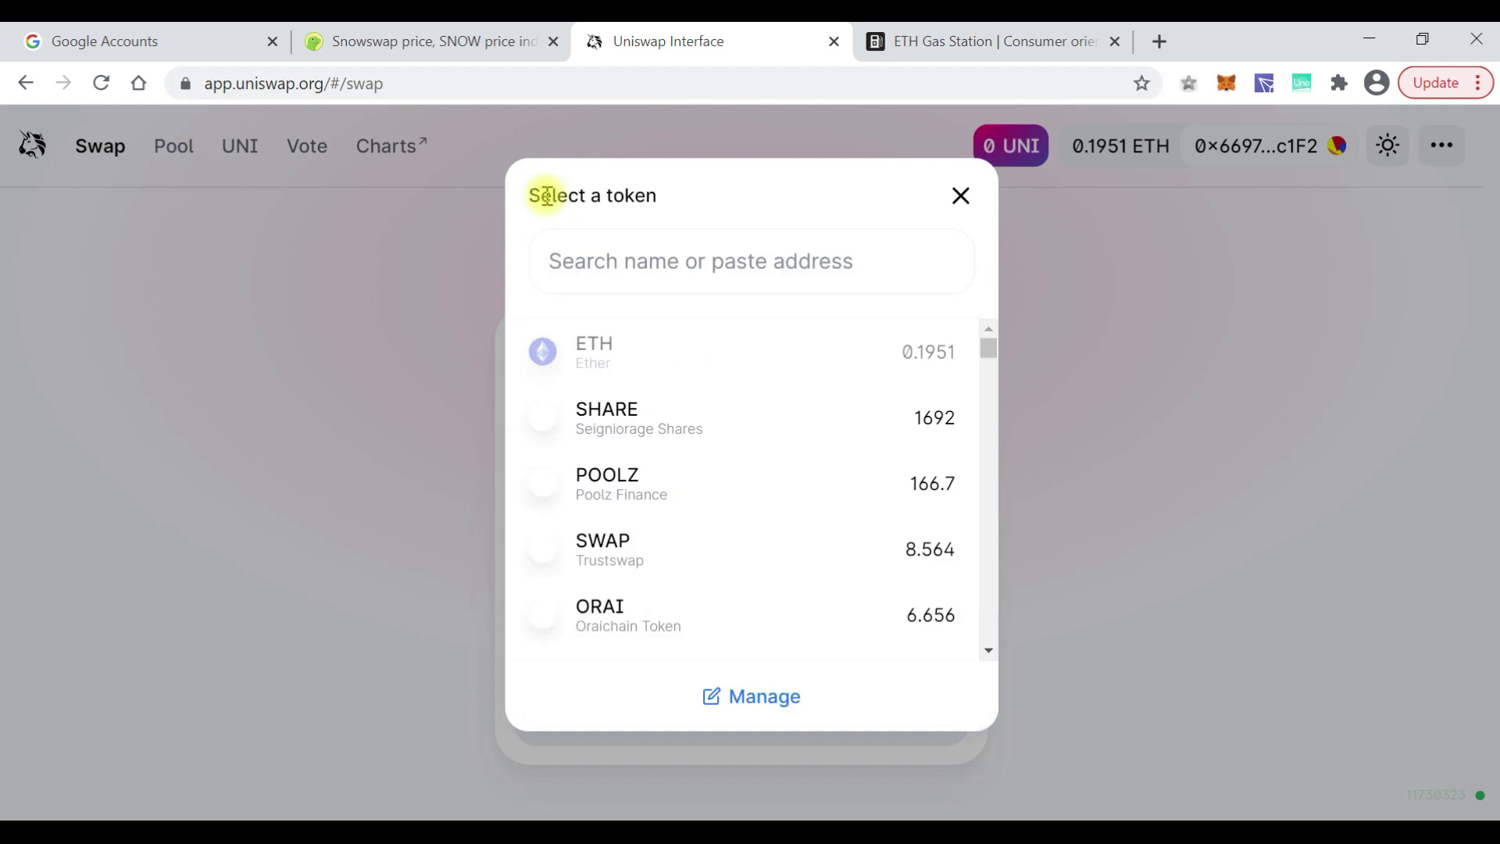
# - Search the tokens for "snow" and choose SNOW (Snowswap) as the token to receive
pyautogui.click(673, 261)
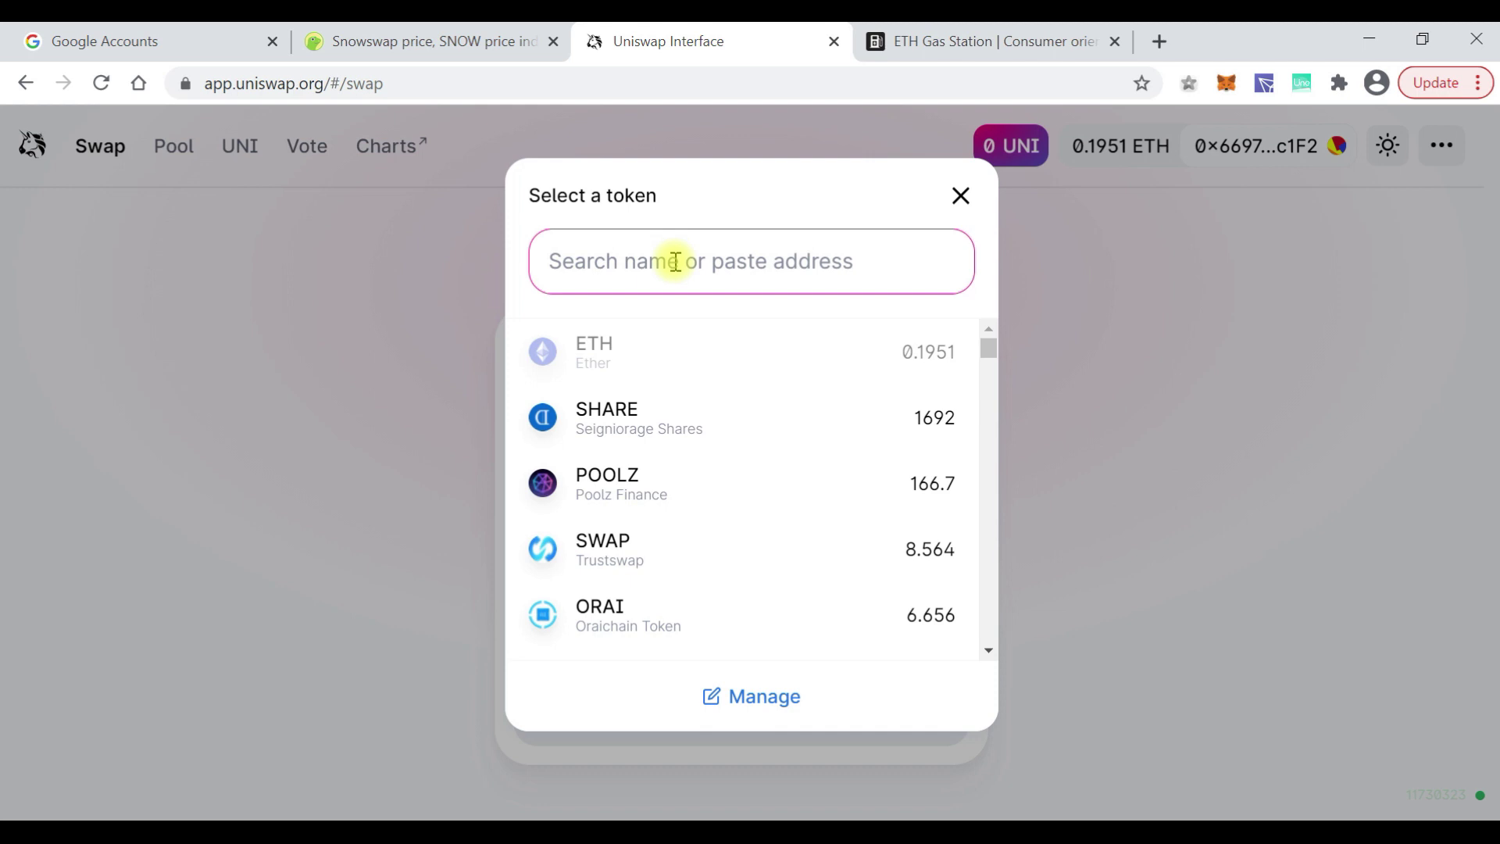
pyautogui.write('snow')
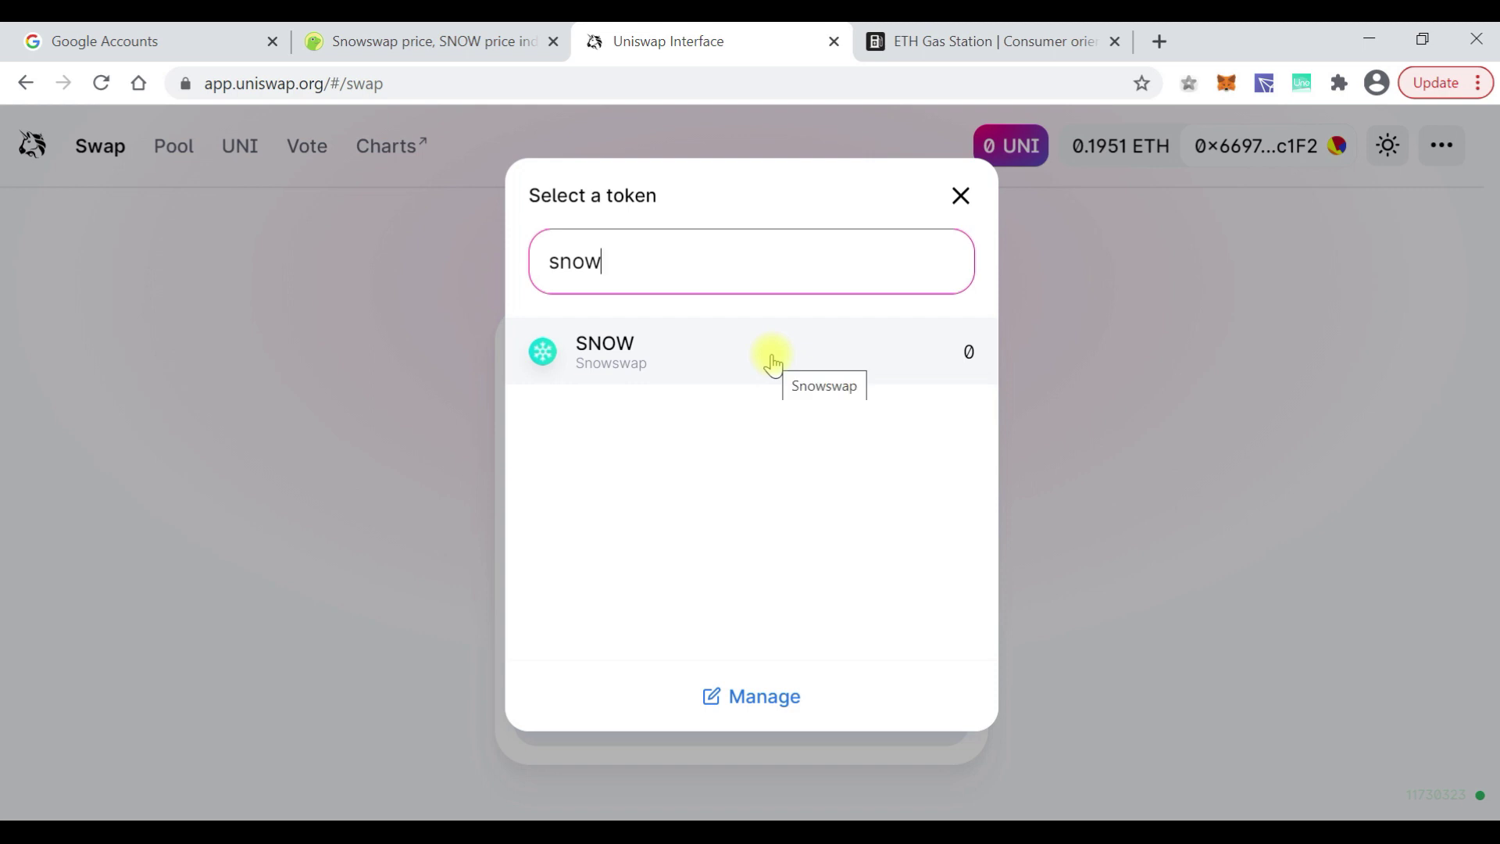
pyautogui.click(643, 354)
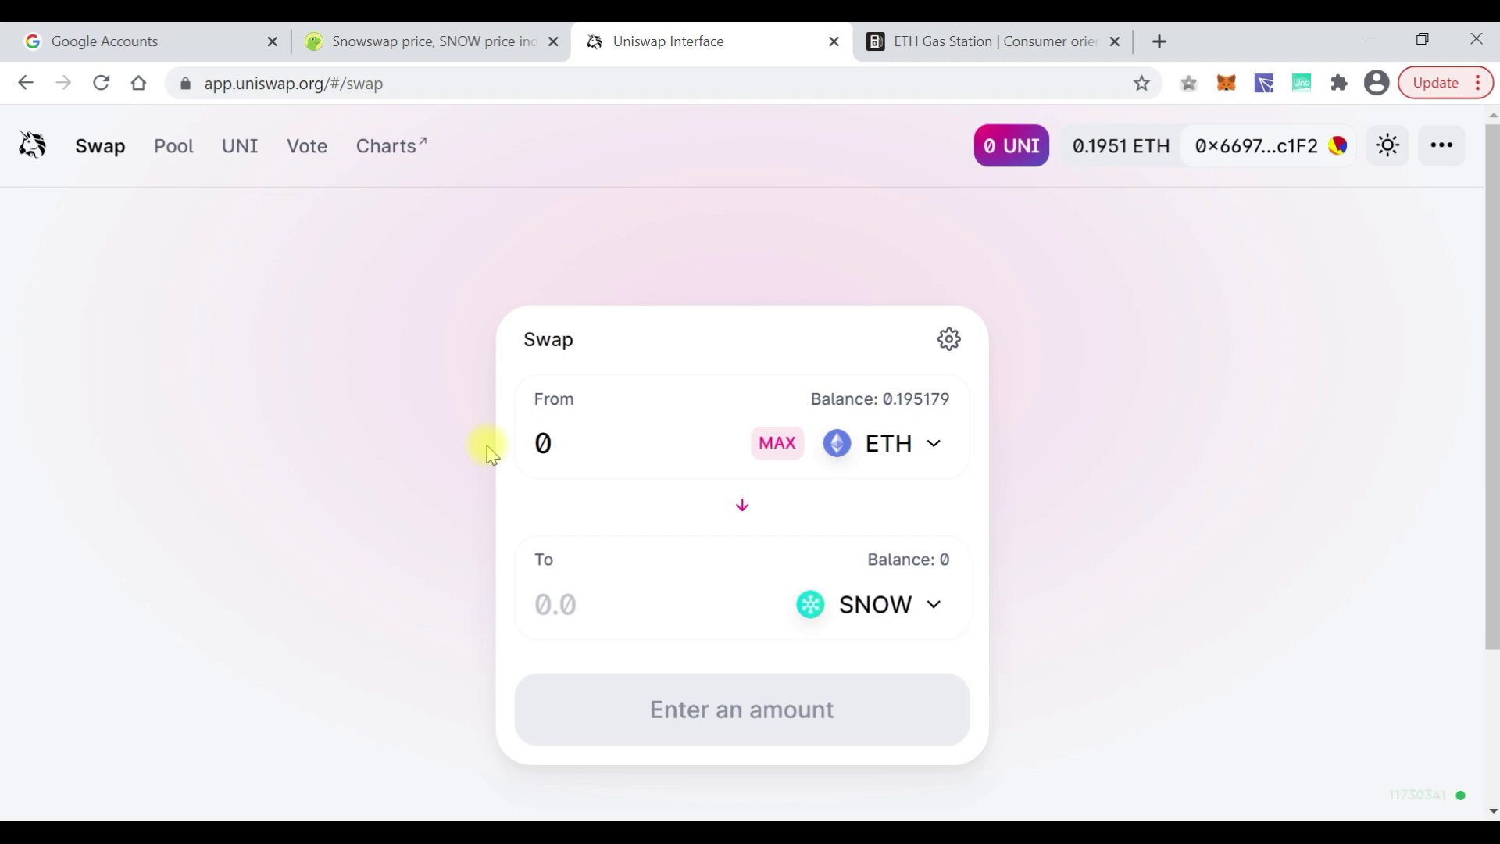
# - Set the amount to swap from to 0.17 ETH
pyautogui.write('0.1')
pyautogui.press('BackSpace')
pyautogui.press('BackSpace')
pyautogui.write('1')
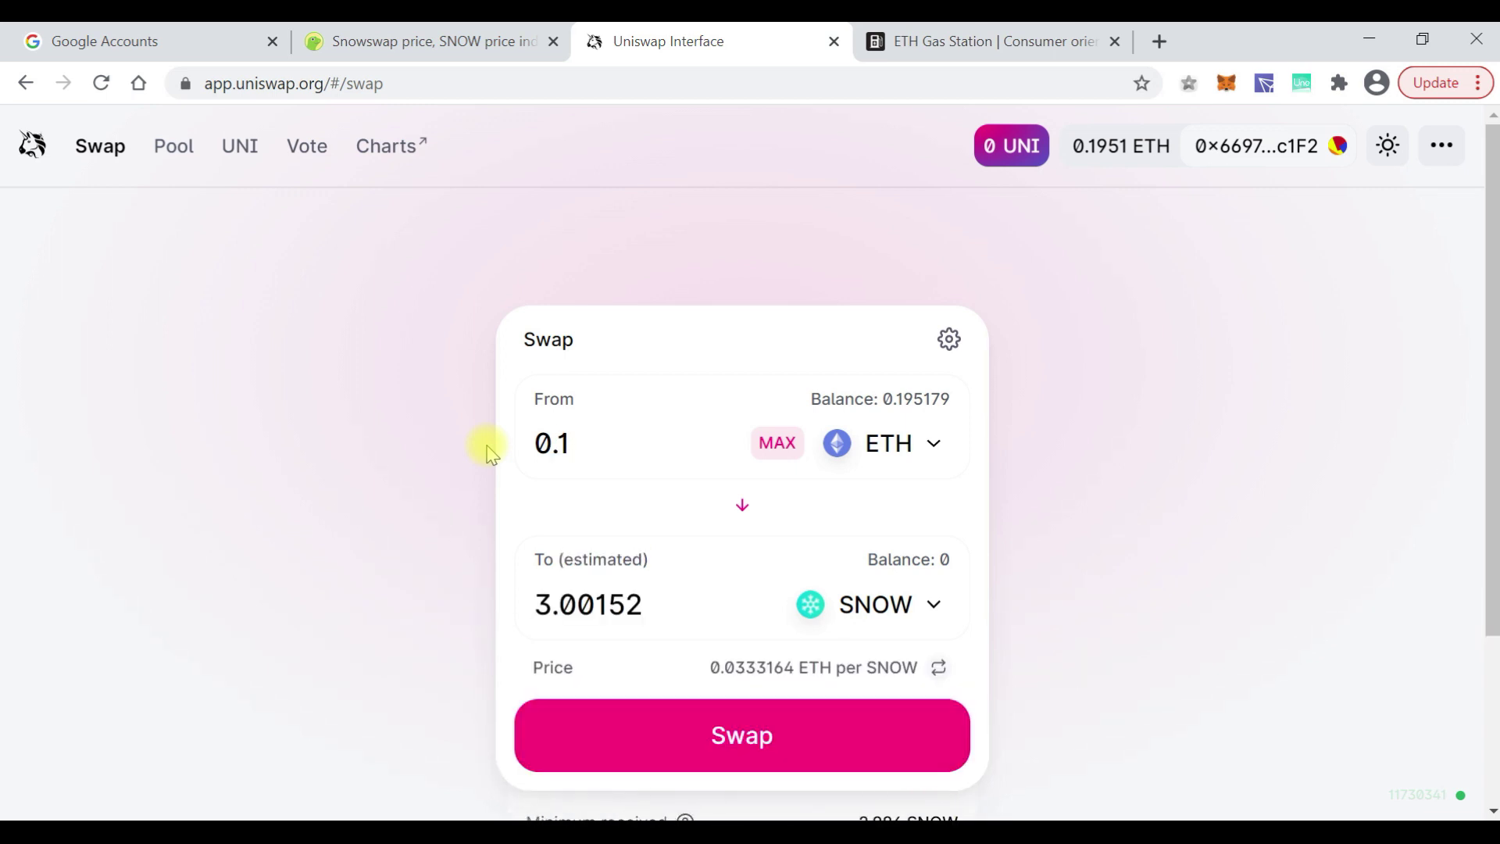
pyautogui.write('7')
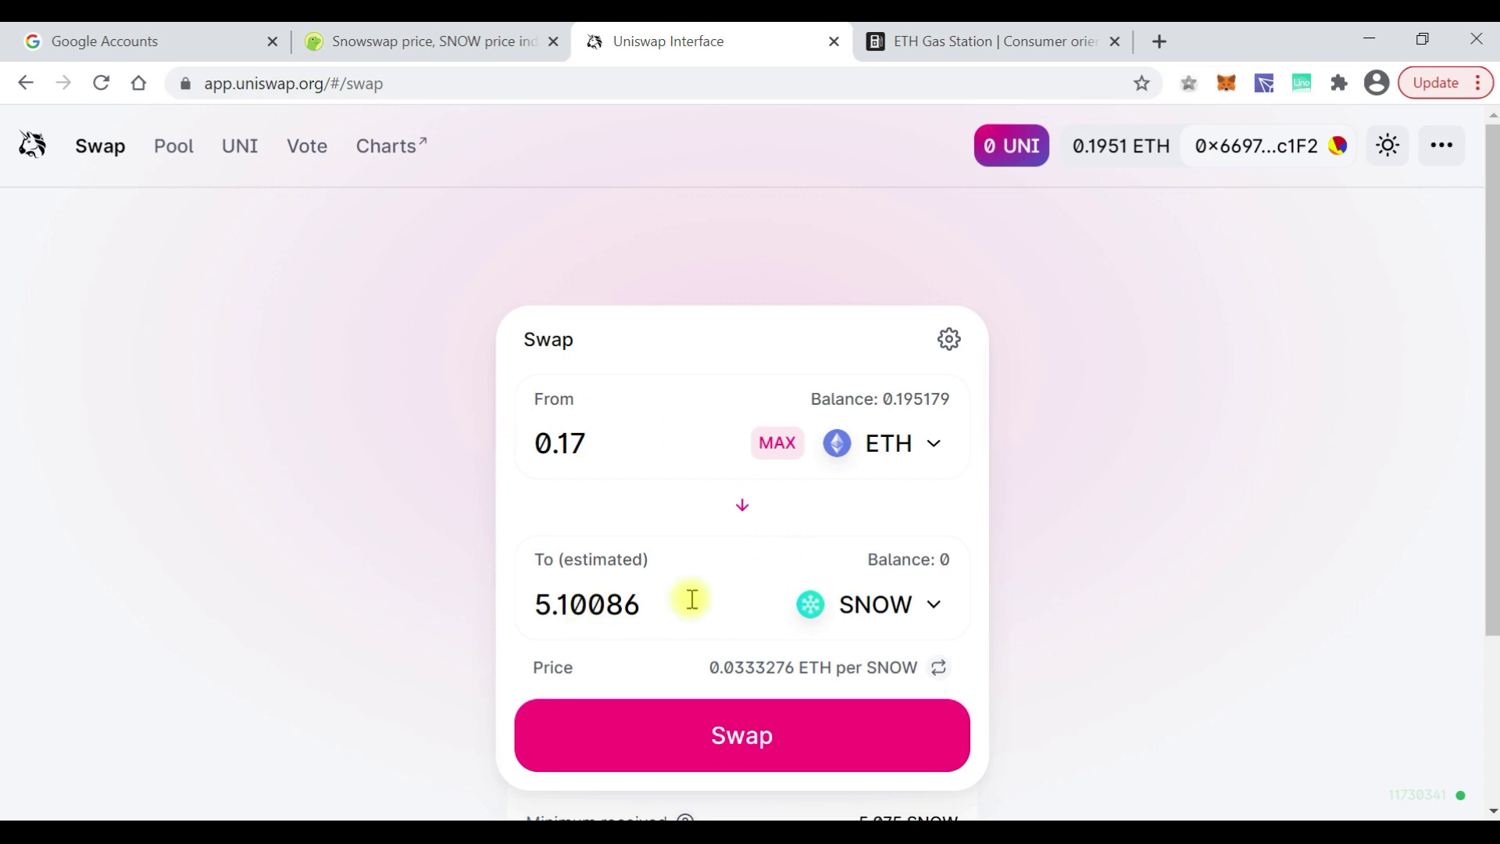
# - Review the minimum received, price impact and liquidity provider fee, and confirm the swap of 0.17 ETH for SNOW in Uniswap
pyautogui.scroll(-1, 886, 660)
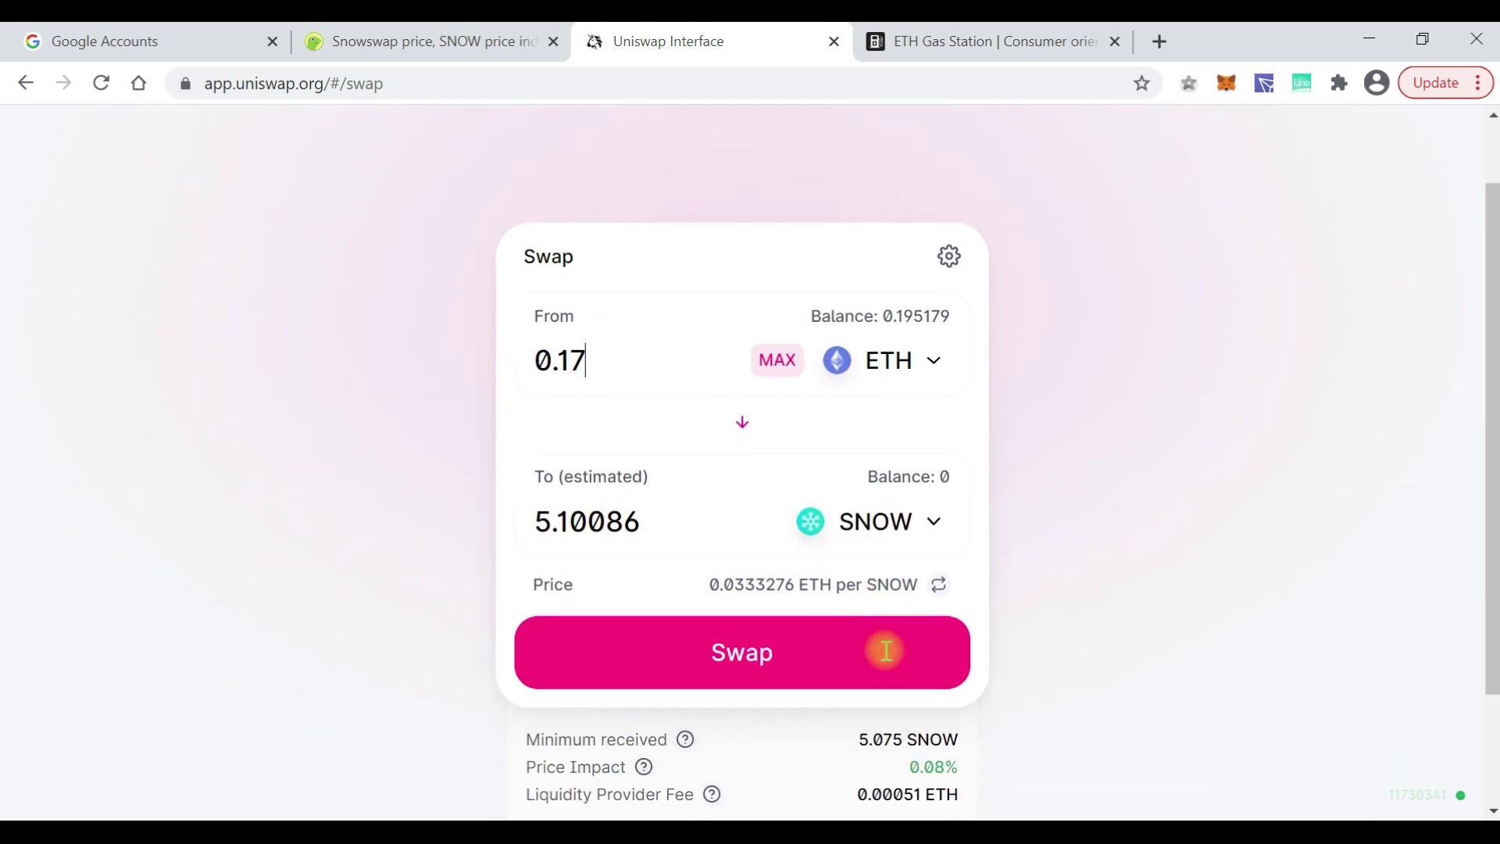
pyautogui.scroll(-1, 634, 534)
pyautogui.scroll(-1, 635, 535)
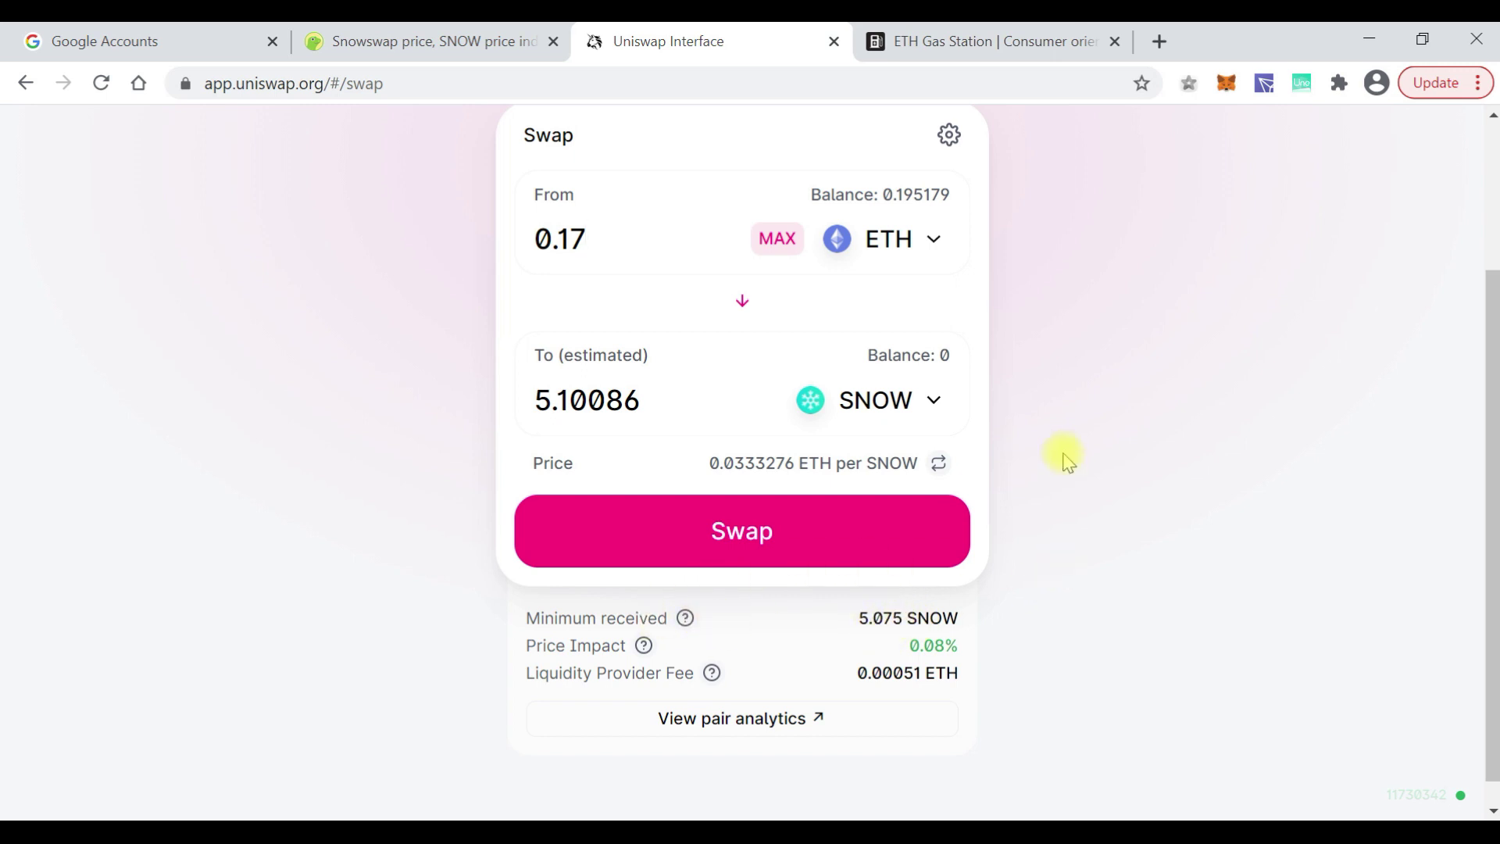
pyautogui.scroll(1, 1065, 457)
pyautogui.scroll(-1, 1064, 457)
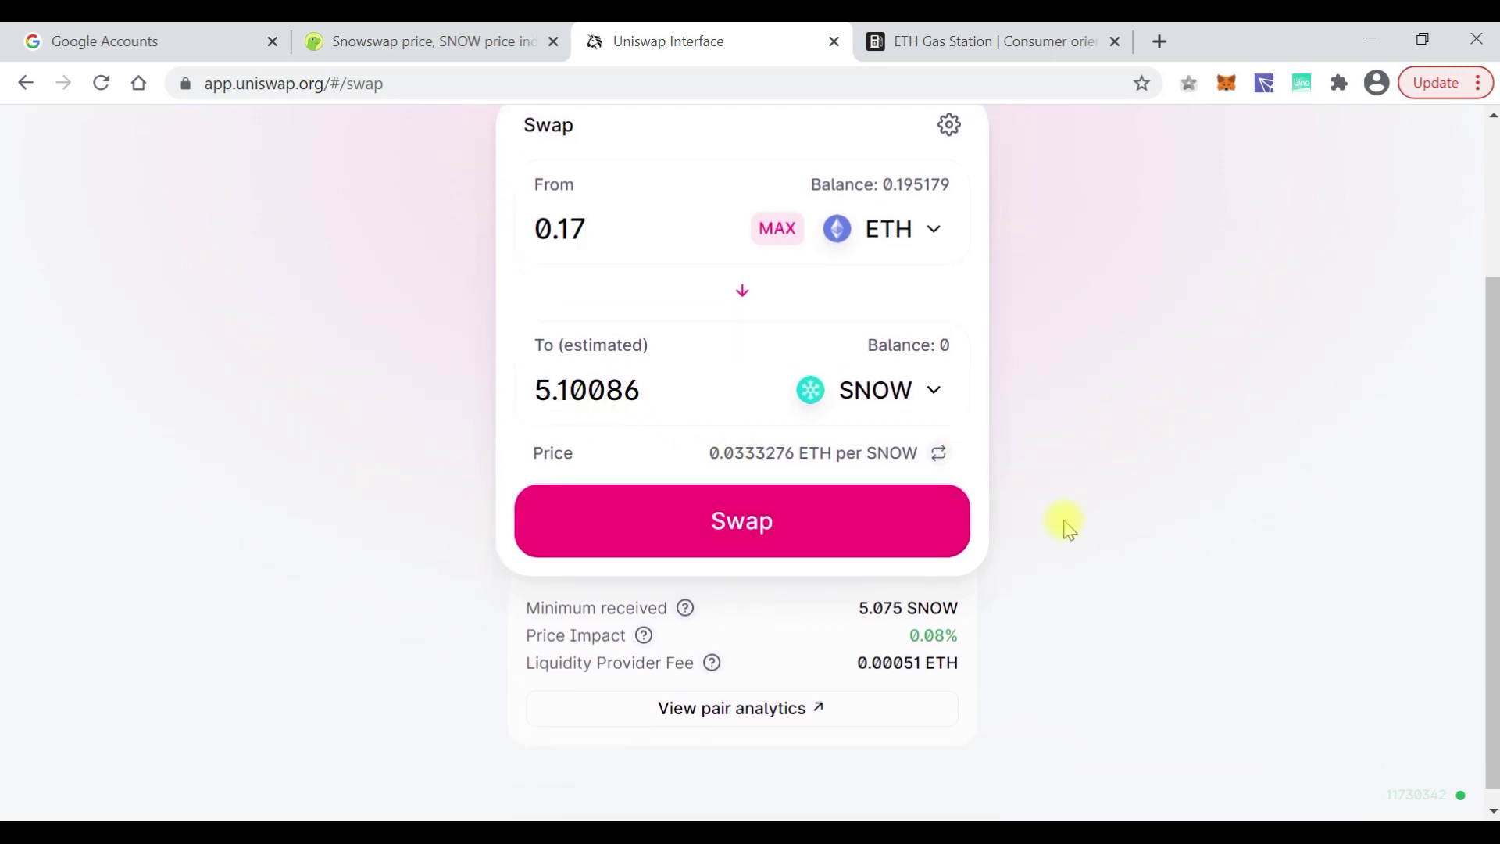
pyautogui.scroll(1, 1065, 519)
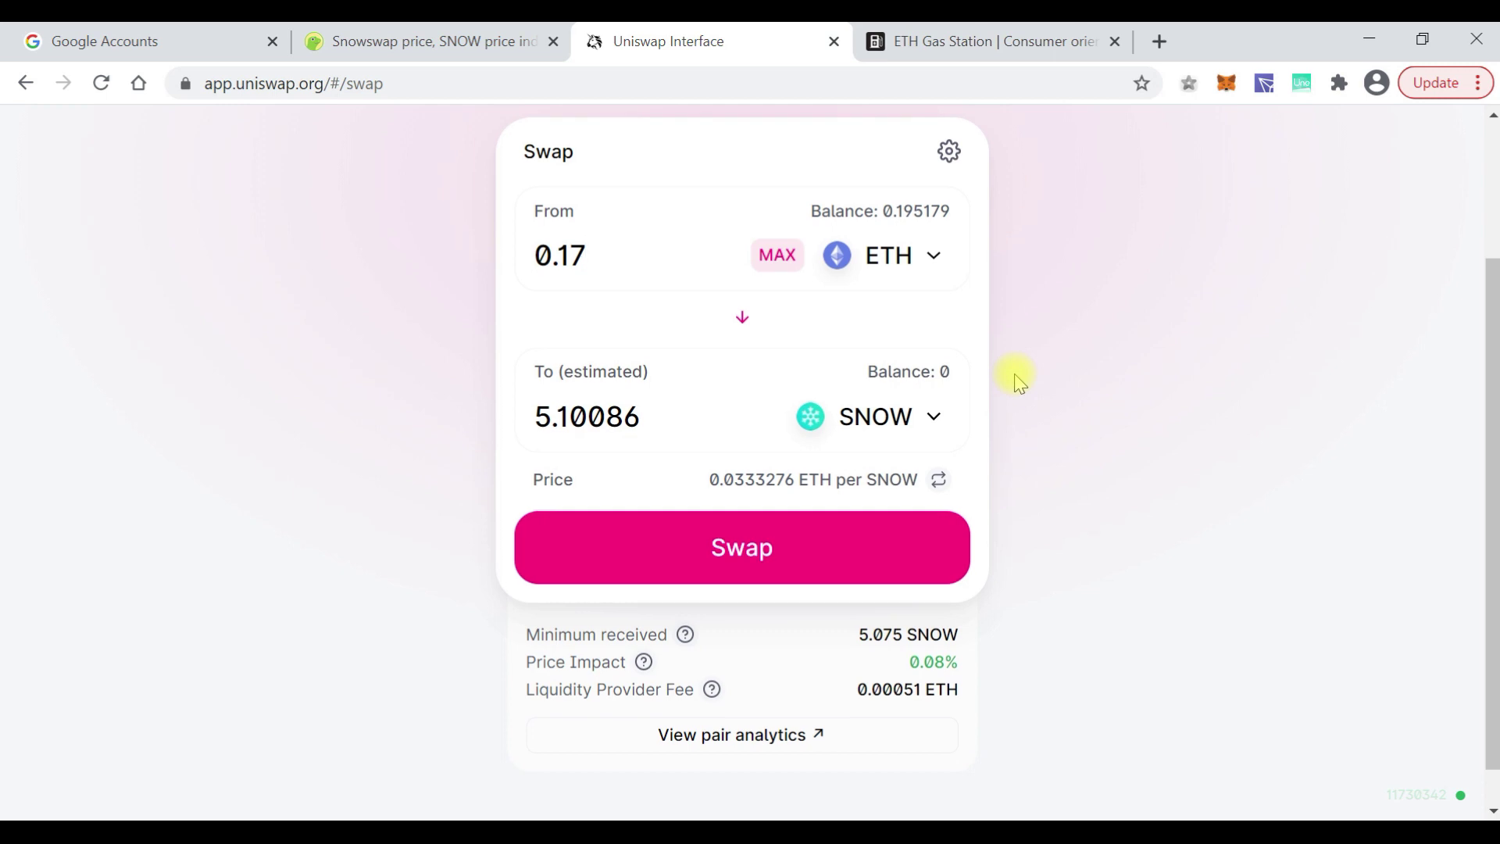
pyautogui.scroll(1, 1019, 383)
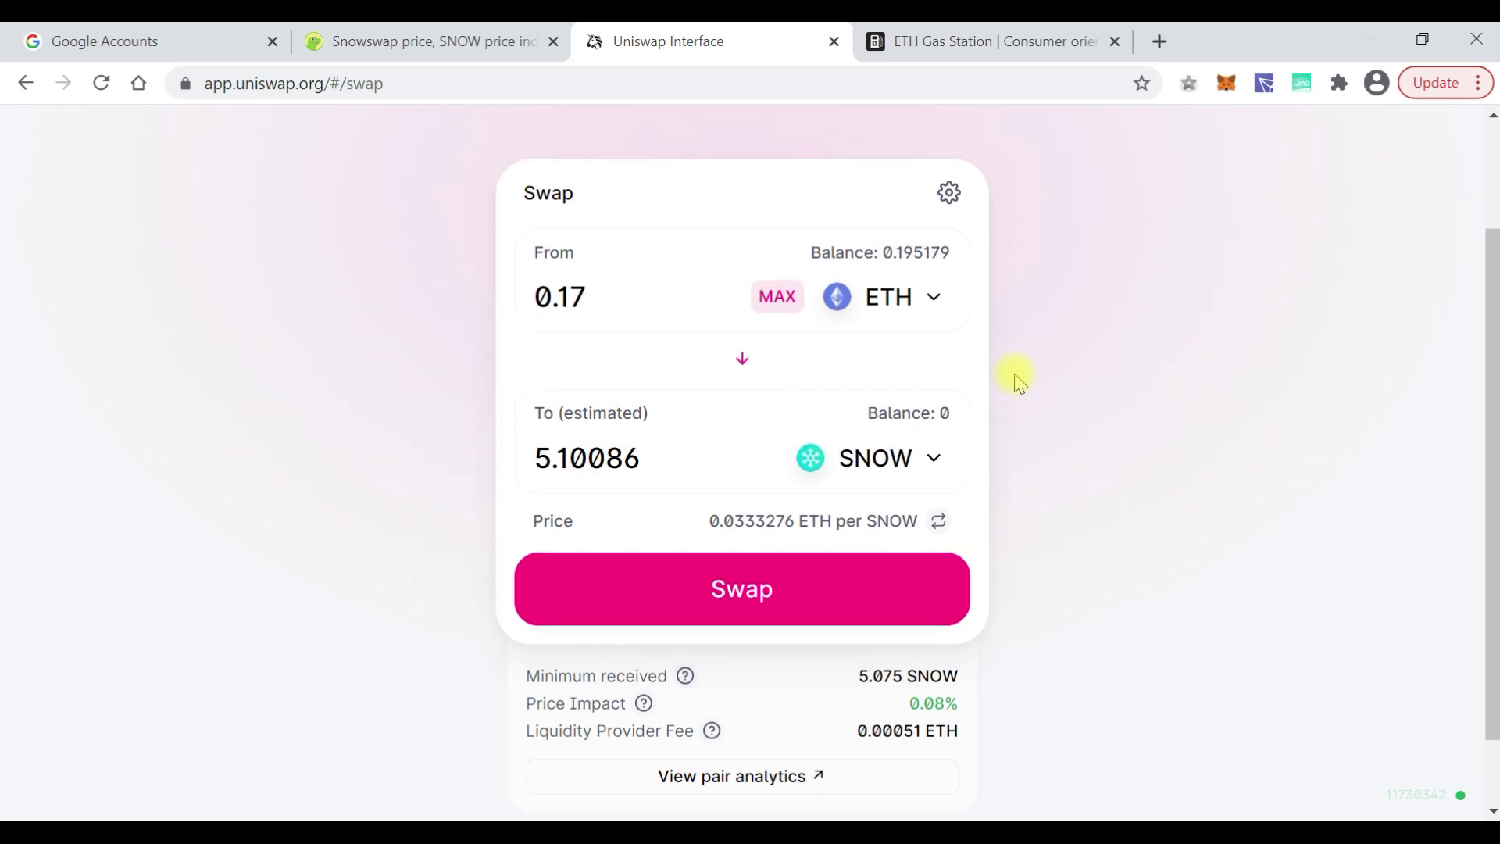
pyautogui.click(746, 592)
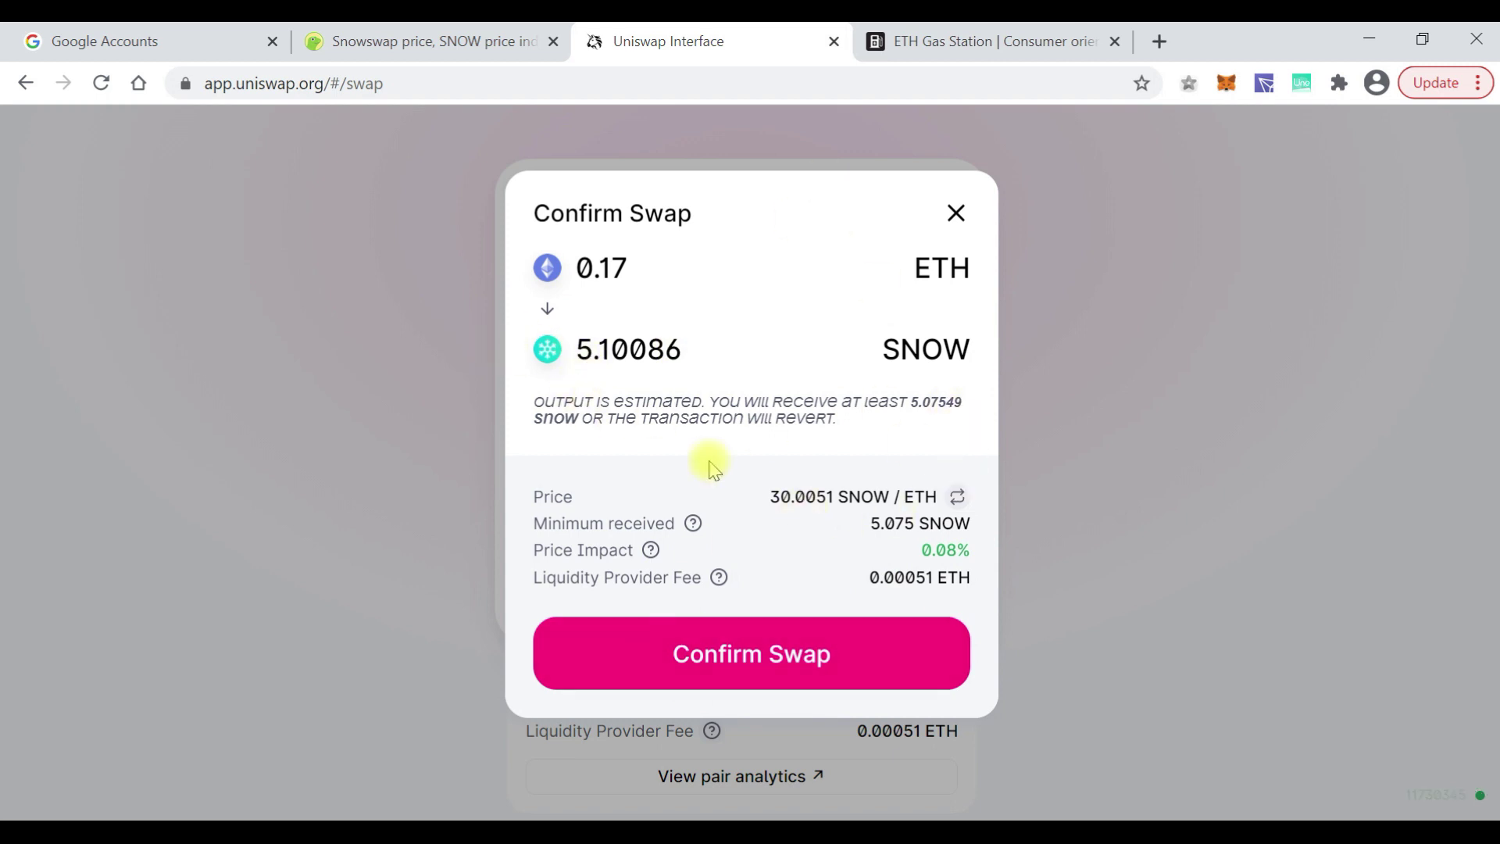
pyautogui.click(696, 654)
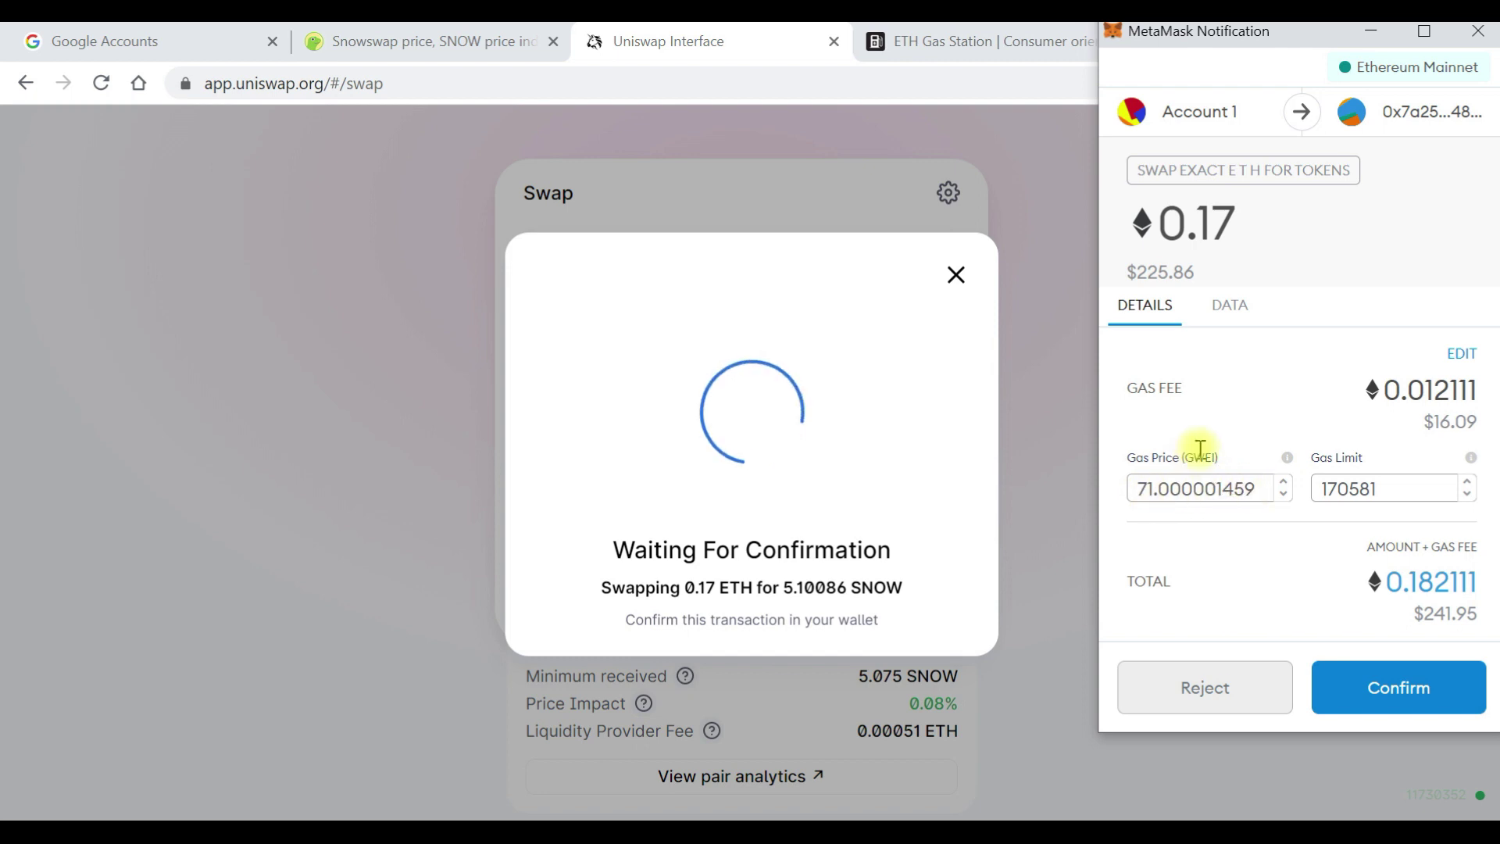
# - Switch to ETH Gas Station, reload the recommended gas prices to compare them, and return to Uniswap
pyautogui.click(926, 39)
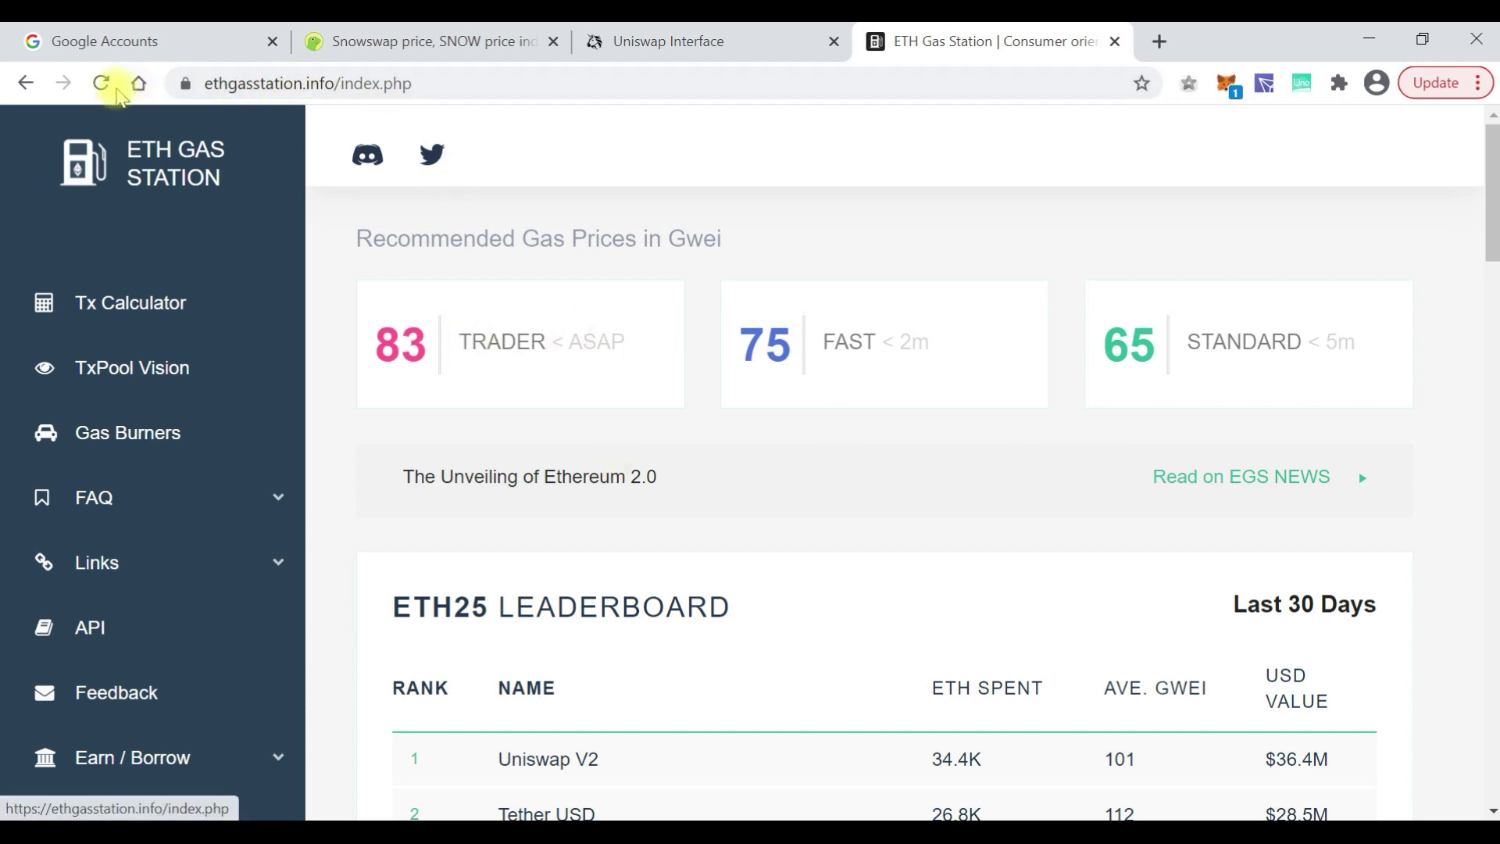
pyautogui.click(104, 86)
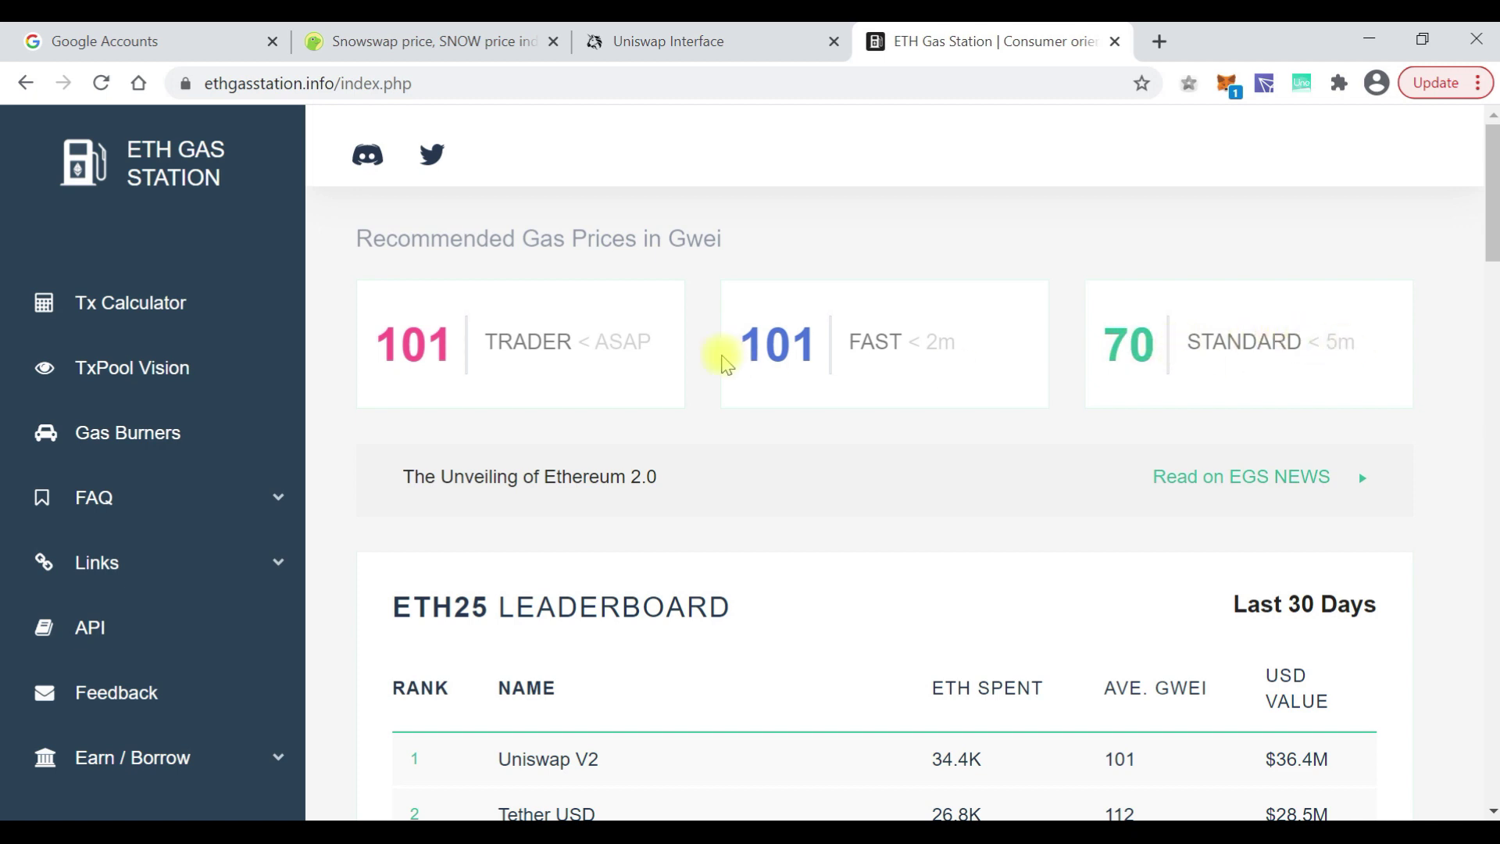
pyautogui.click(676, 39)
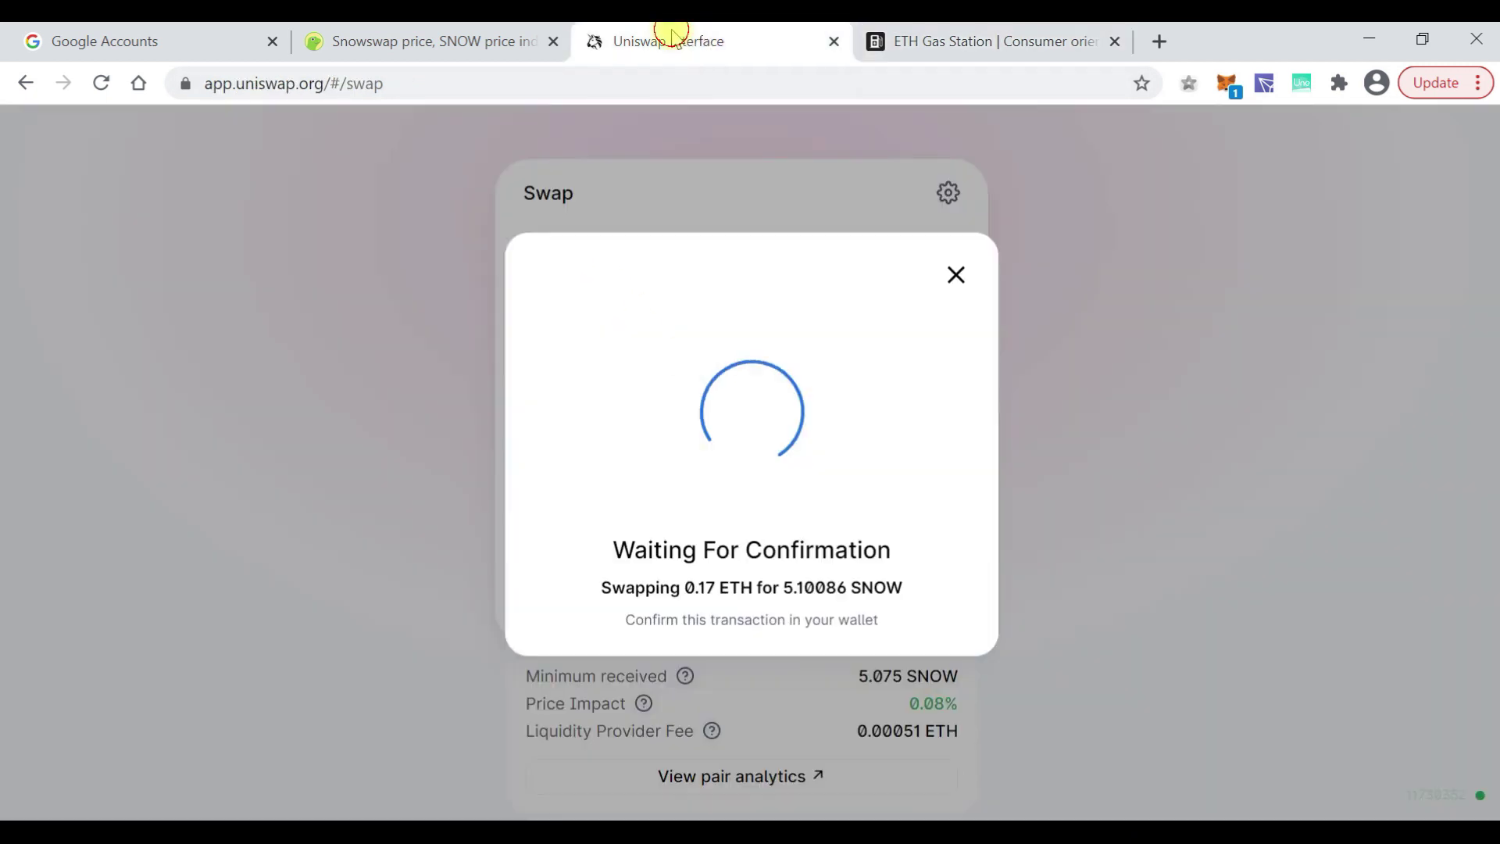
# - Approve the pending 0.17 ETH swap transaction in the MetaMask wallet, keeping its proposed gas settings, and dismiss the wallet
pyautogui.click(1228, 87)
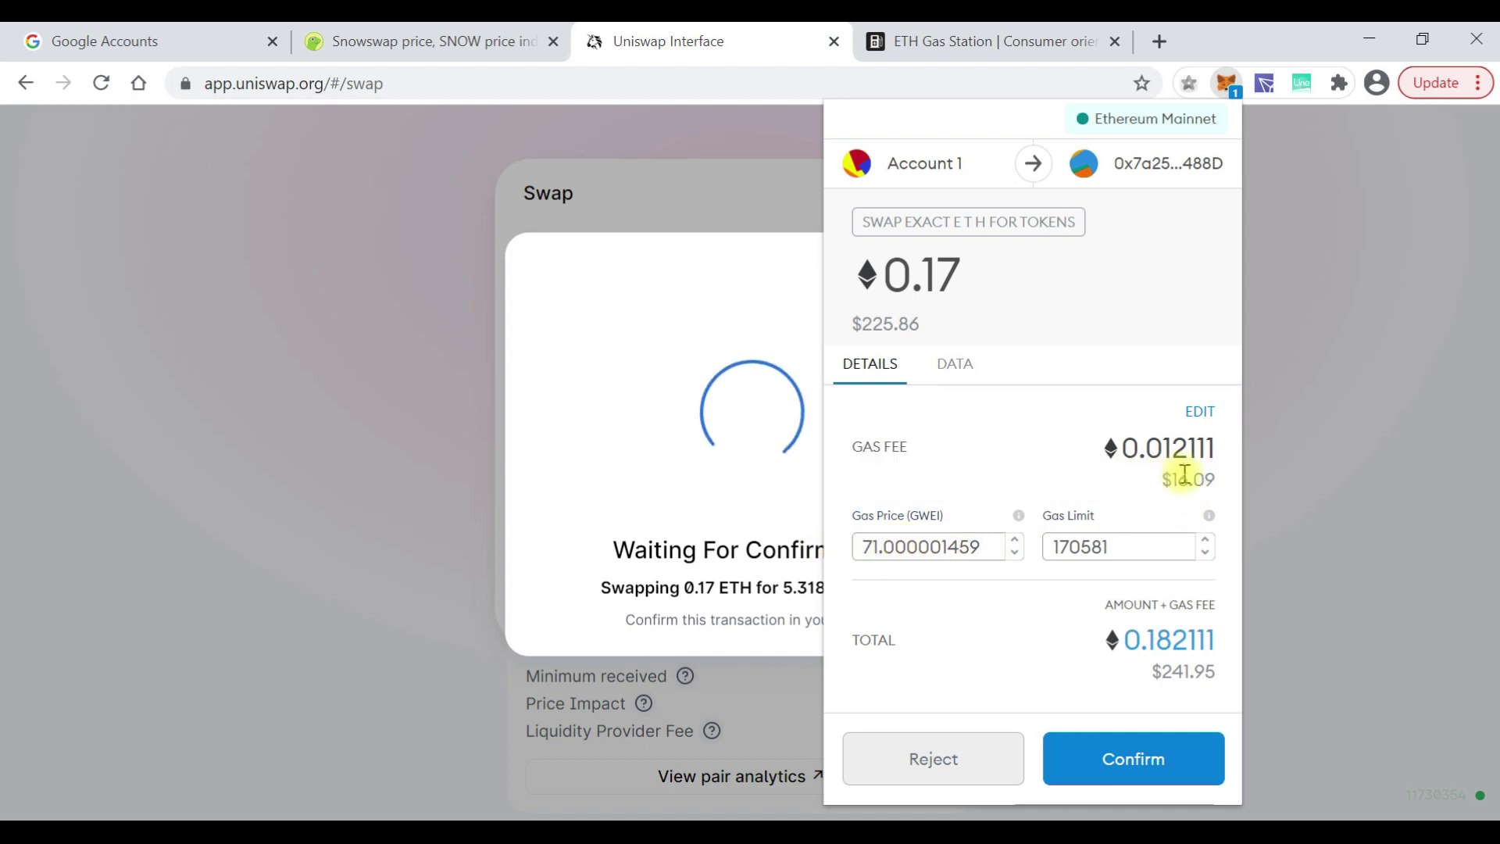
pyautogui.click(1130, 769)
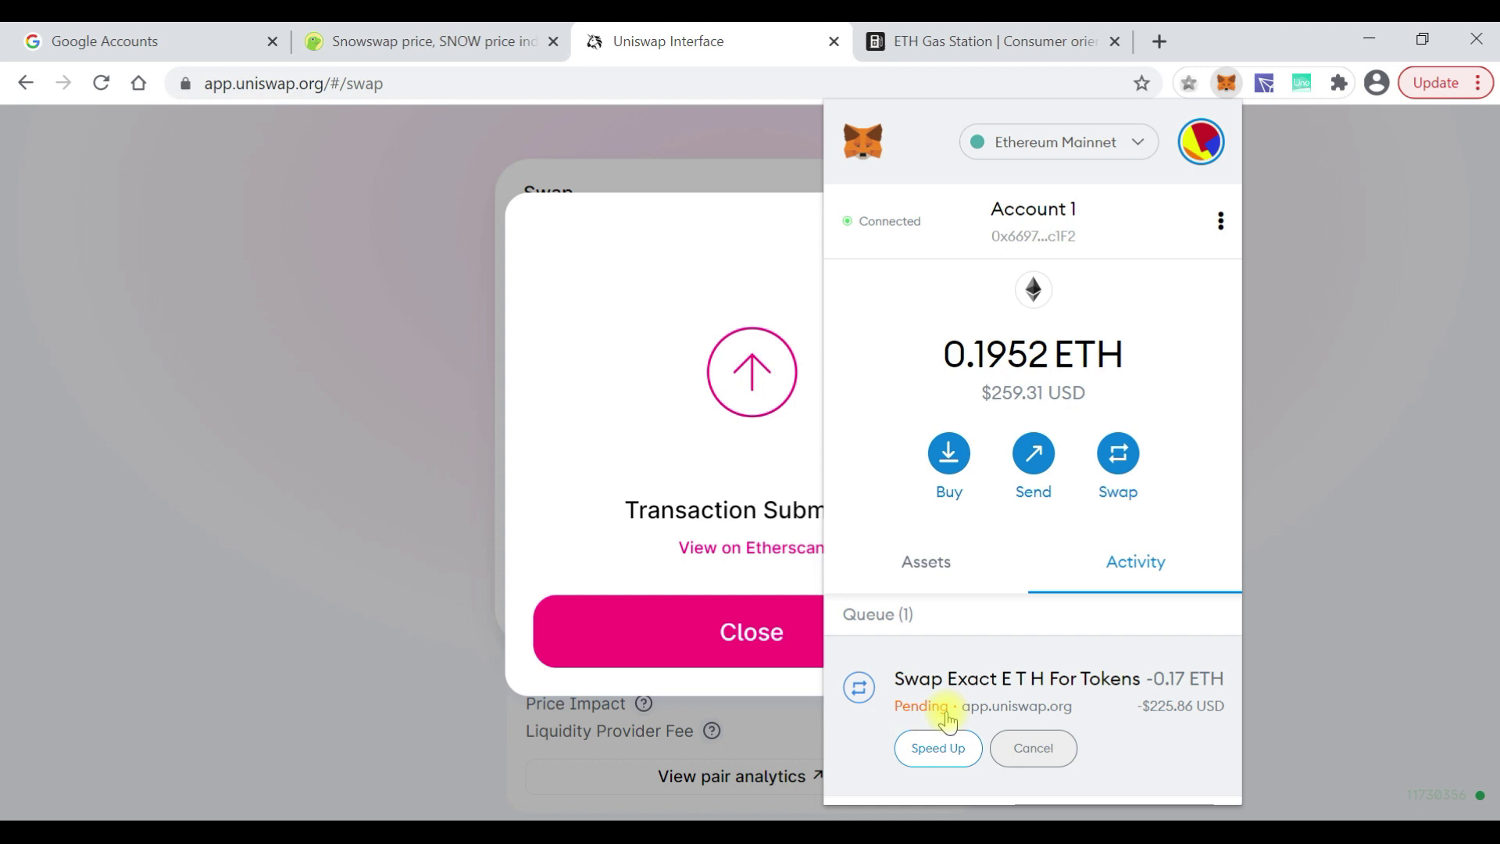
pyautogui.click(1325, 222)
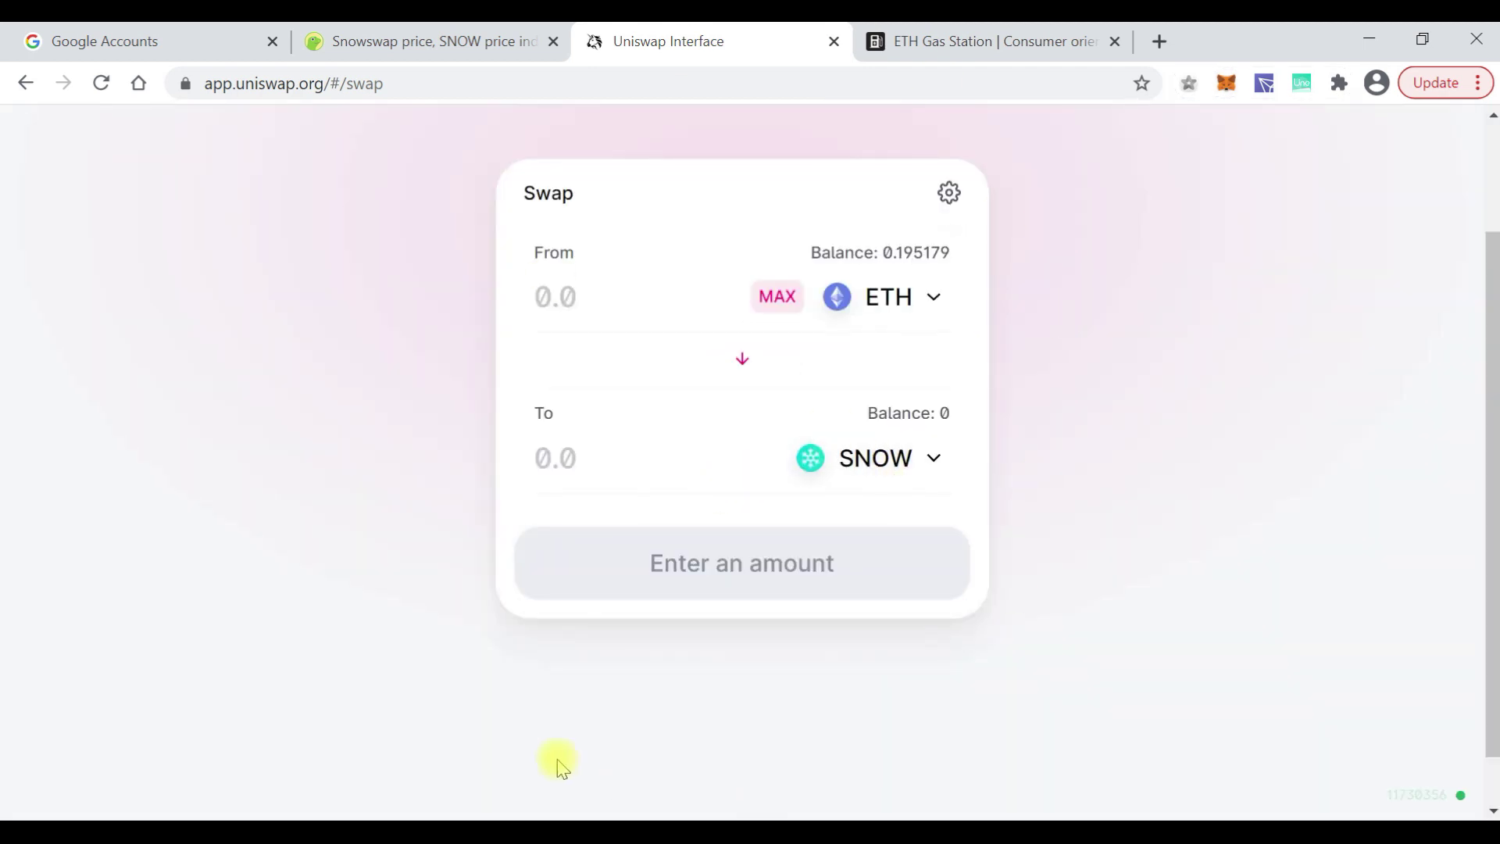
# - Check the pending swap in the account's recent transactions and open the wallet address on Etherscan
pyautogui.scroll(2, 1122, 359)
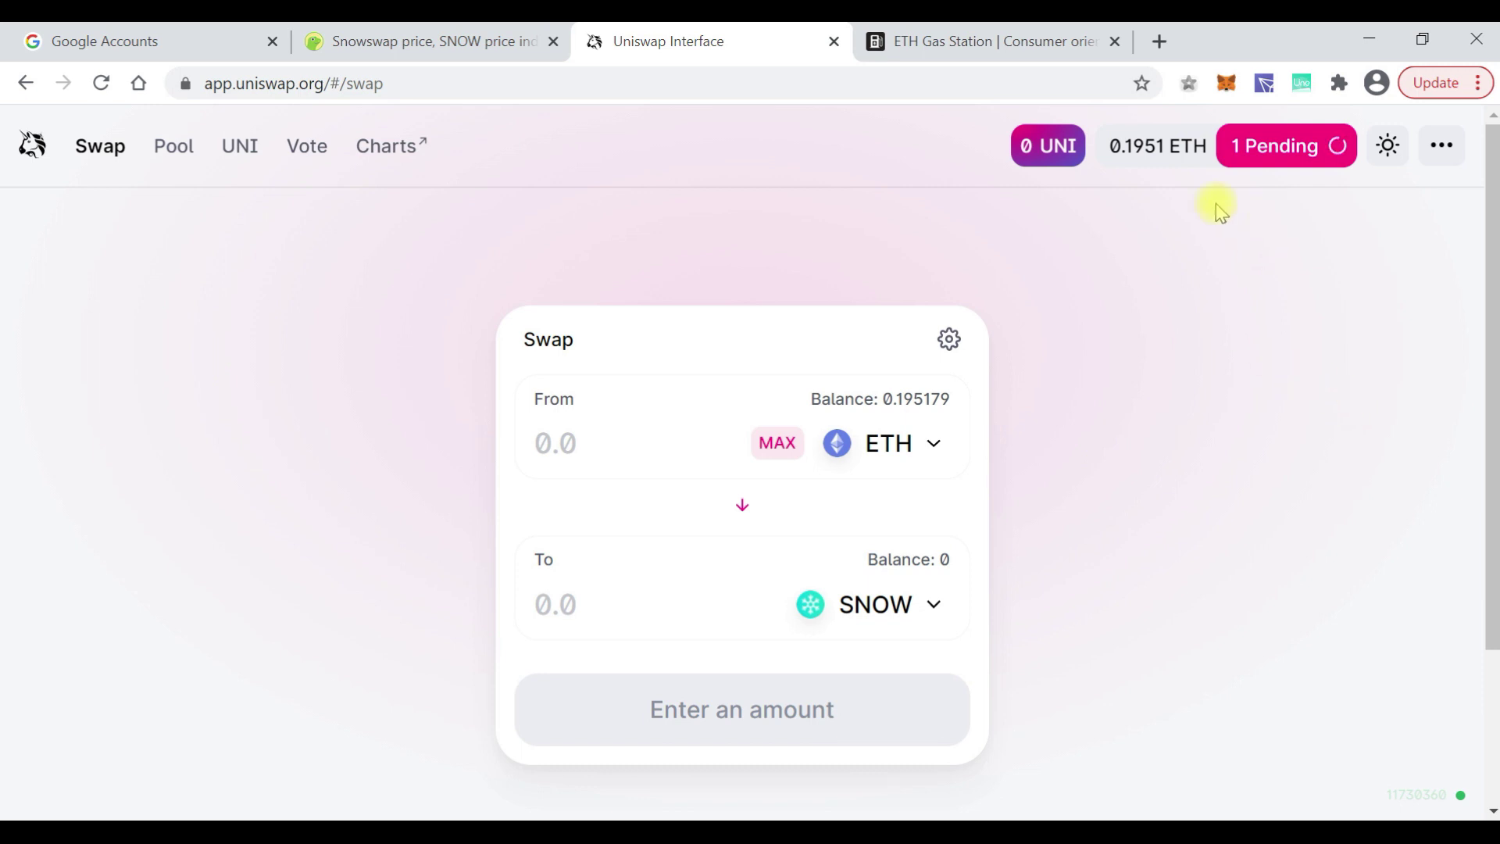
pyautogui.click(1246, 154)
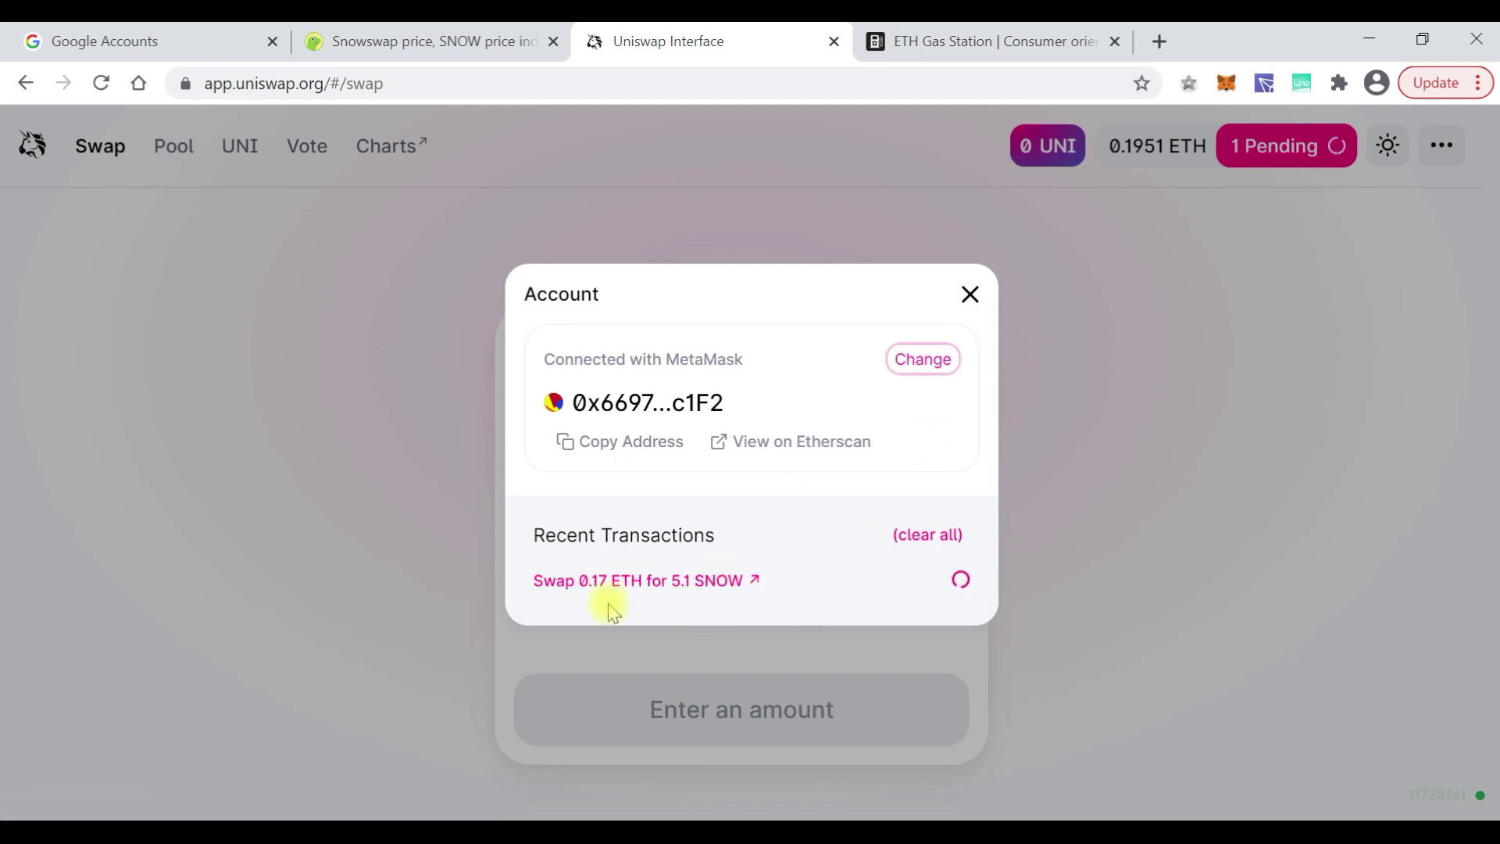
pyautogui.click(801, 438)
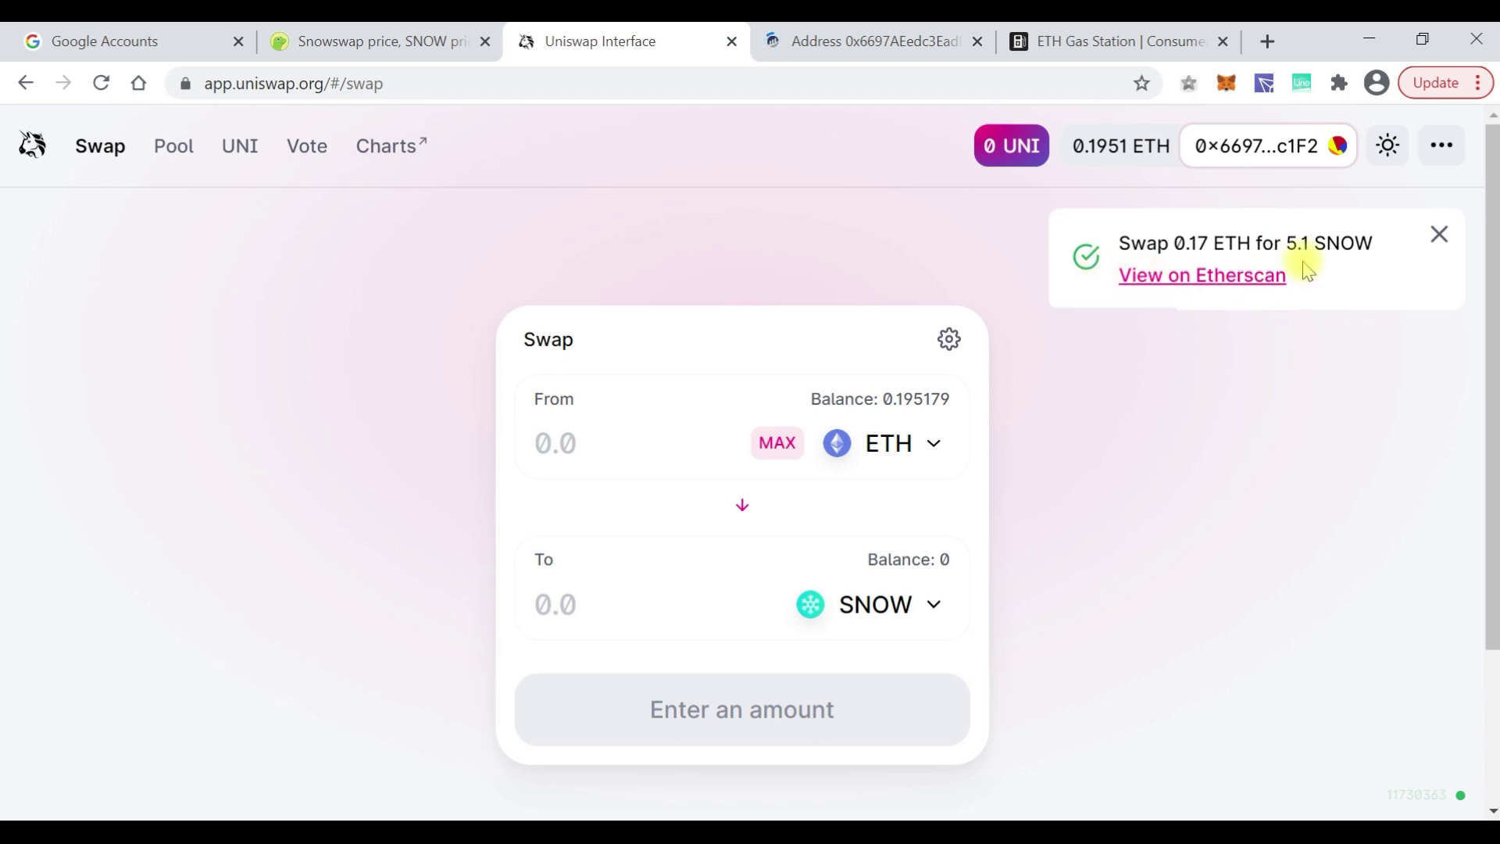
# - Open the swap transaction on Etherscan and examine its status, tokens transferred, value and transaction fee
pyautogui.click(1157, 289)
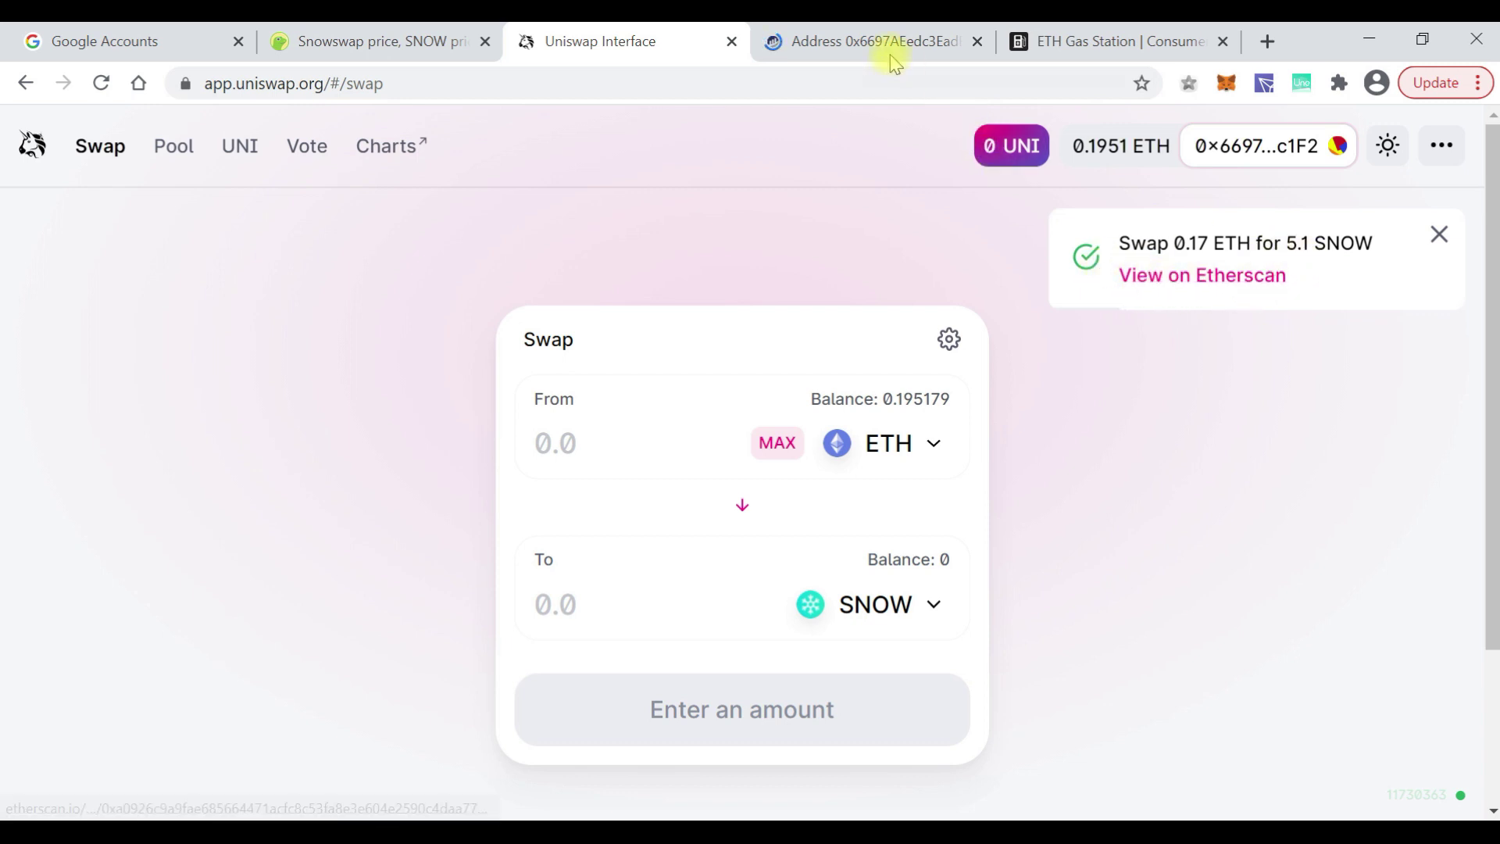
pyautogui.click(782, 53)
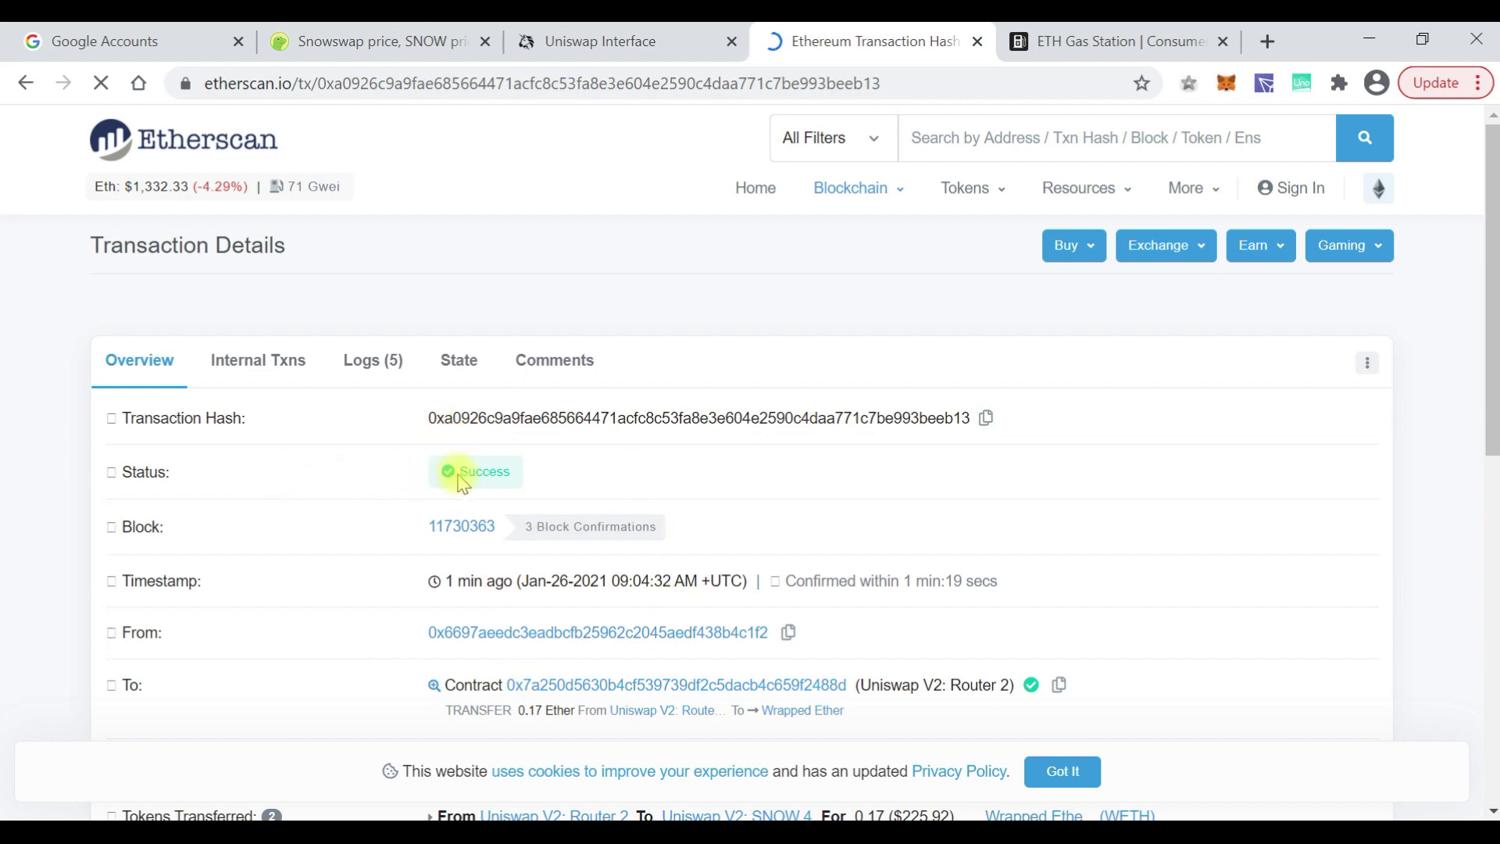
pyautogui.scroll(-3, 1078, 660)
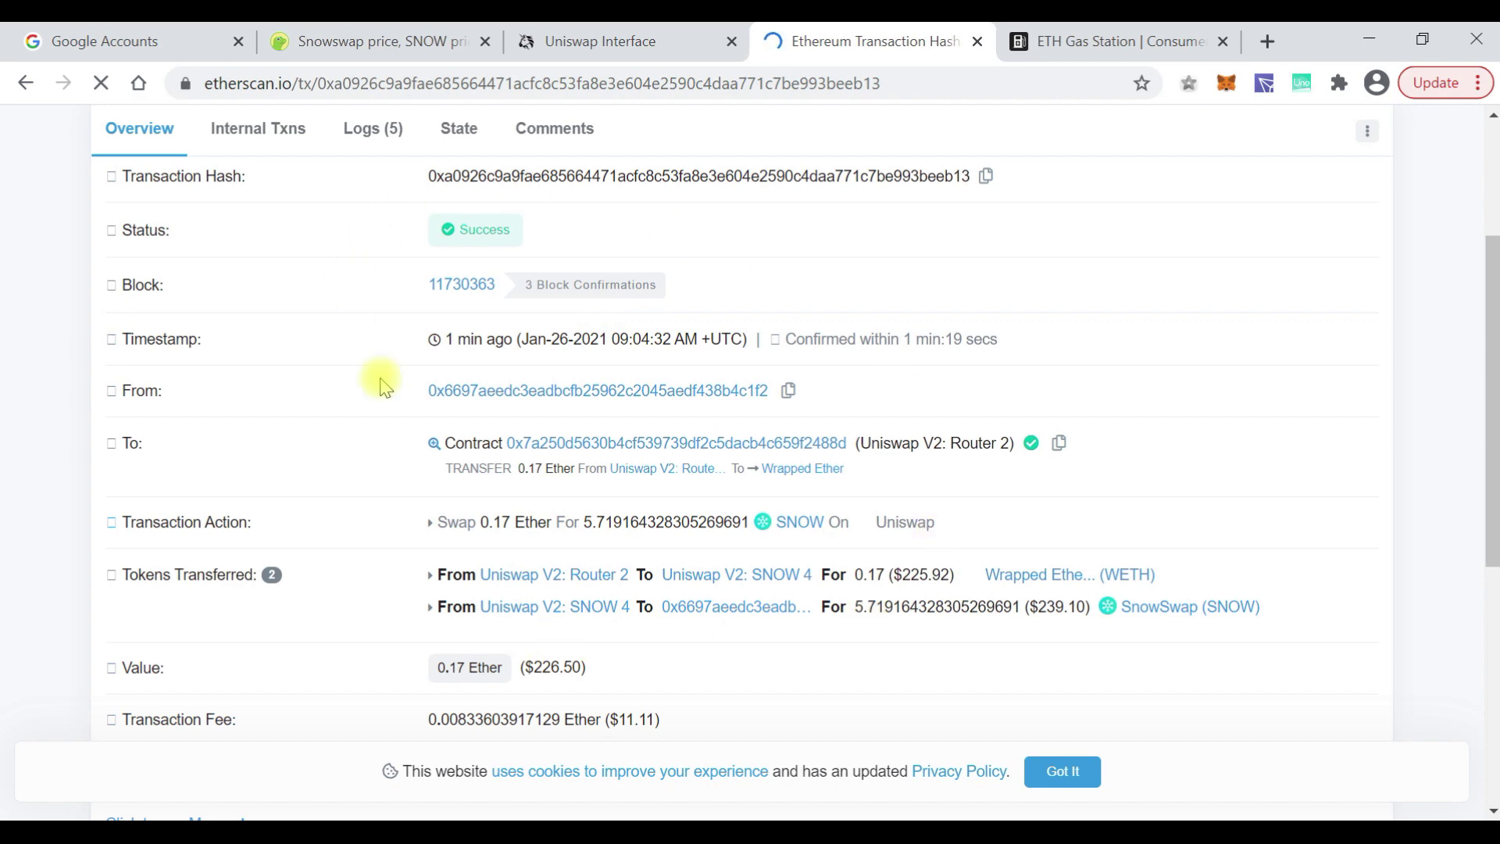
pyautogui.scroll(-4, 1179, 606)
pyautogui.scroll(3, 1179, 607)
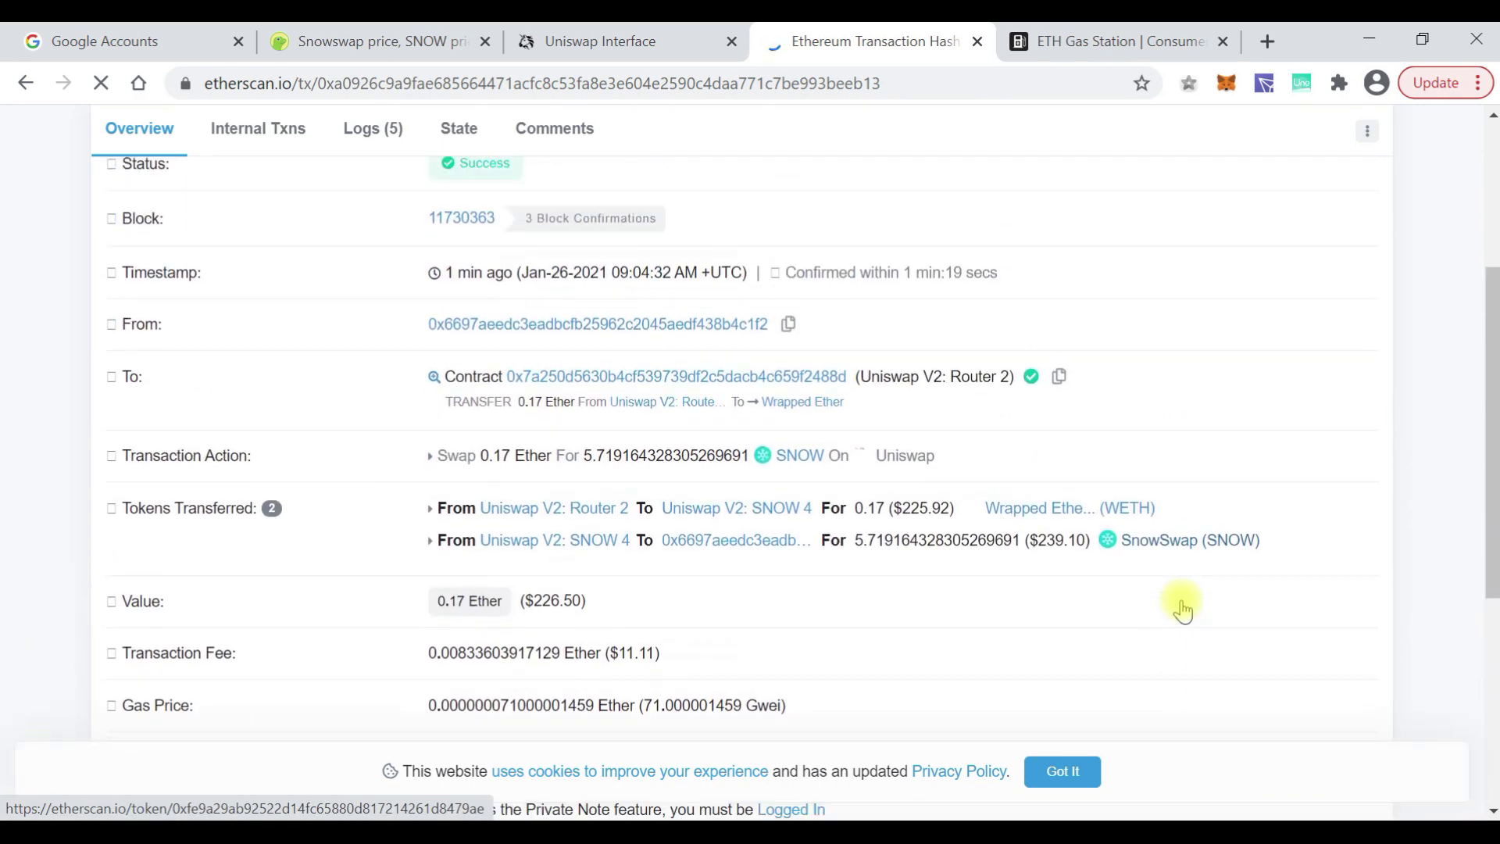
# - Return to the Uniswap swap page and check the wallet's updated ETH and SNOW balances
pyautogui.scroll(4, 1183, 609)
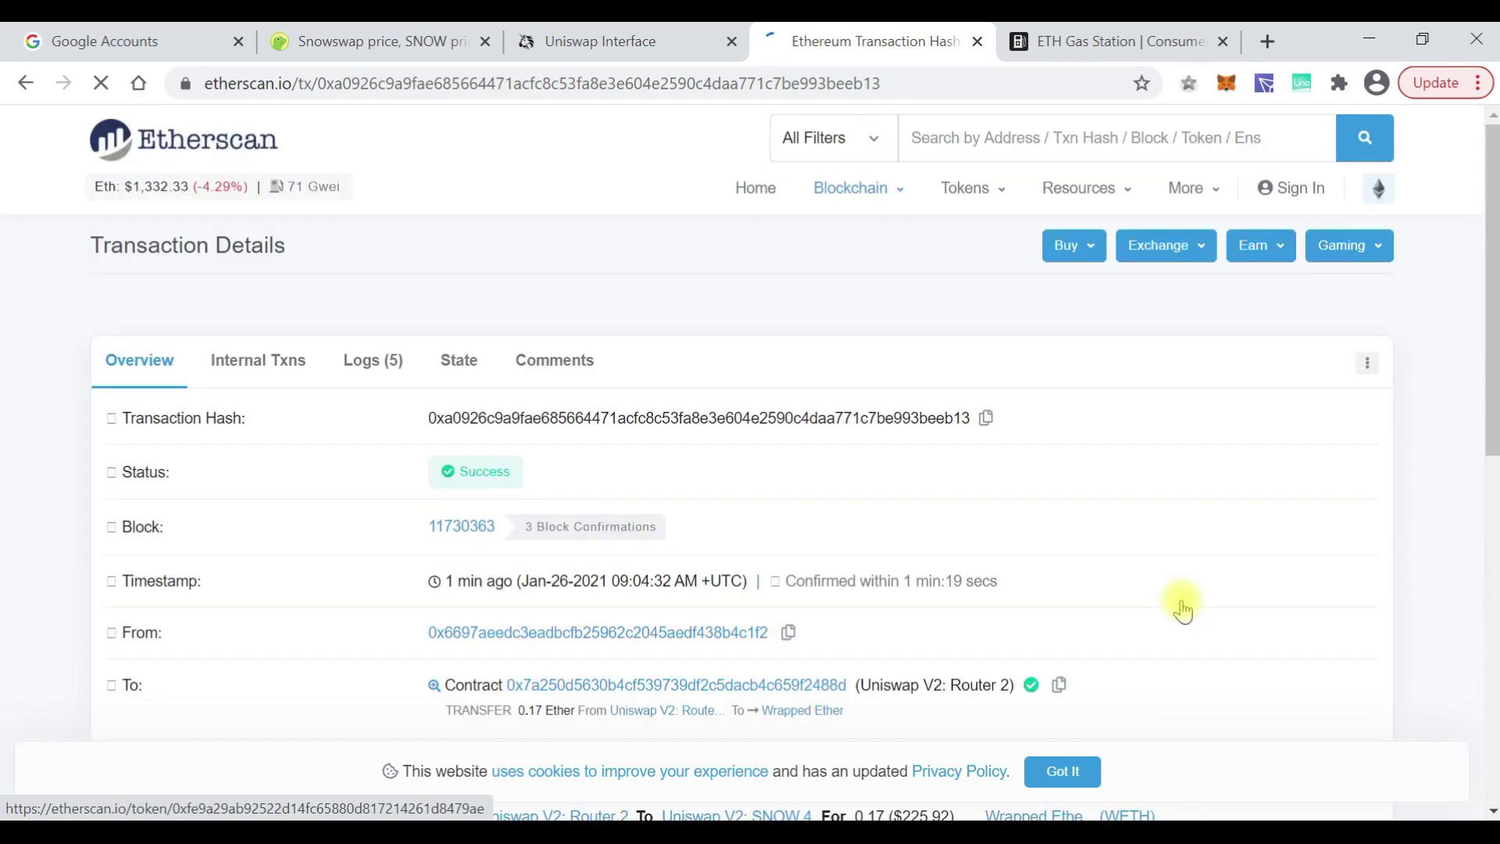
pyautogui.click(628, 31)
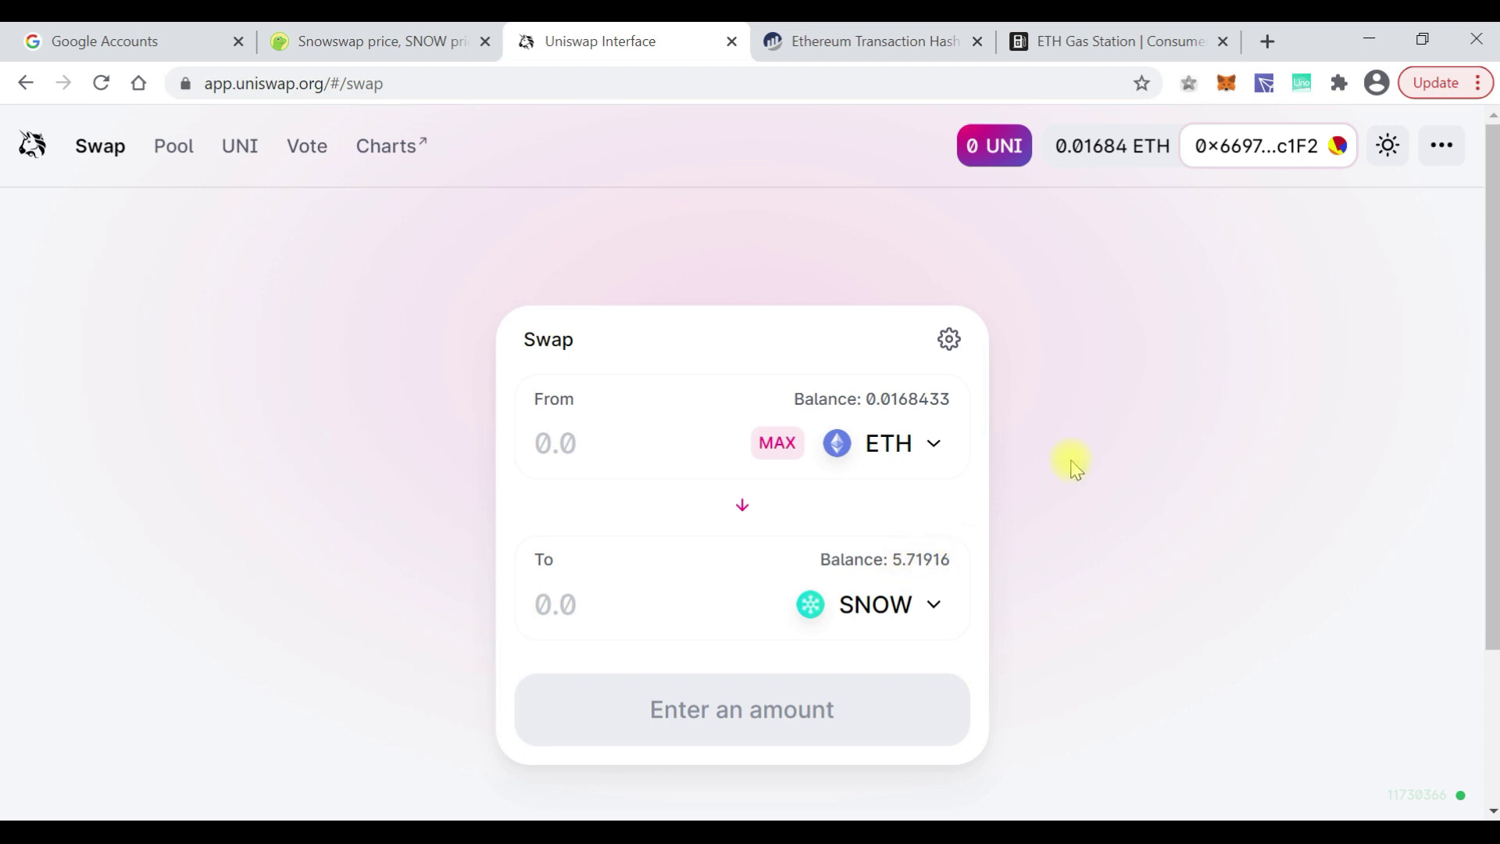
pyautogui.scroll(-2, 1073, 462)
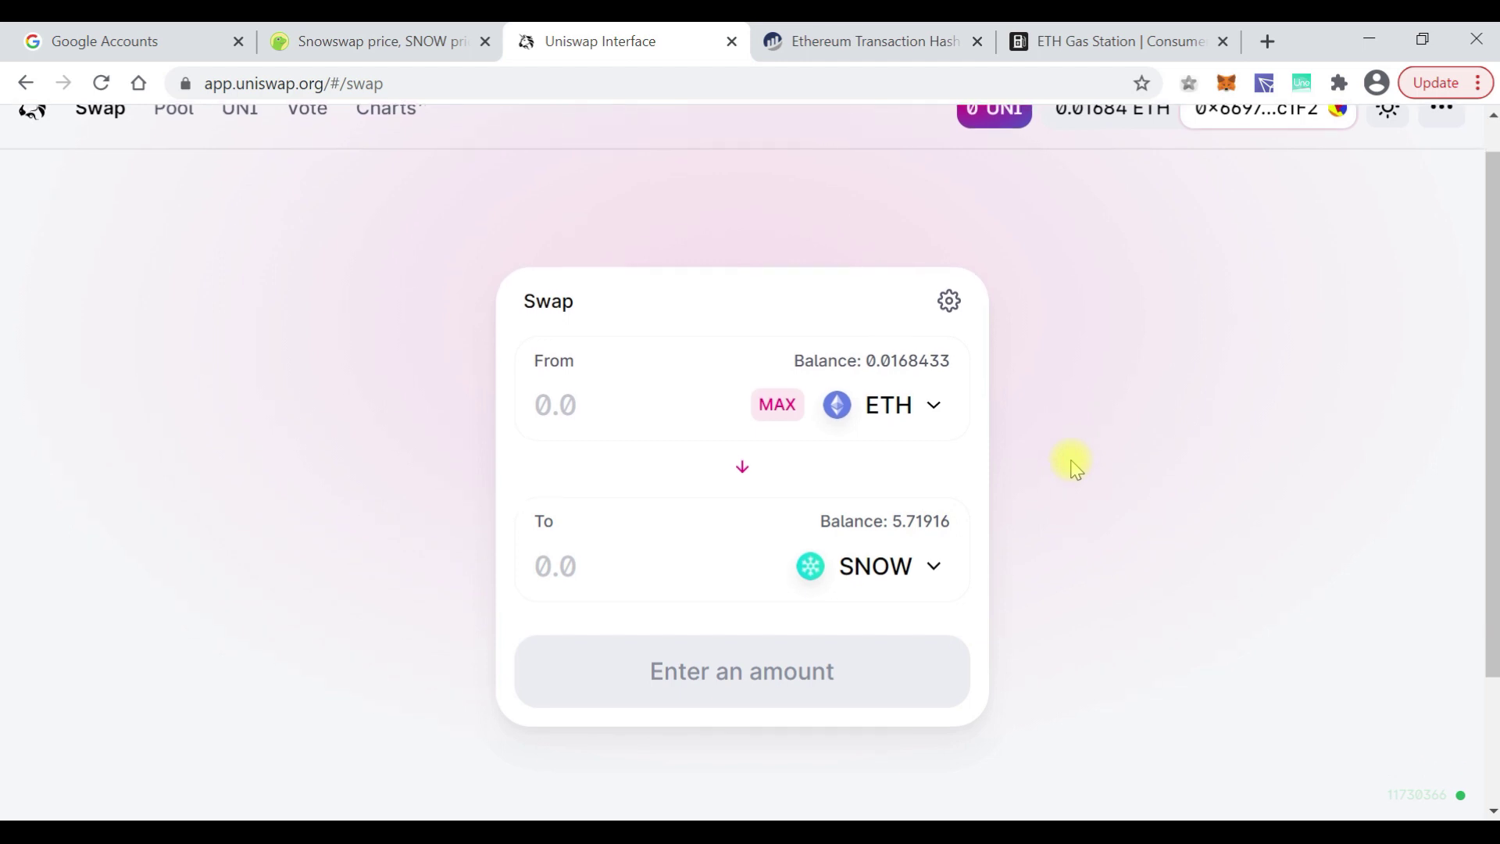
pyautogui.scroll(2, 1073, 461)
# - Open the MetaMask wallet in its expanded full-page view and review the account's transaction activity
pyautogui.click(1226, 86)
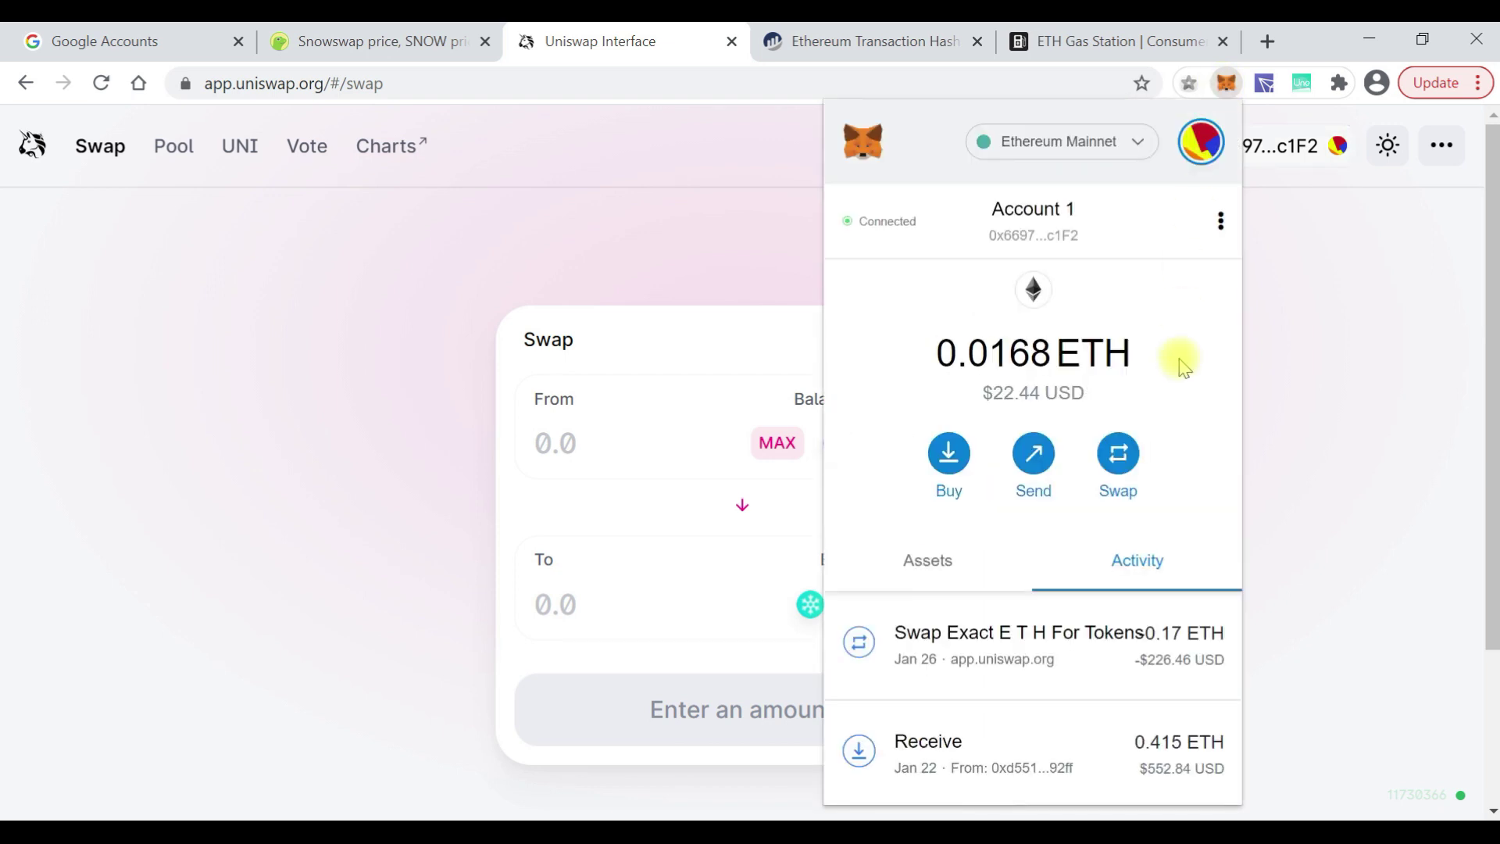
pyautogui.click(1220, 224)
pyautogui.click(1107, 265)
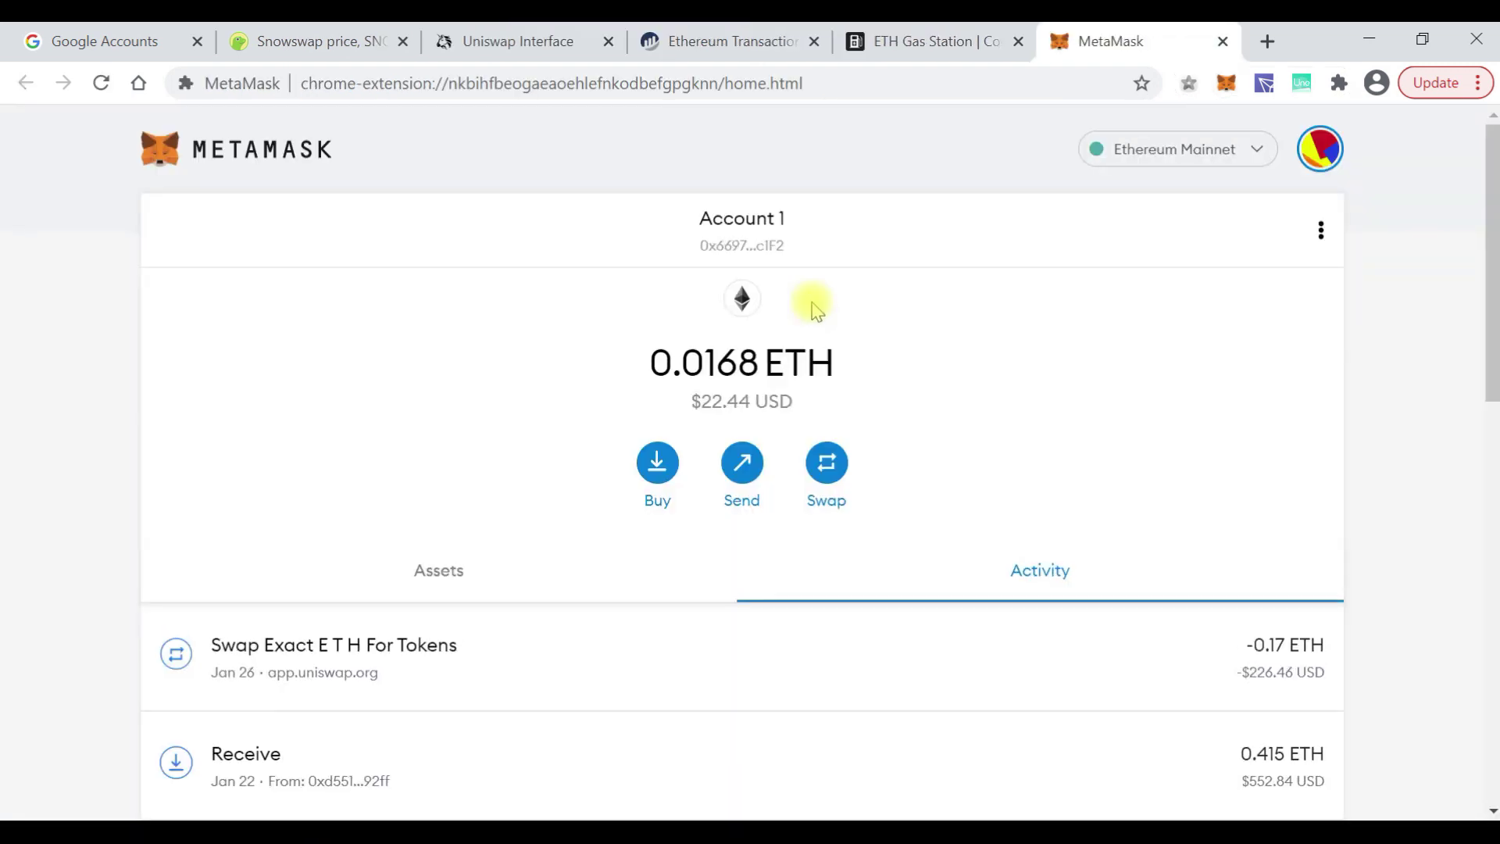
pyautogui.scroll(-2, 816, 309)
pyautogui.scroll(2, 817, 309)
pyautogui.scroll(-3, 816, 308)
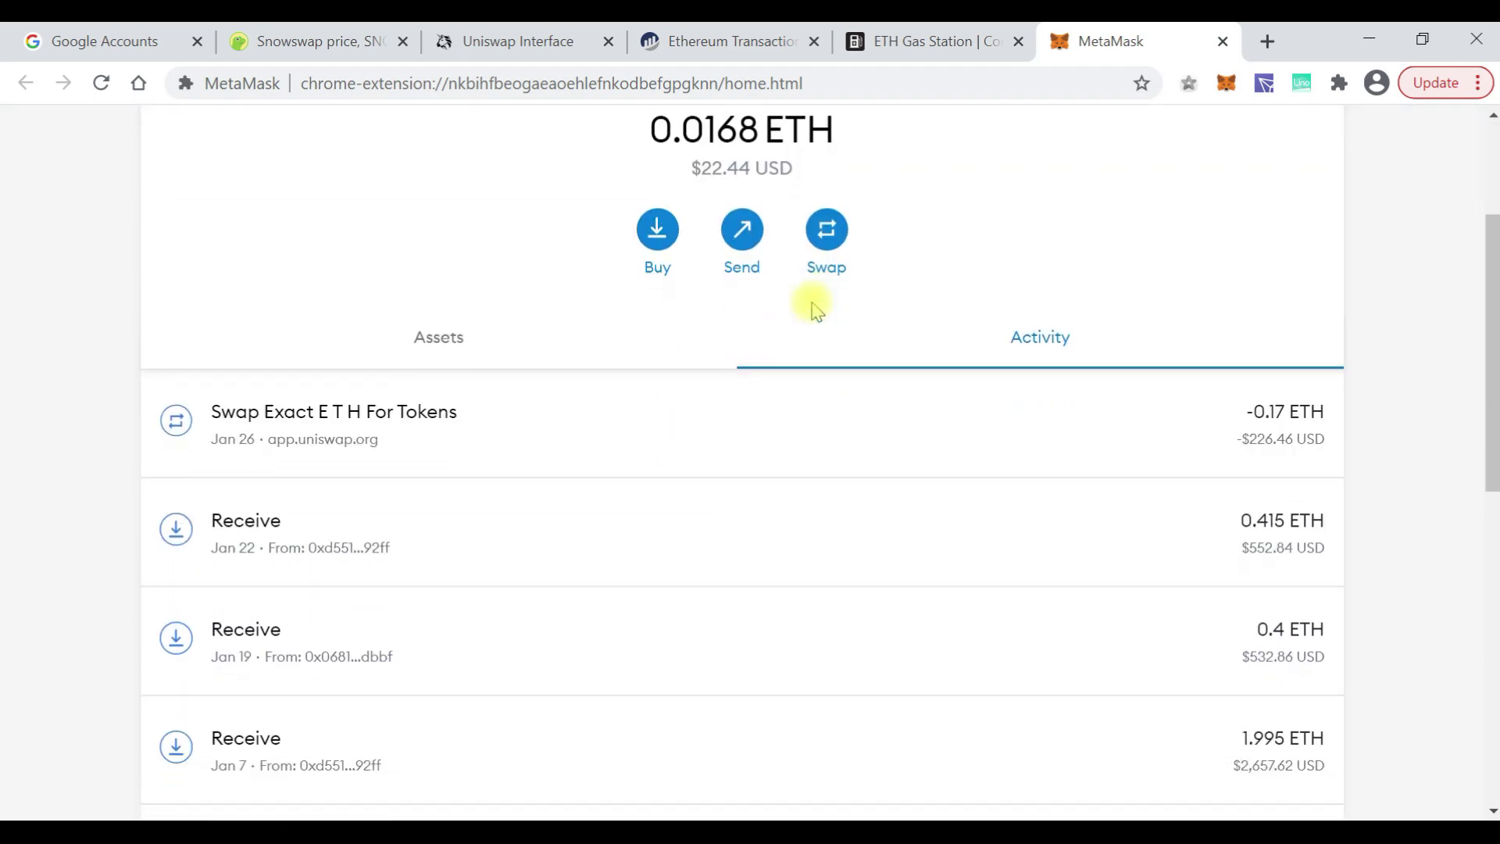
pyautogui.scroll(3, 816, 308)
pyautogui.scroll(-5, 816, 308)
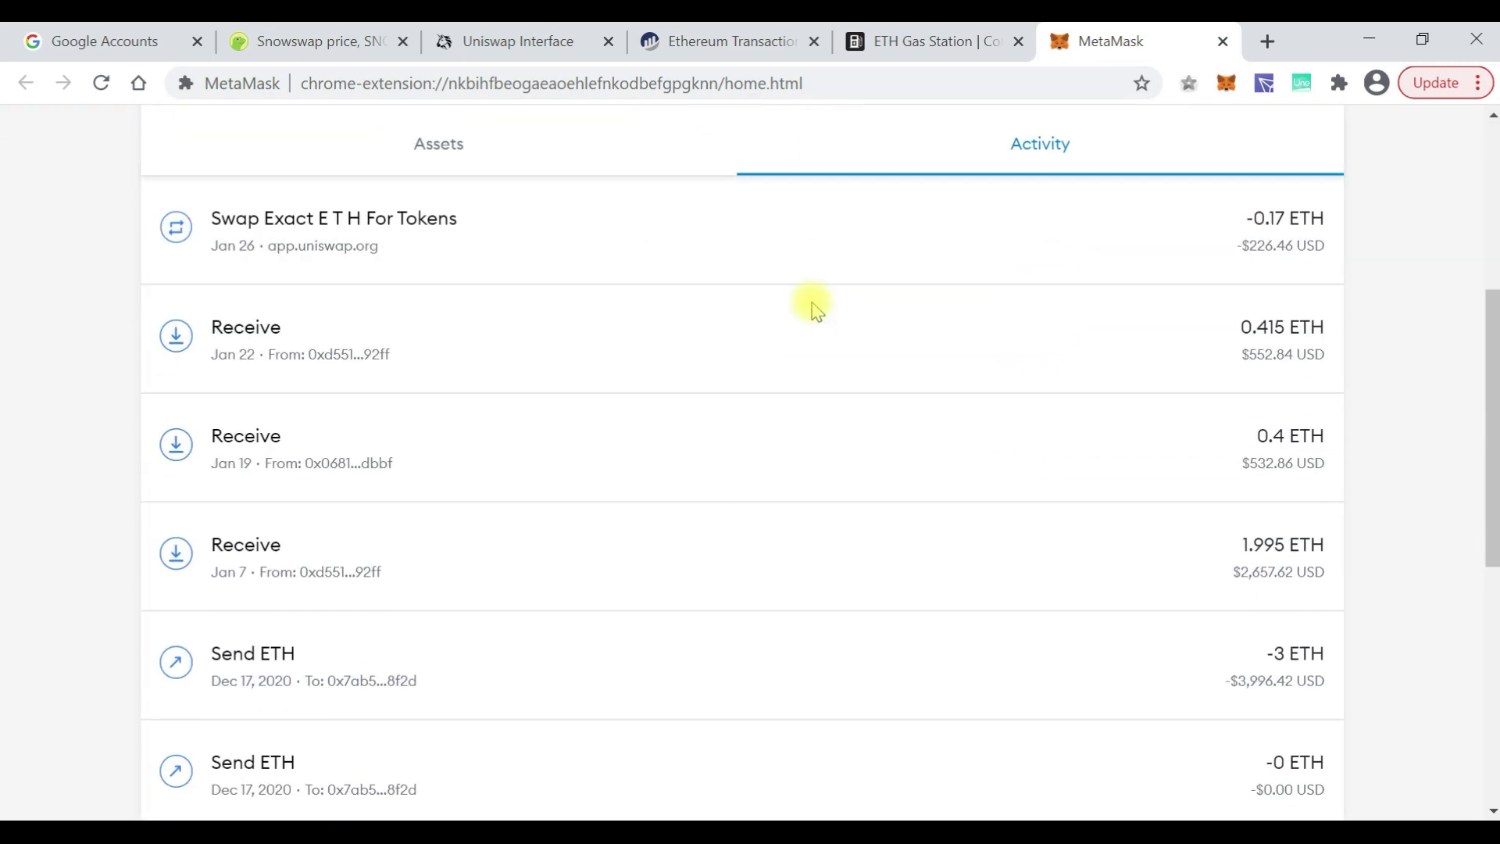
pyautogui.scroll(5, 810, 305)
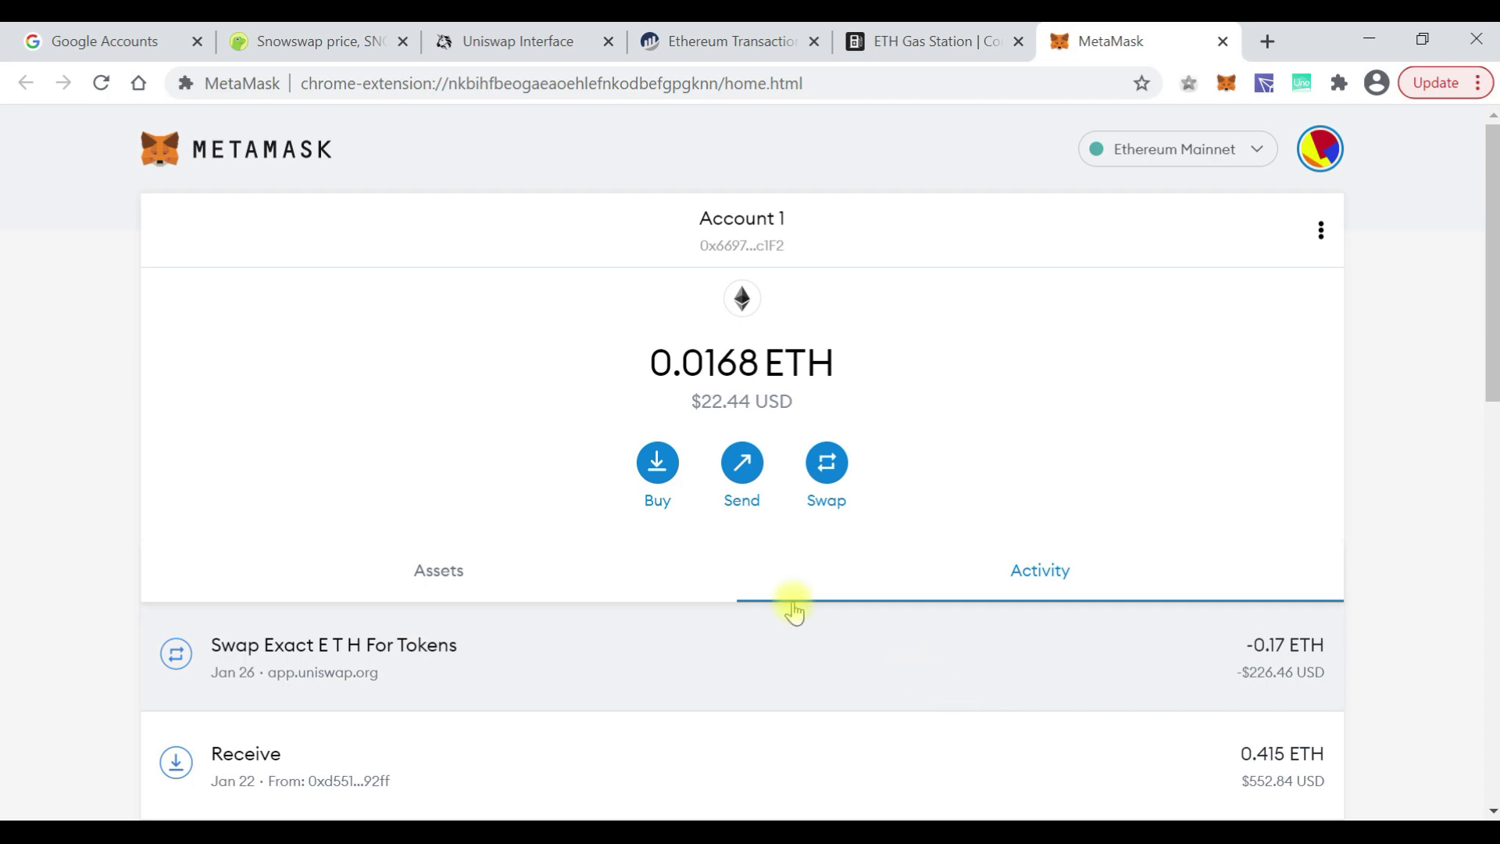
# - Show the wallet's assets and look through the token list for SNOW
pyautogui.click(430, 577)
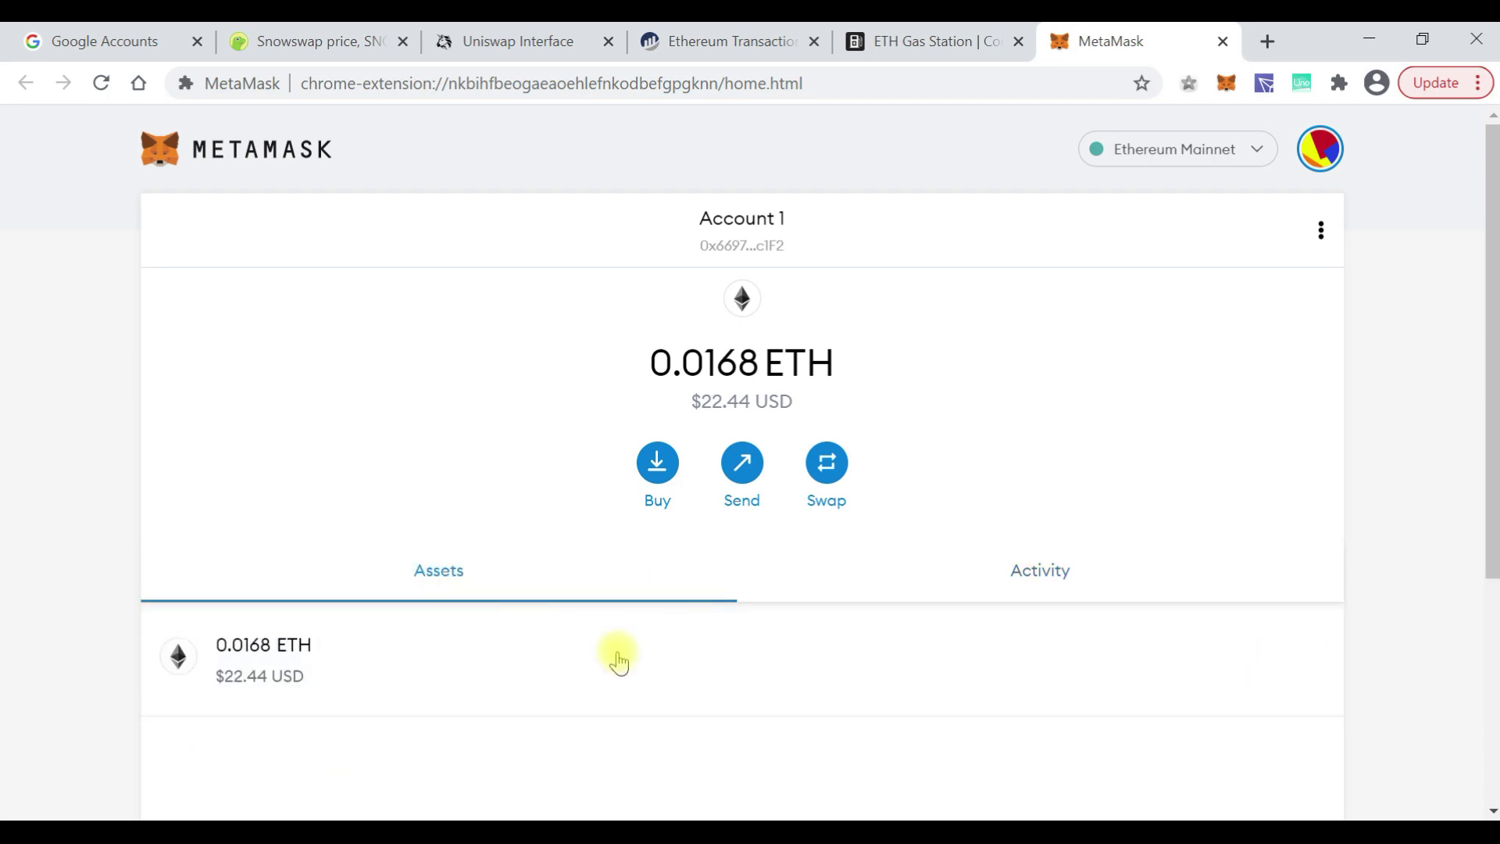
pyautogui.scroll(-3, 616, 659)
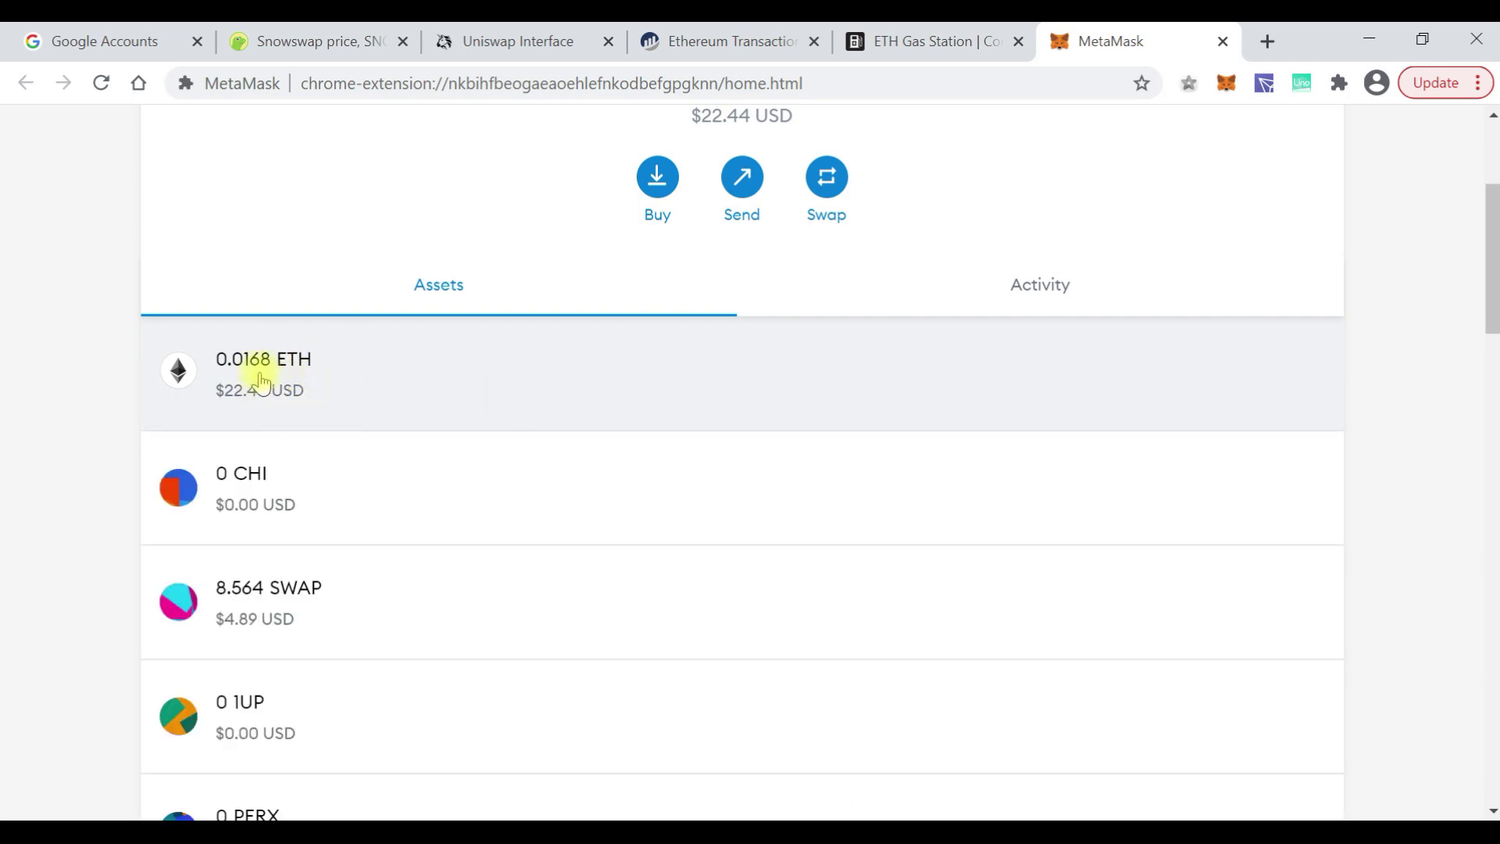
pyautogui.scroll(-9, 387, 598)
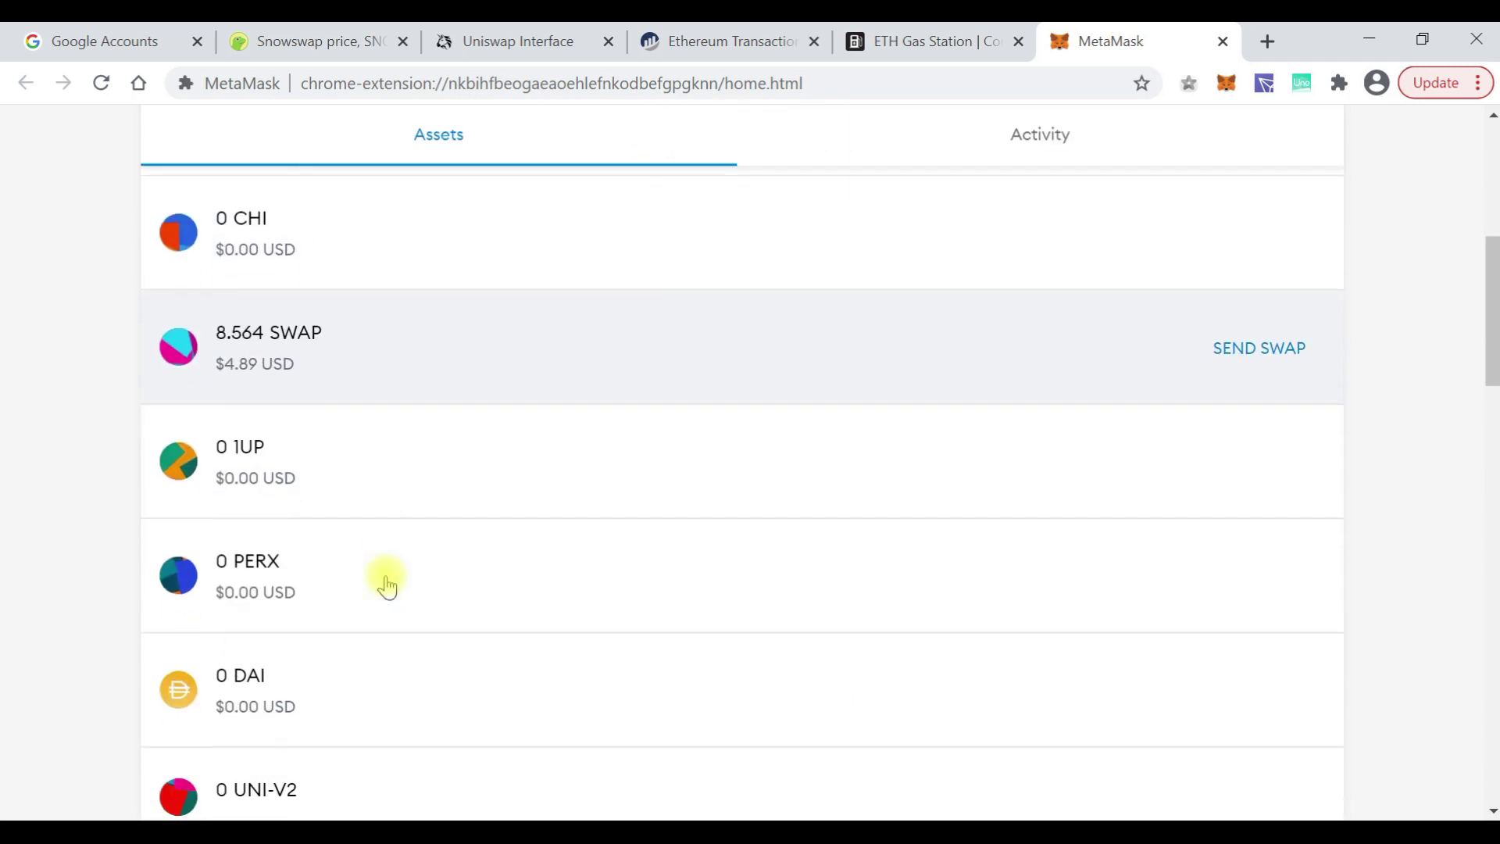
pyautogui.scroll(-12, 387, 586)
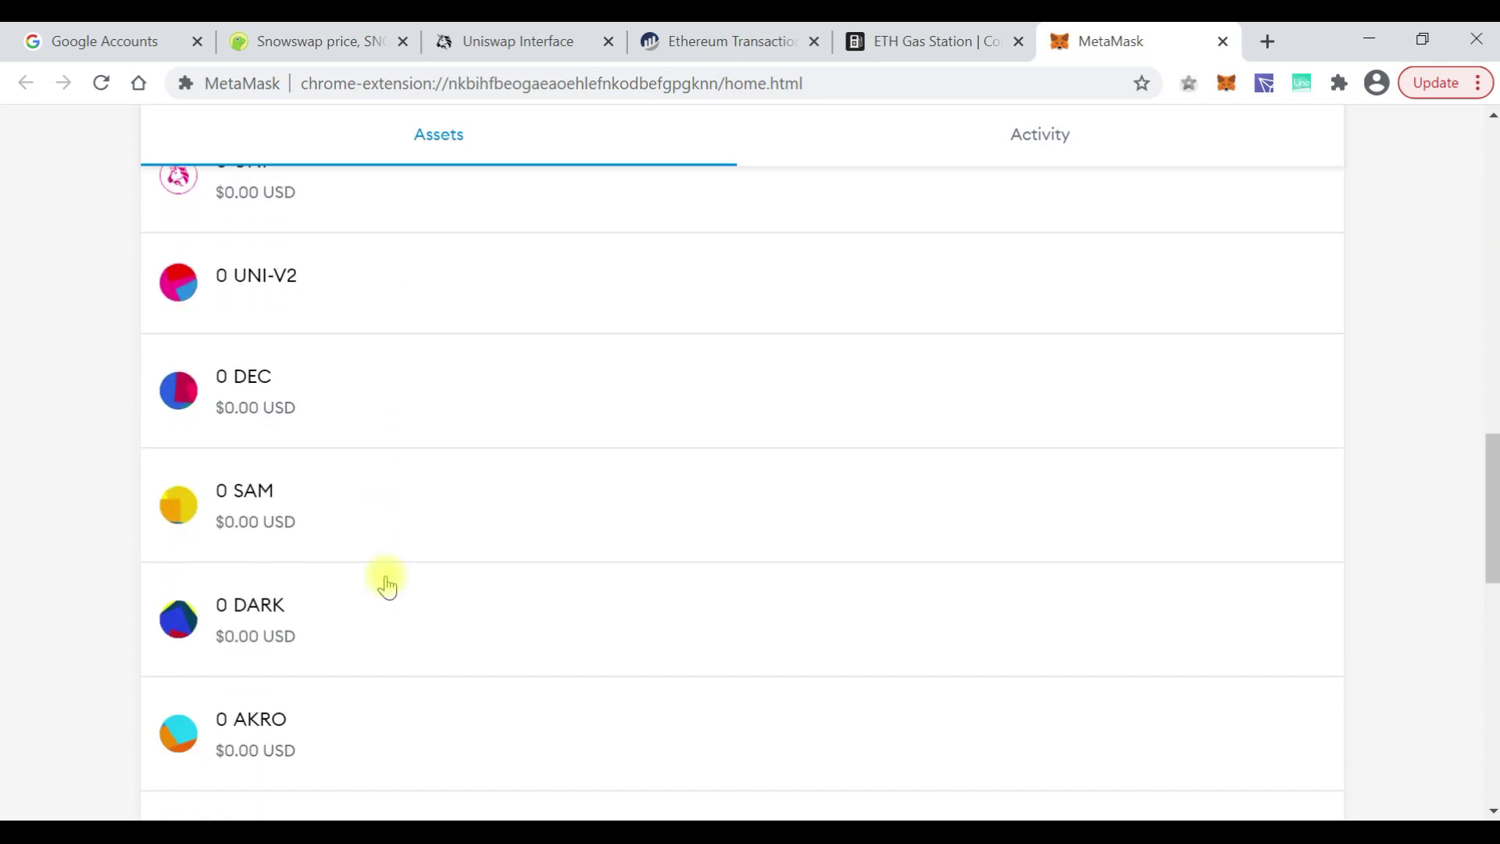
pyautogui.scroll(-5, 387, 586)
pyautogui.scroll(12, 386, 586)
pyautogui.scroll(10, 387, 586)
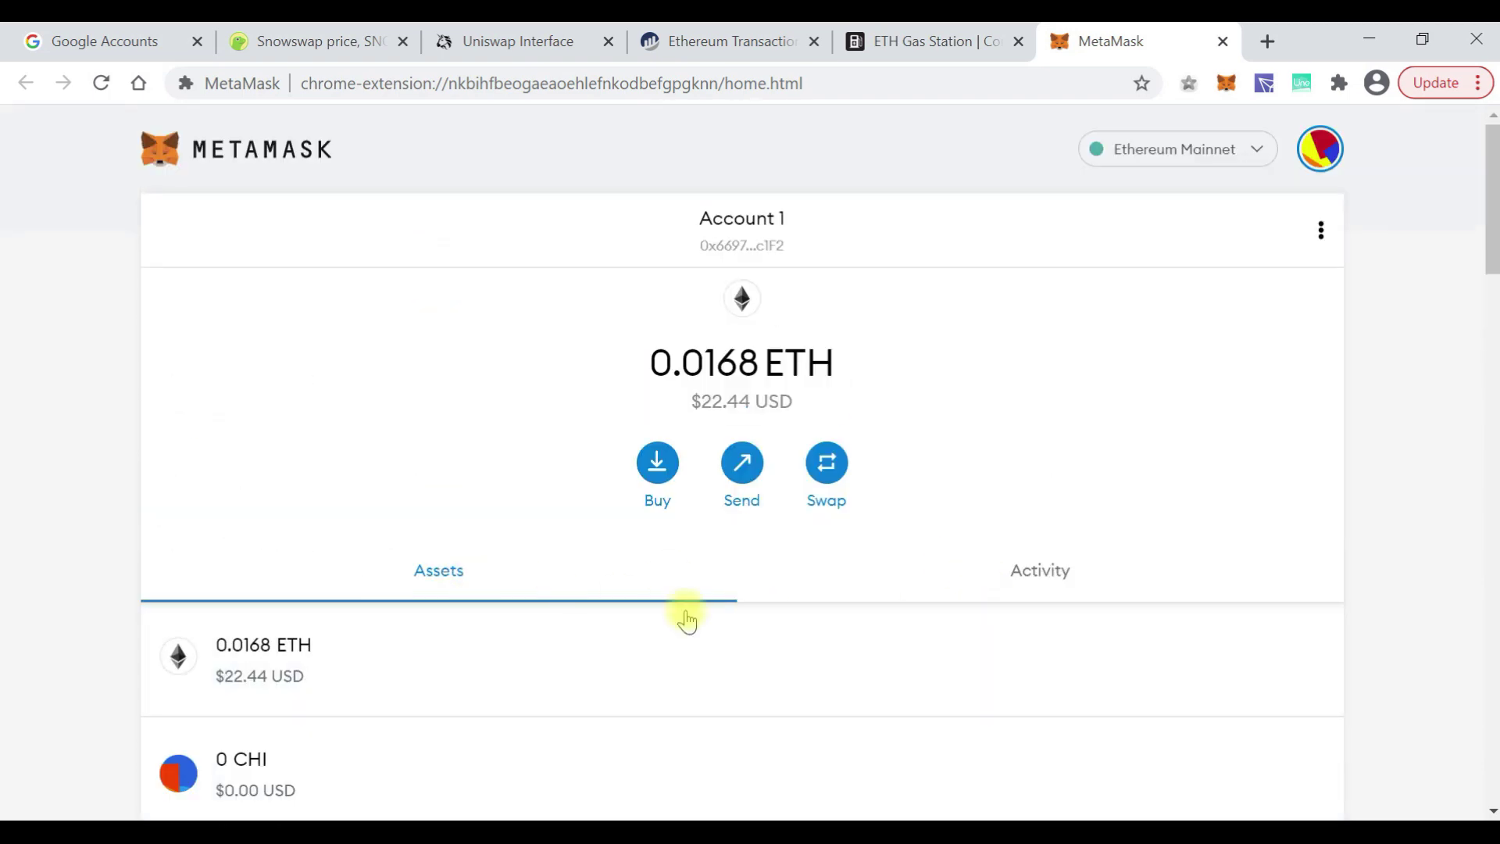
# - Start adding a token to the MetaMask wallet and search the available tokens for "snow"
pyautogui.scroll(-5, 911, 730)
pyautogui.scroll(-15, 911, 730)
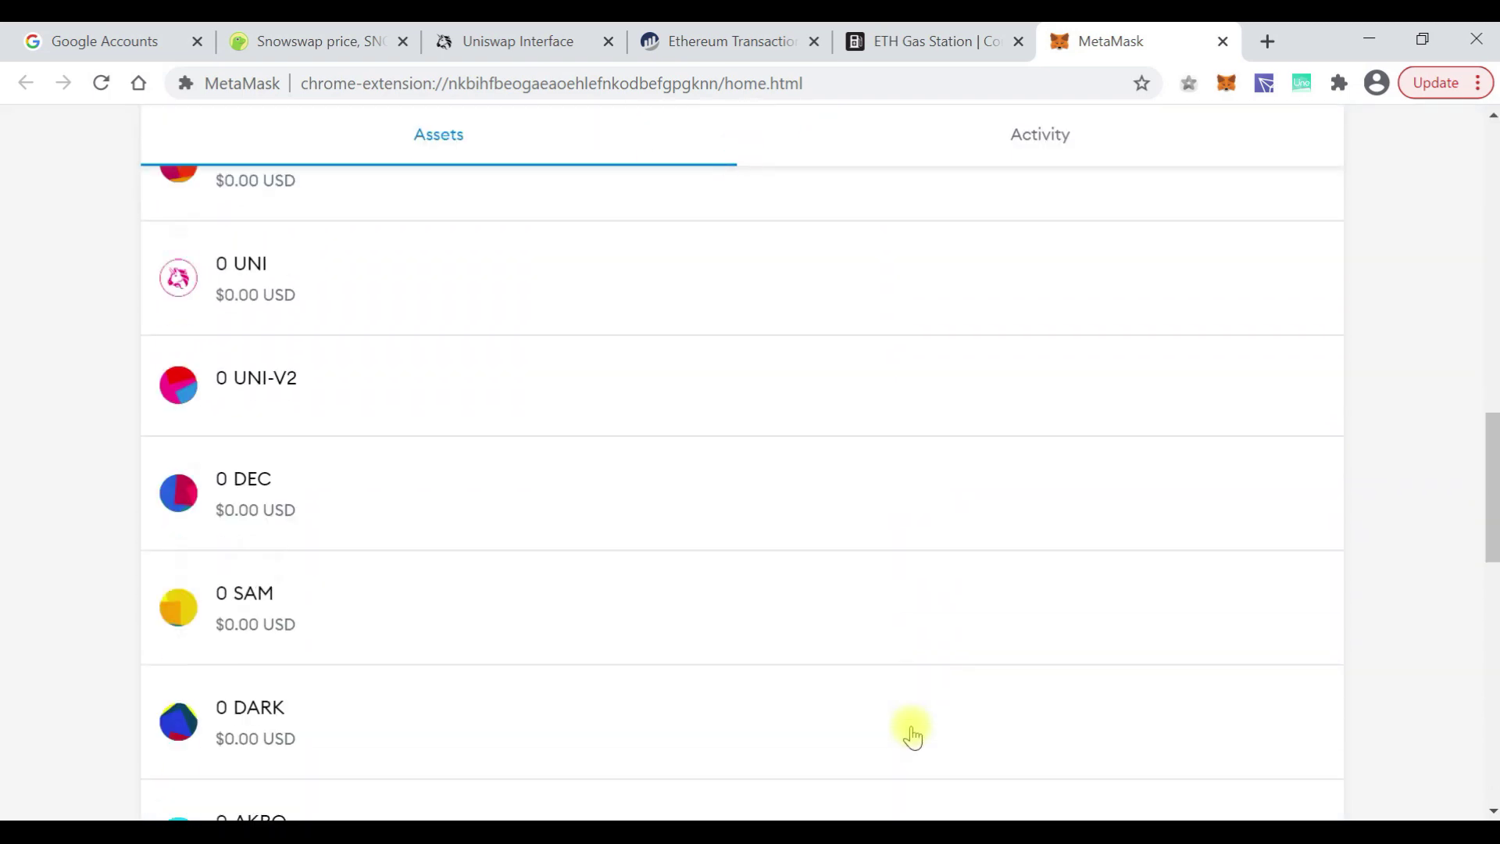
pyautogui.scroll(-2, 913, 734)
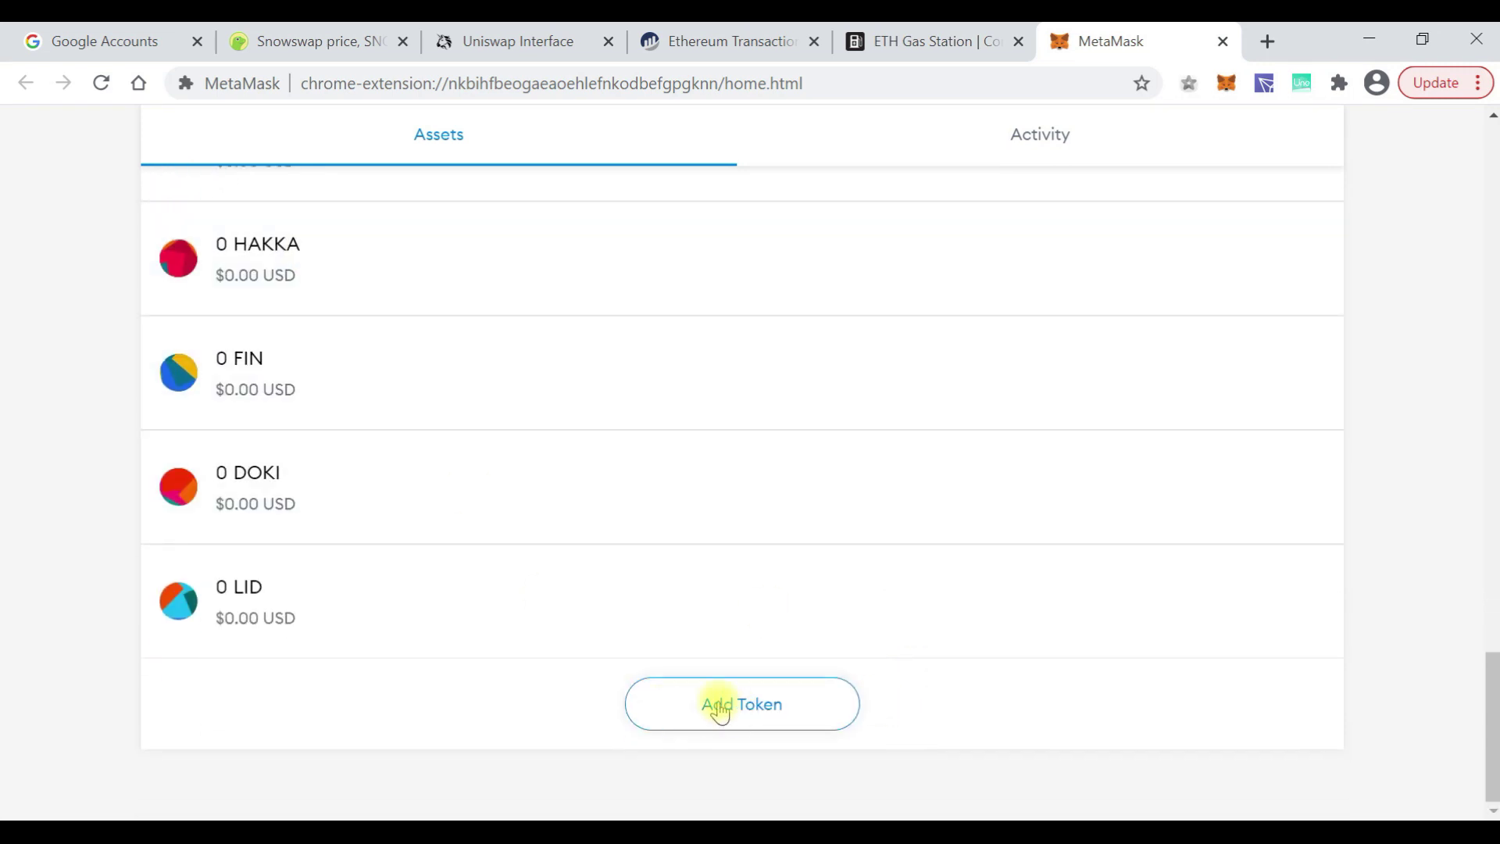
pyautogui.click(719, 708)
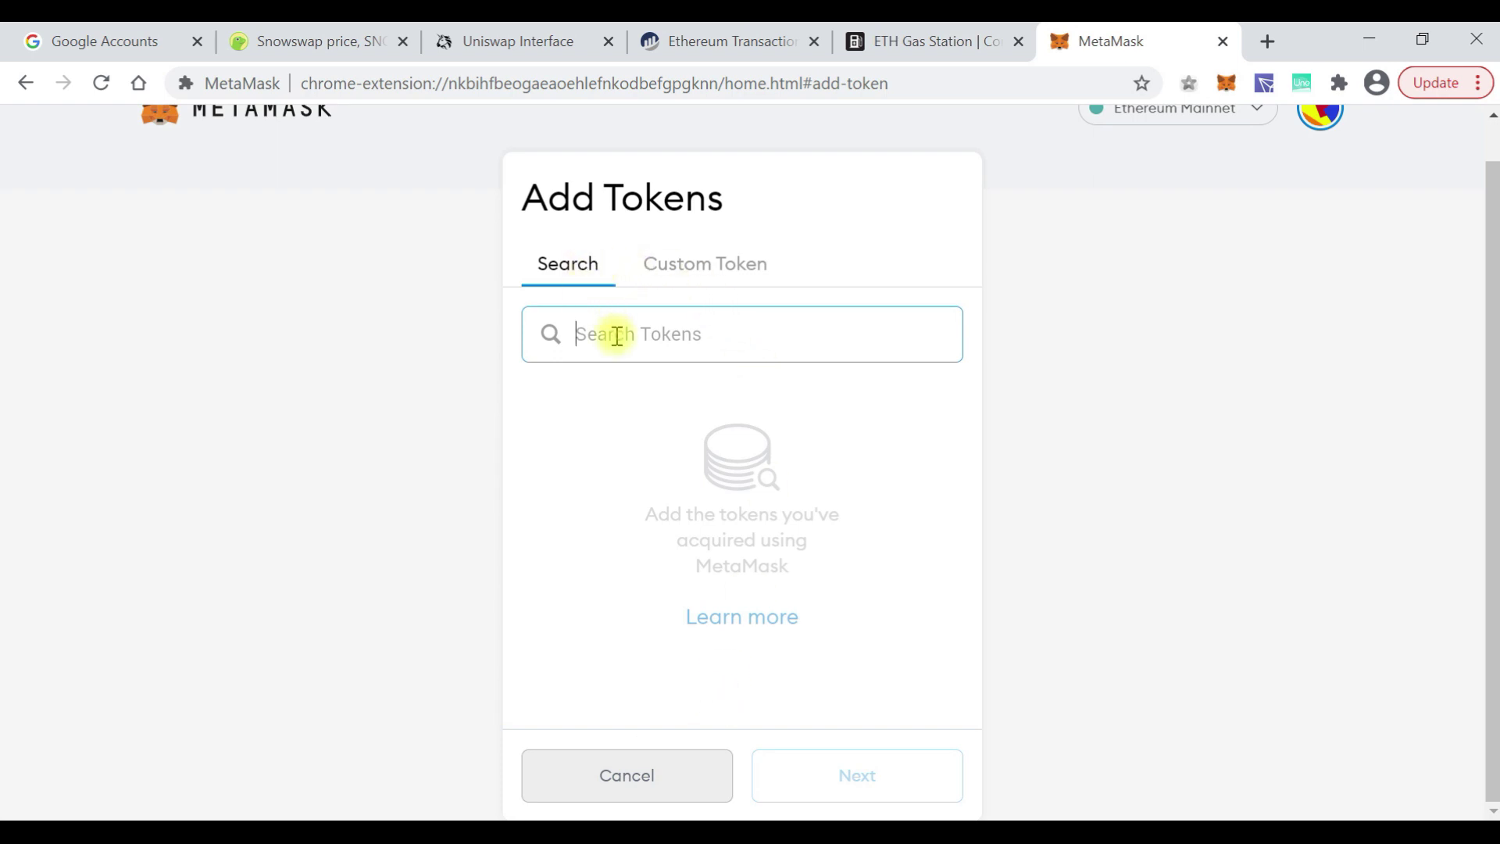
pyautogui.write('snow')
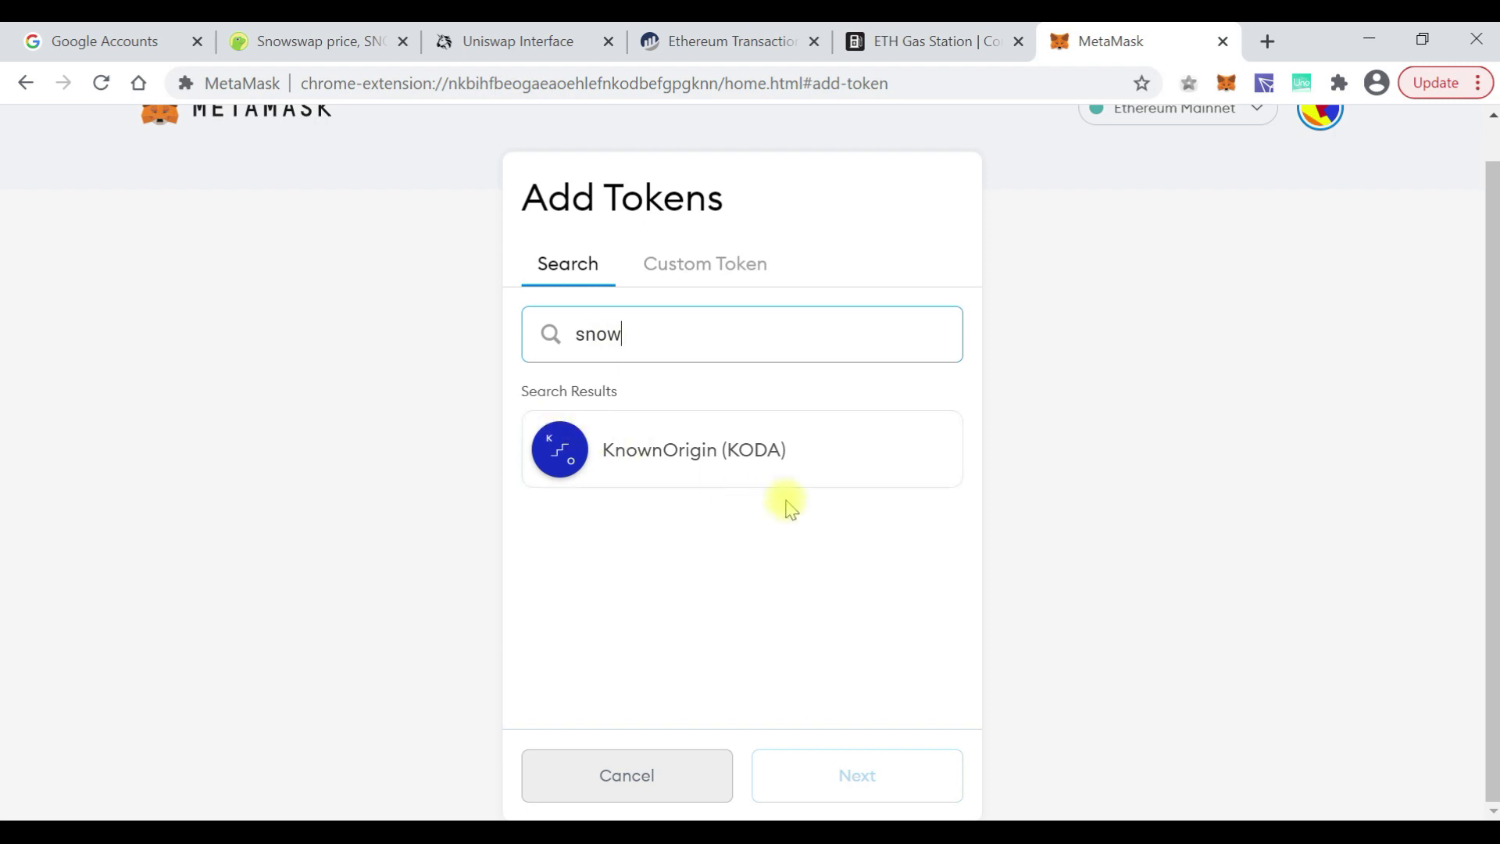
# - Add SNOW to the wallet as a custom token by pasting its token contract address and confirming the addition
pyautogui.click(679, 268)
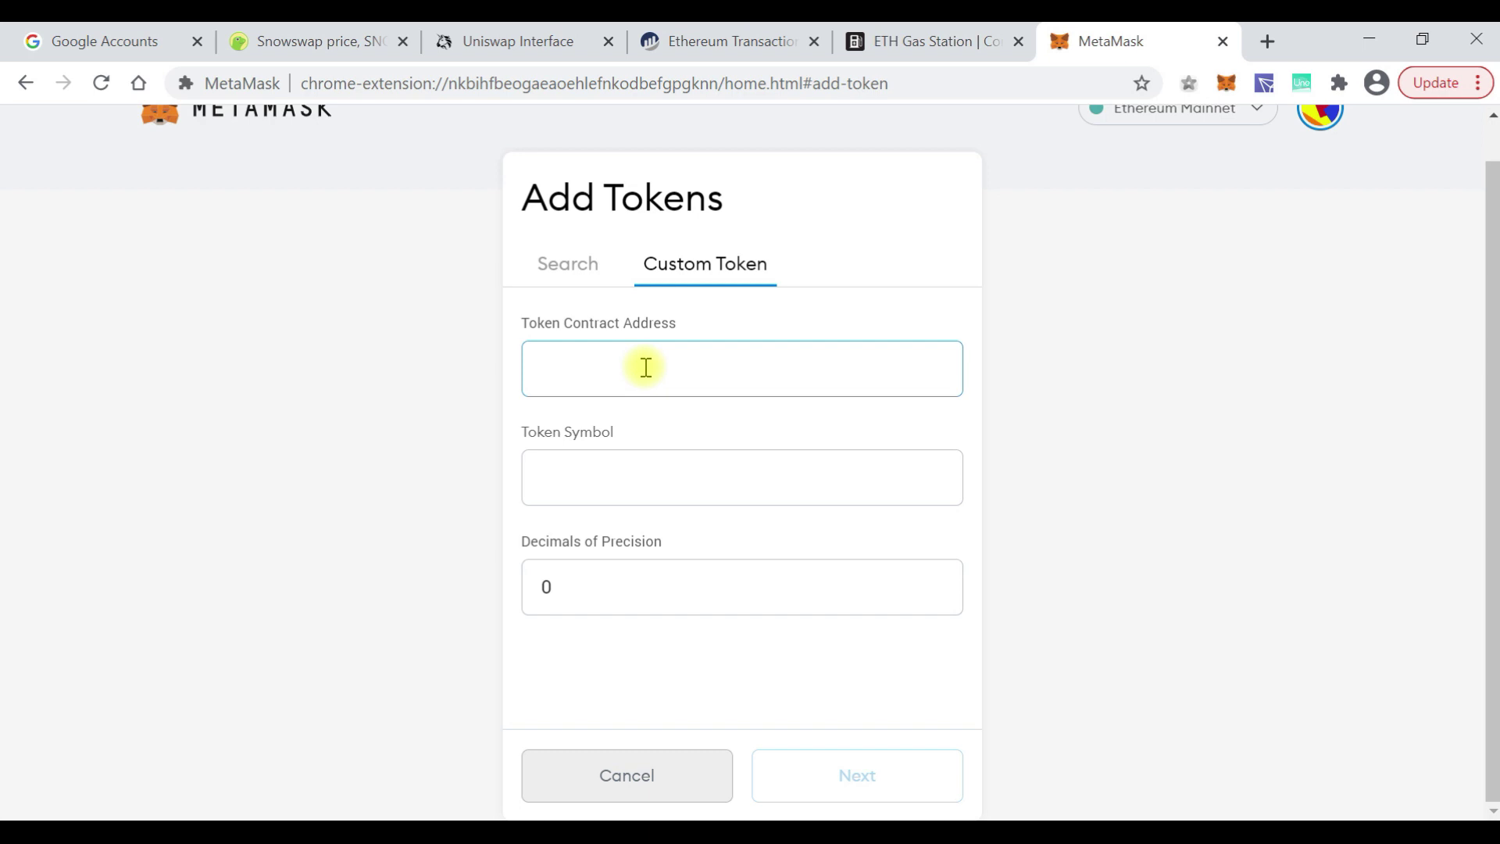
pyautogui.hotkey('ctrl', 'v')
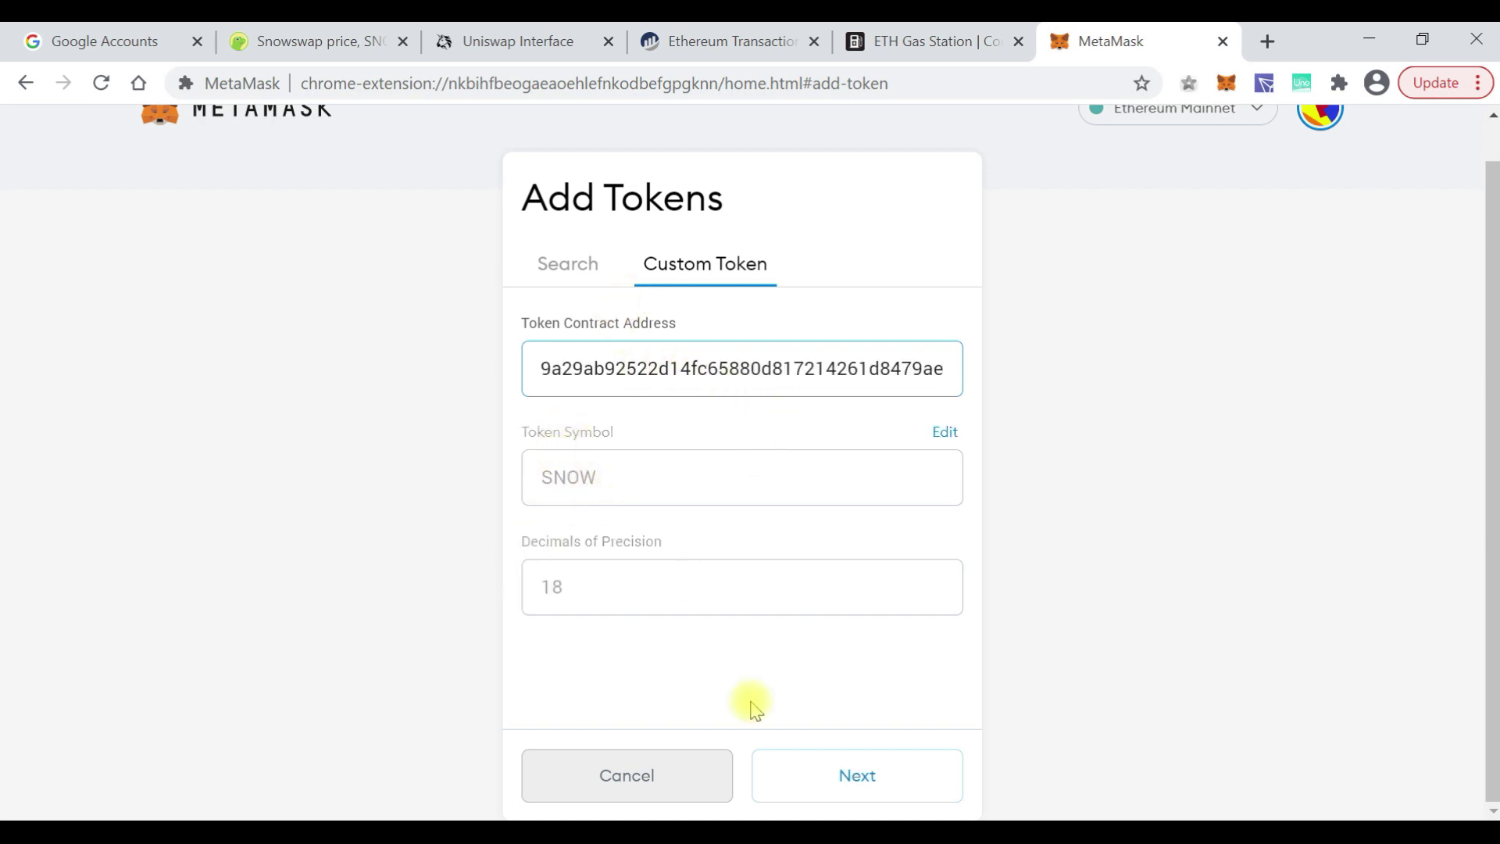
pyautogui.click(820, 787)
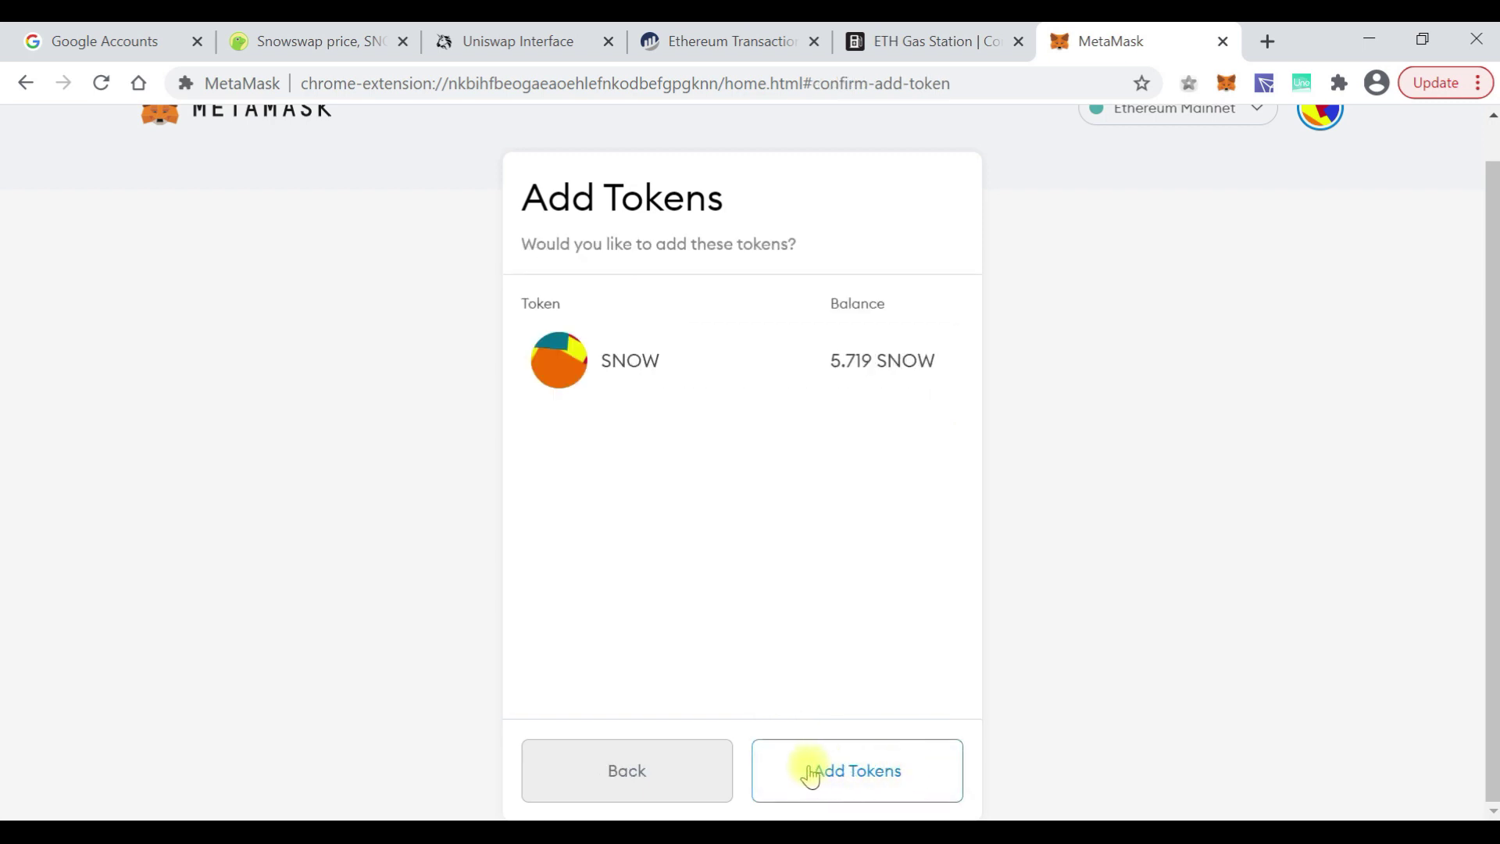
pyautogui.click(810, 769)
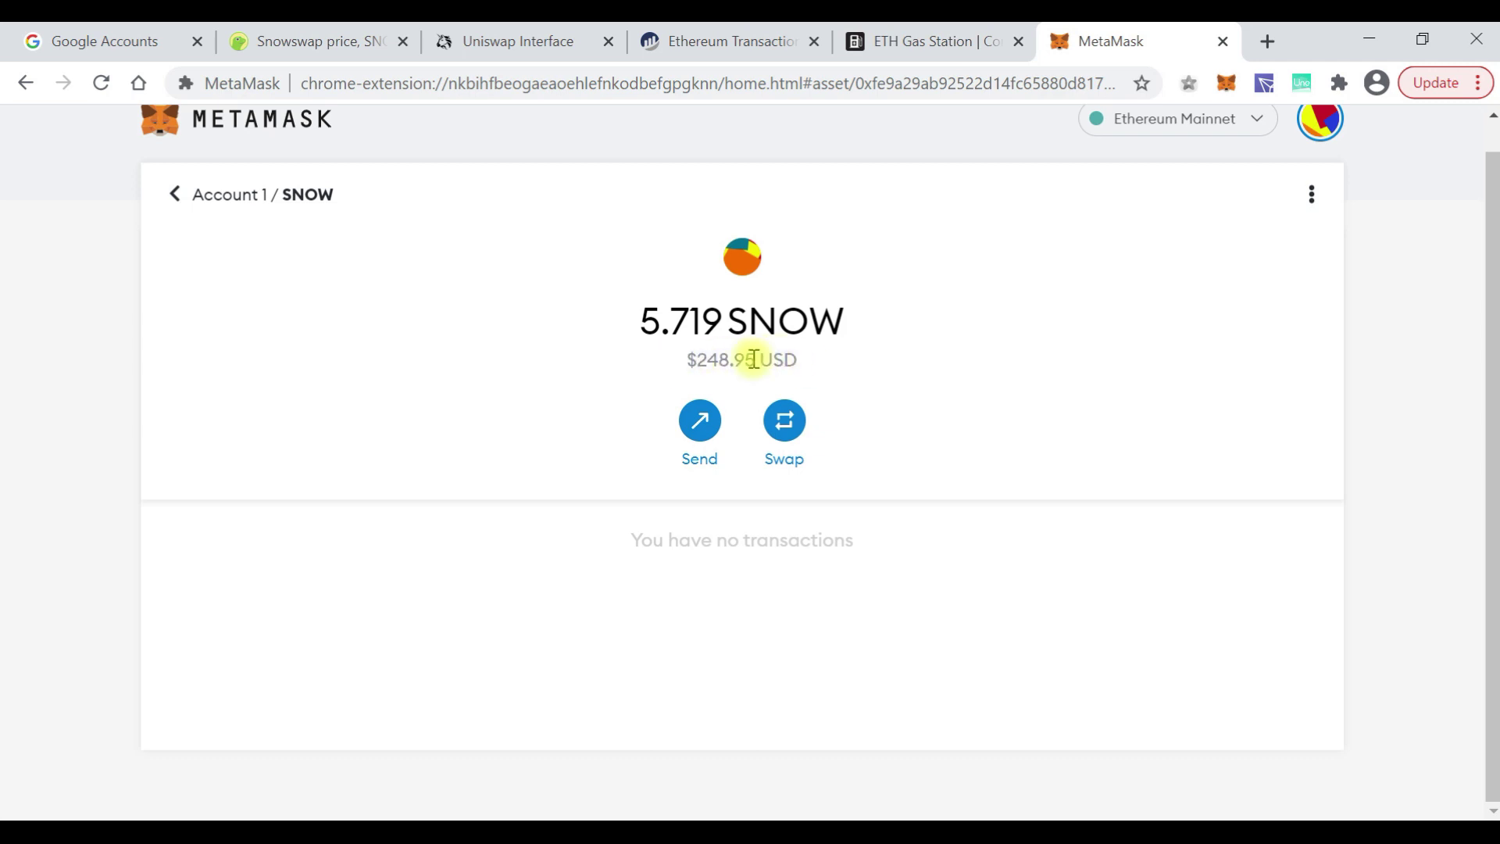
# - Return from the SNOW asset page to the account overview, view the list of wallet accounts, and close it
pyautogui.click(175, 197)
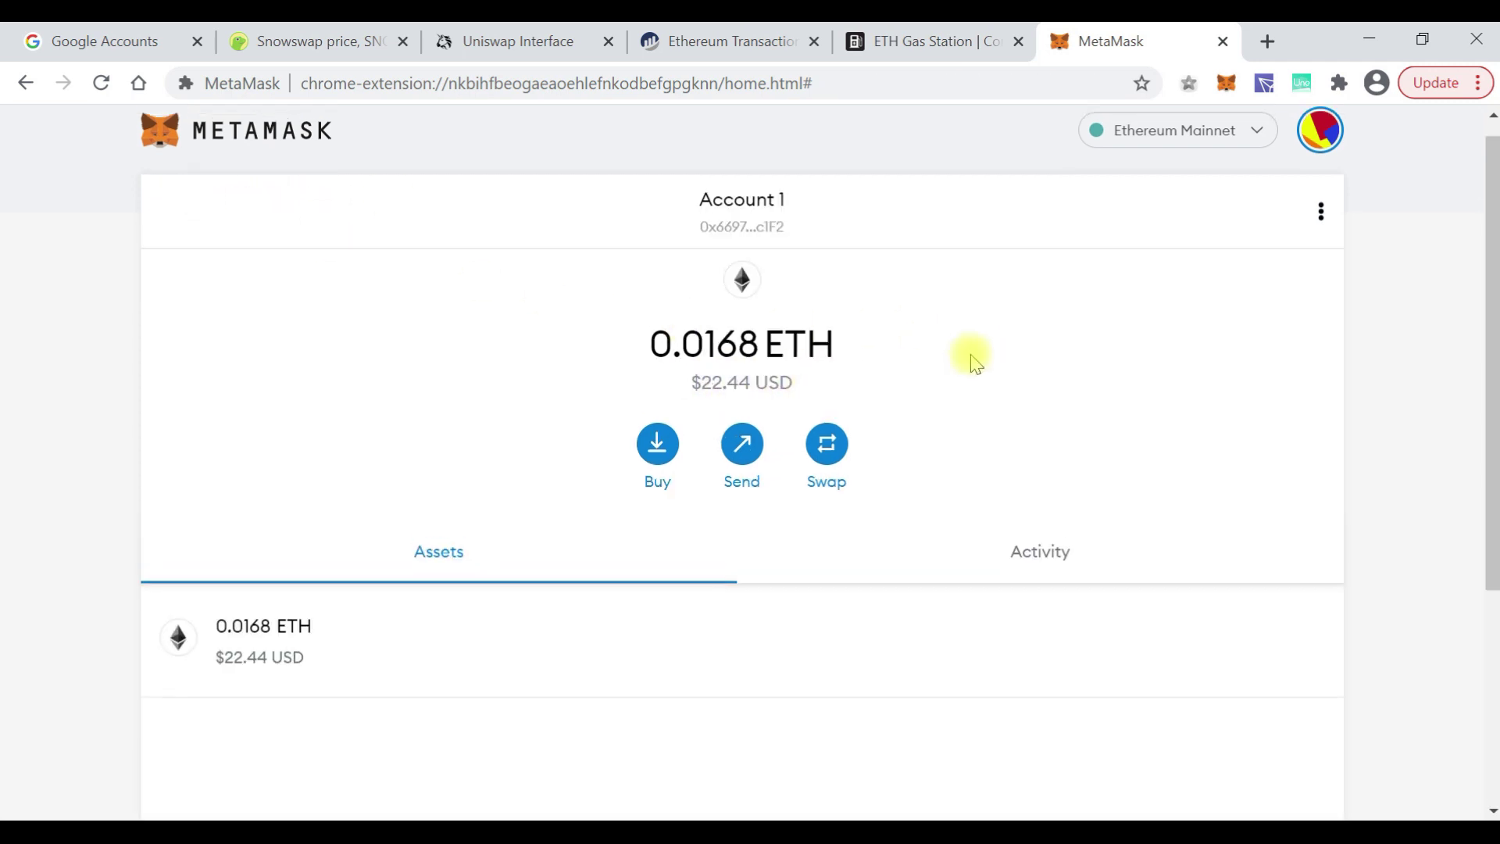
pyautogui.scroll(1, 972, 355)
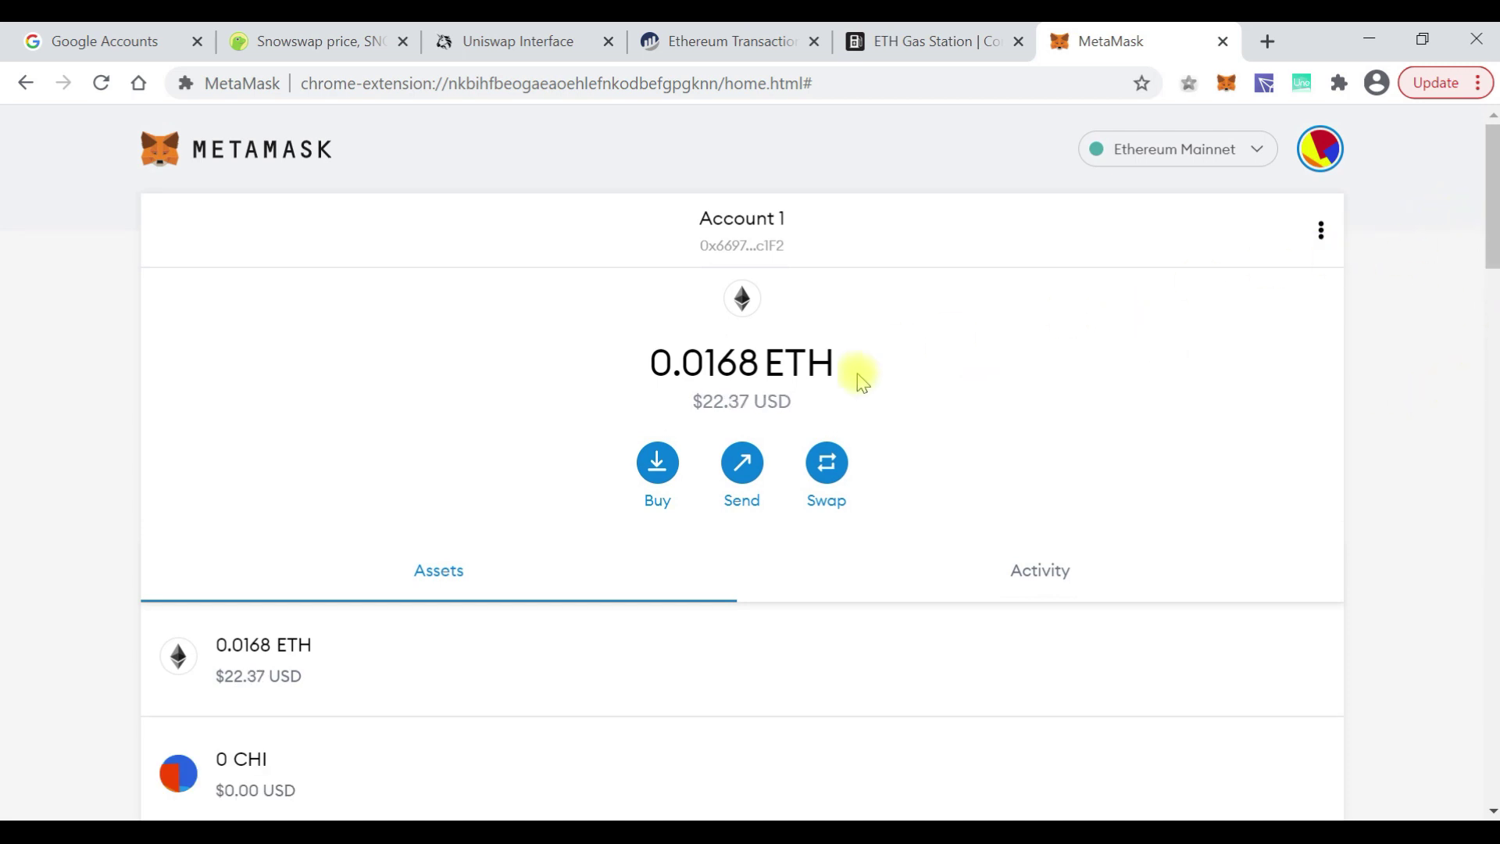
pyautogui.click(1319, 162)
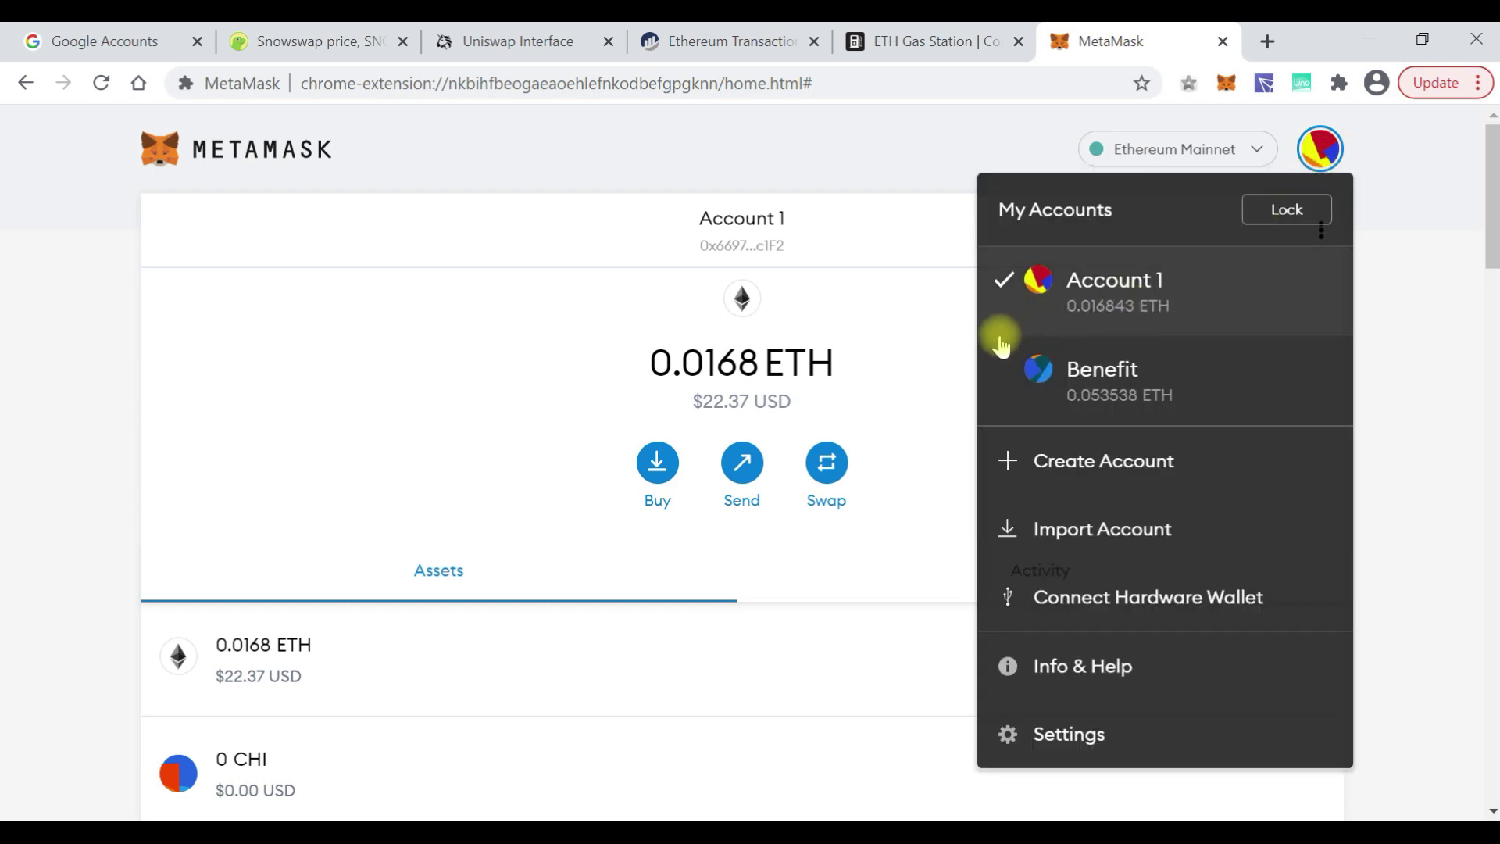
pyautogui.click(927, 279)
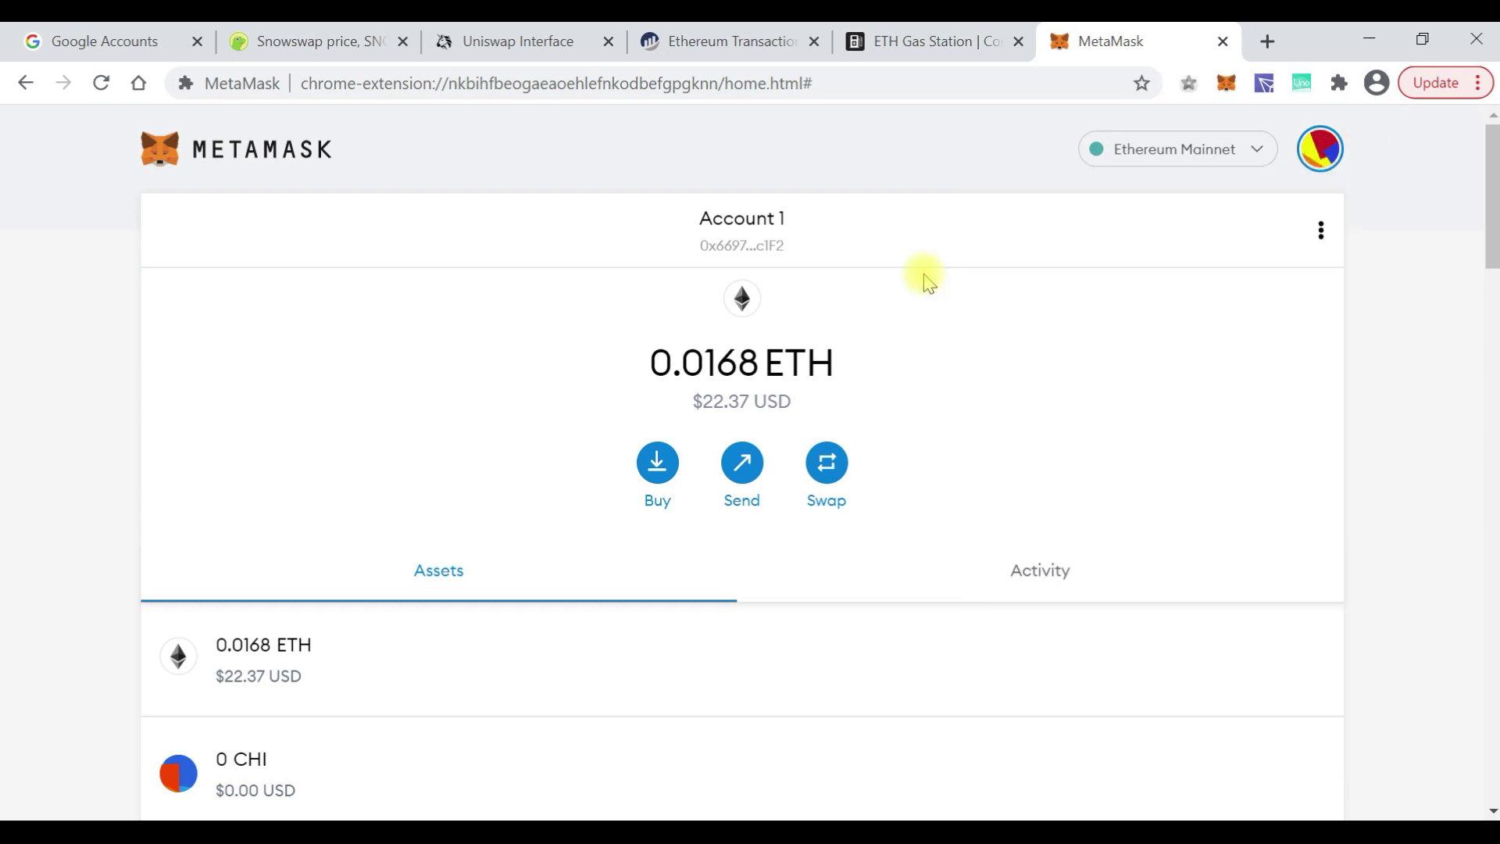